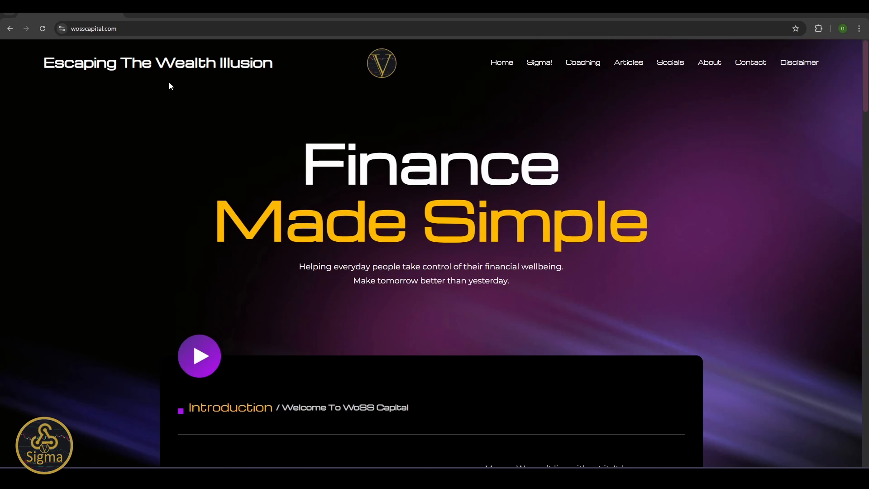
Step: Log in to the Sigma platform with the prefilled credentials, review the disclaimer and agree to the annual user attestation
click(545, 64)
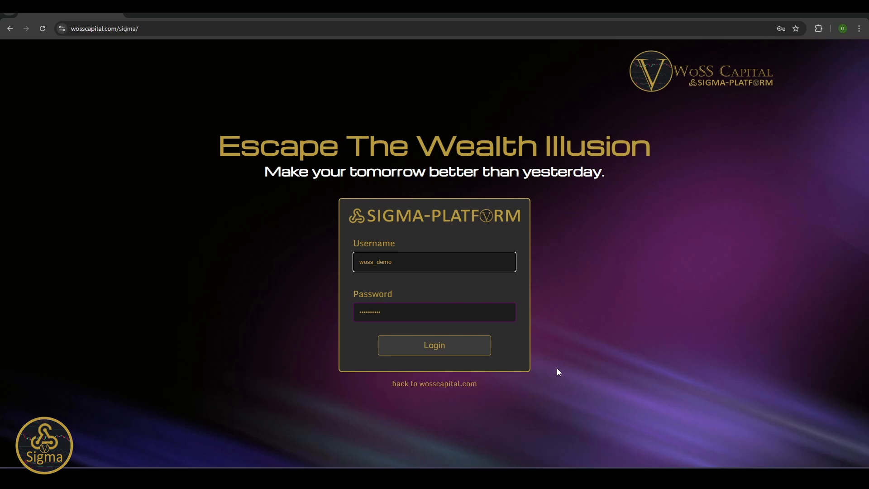
click(443, 354)
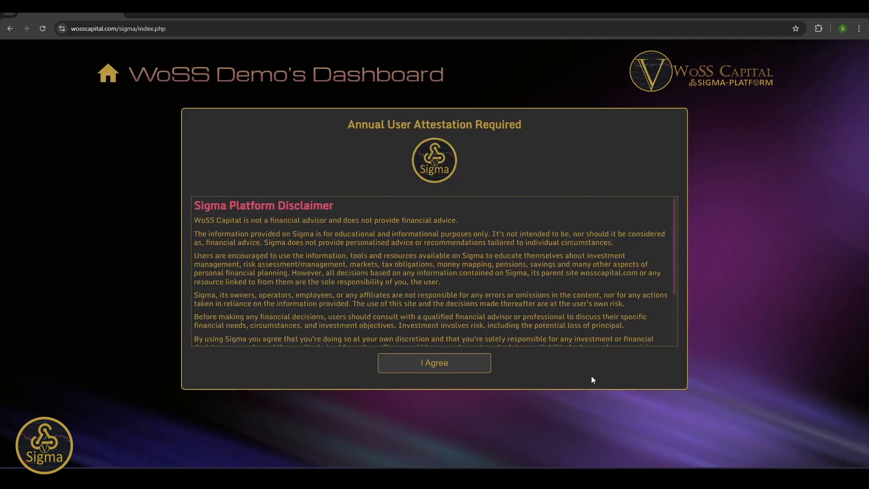
mouse_move(675, 247)
mouse_down()
mouse_move(674, 308)
mouse_move(676, 246)
mouse_up()
click(446, 364)
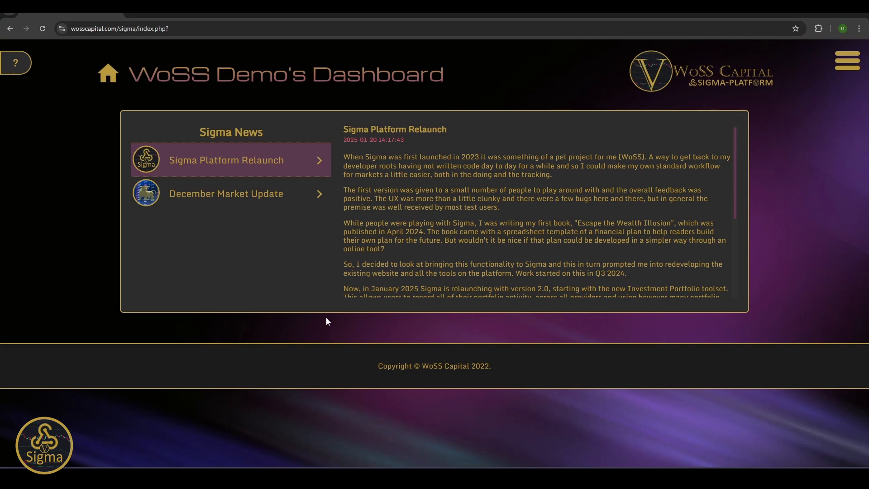
Step: View the December Market Update news item and return to the Sigma Platform Relaunch article
click(316, 200)
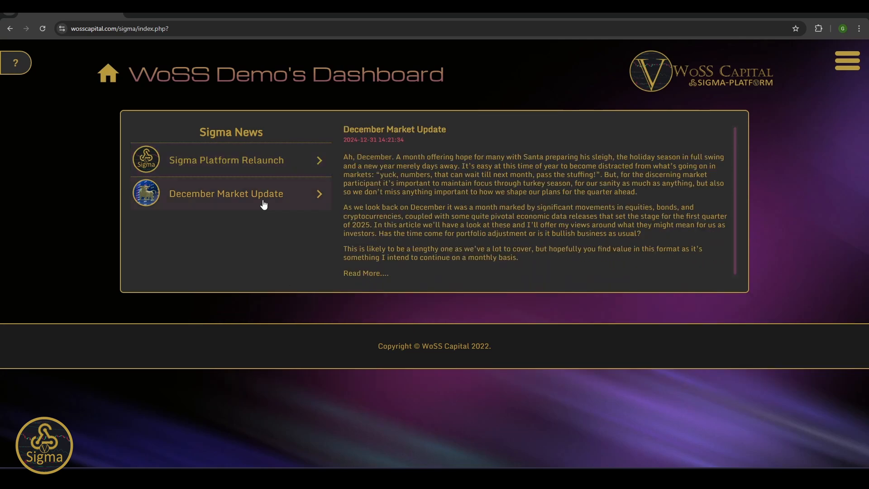
click(253, 169)
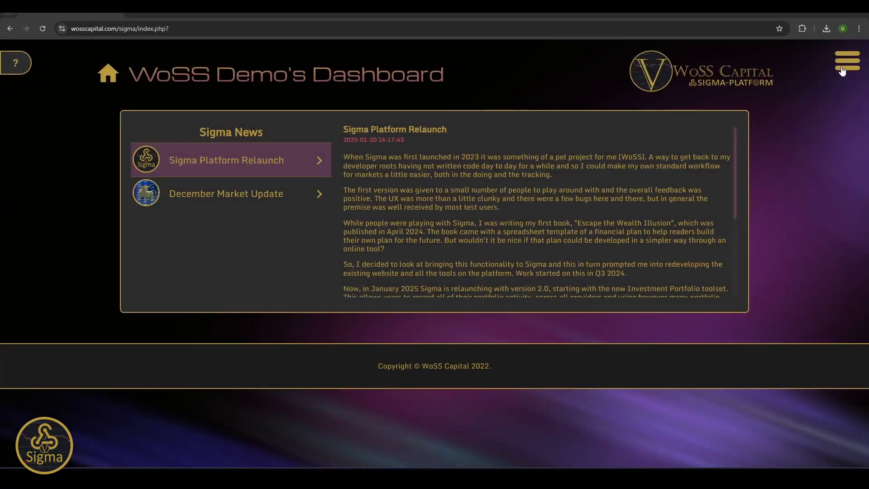
Step: Log out of the Sigma account and log back in with the saved credentials
click(842, 69)
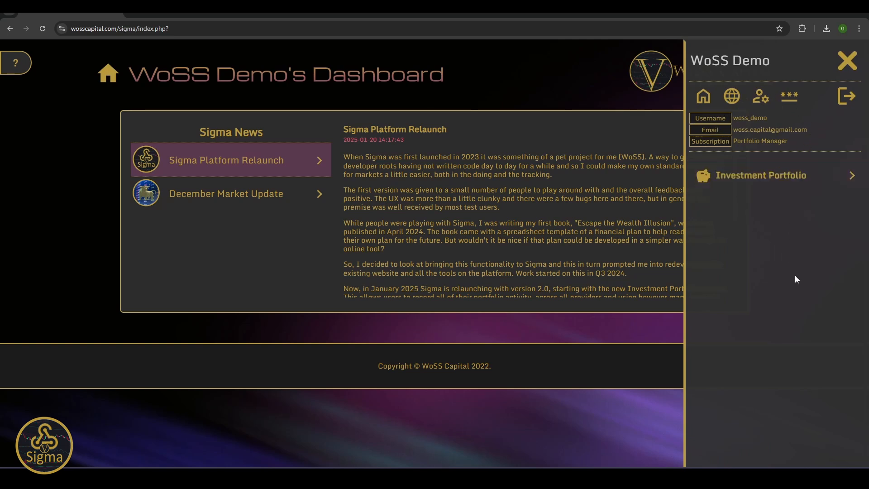
click(847, 100)
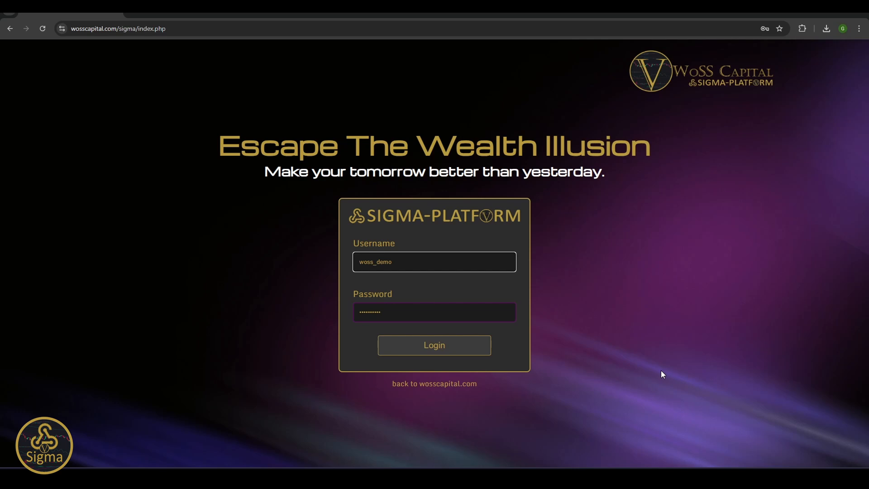
click(445, 351)
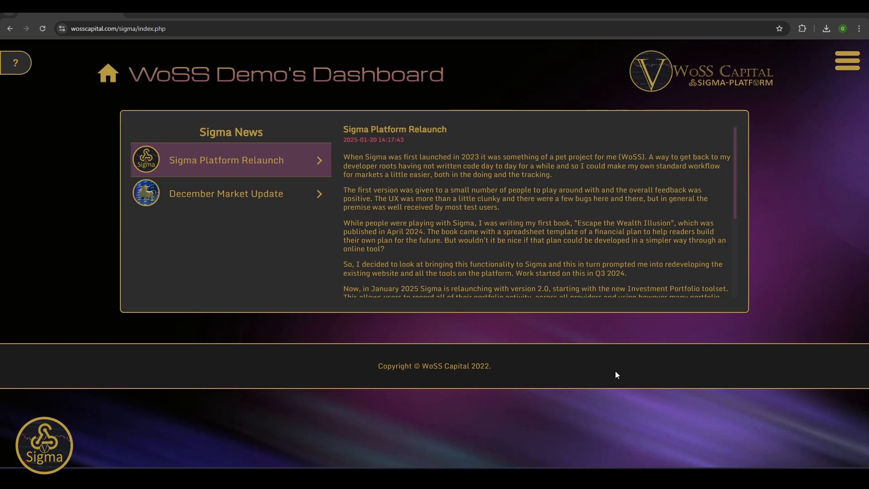
Step: Change the account password by entering the current password, new password and confirmation, and update the password saved in the browser
click(848, 62)
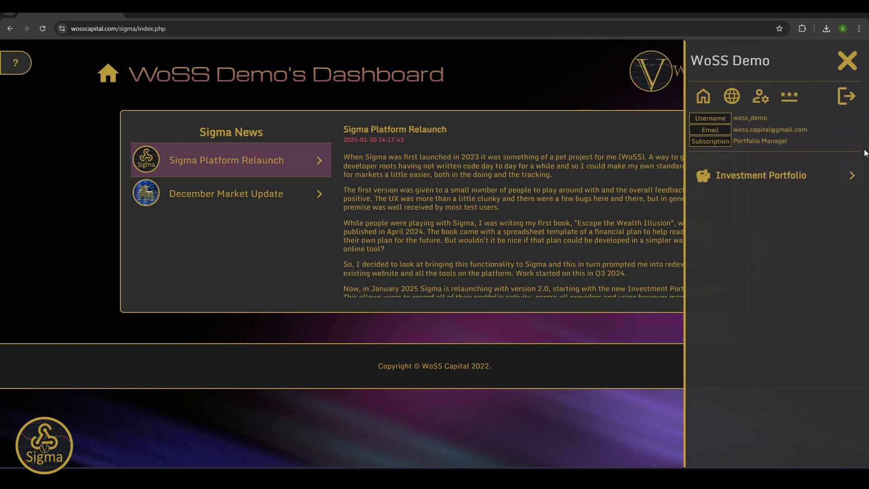
click(788, 99)
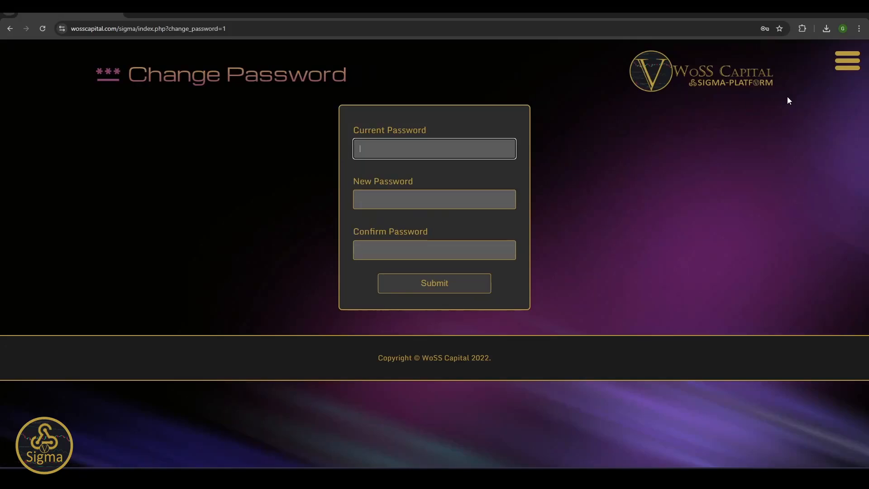
text(••••)
key(Tab)
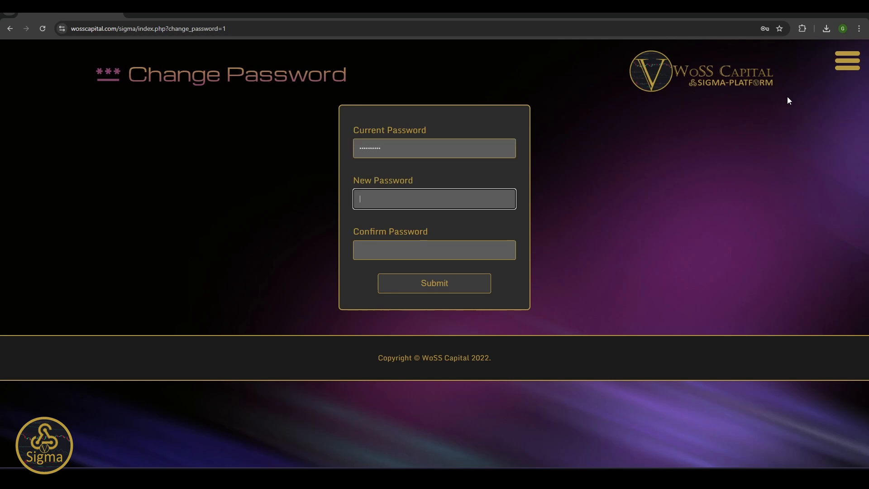
text(•••)
key(Tab)
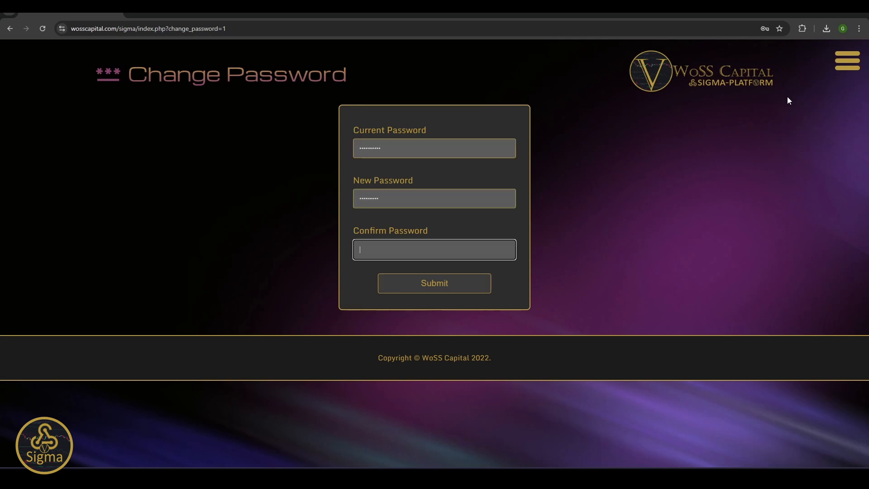
text(•••••••••)
click(453, 280)
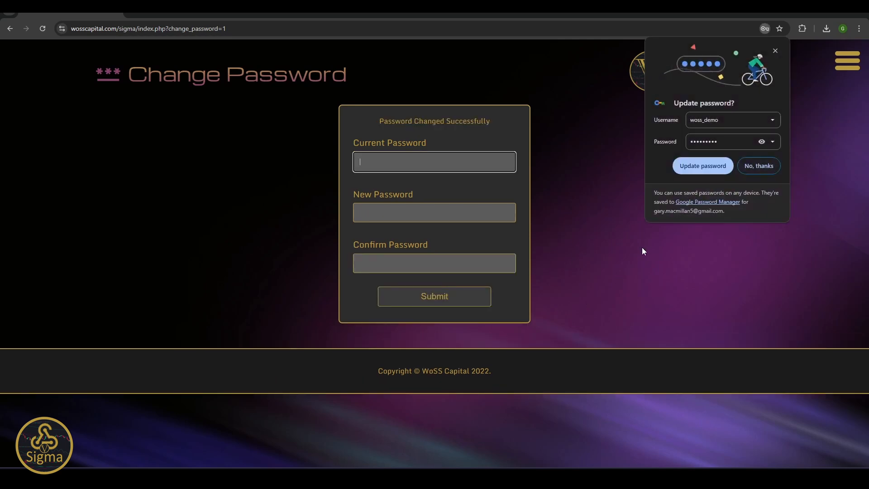
click(708, 168)
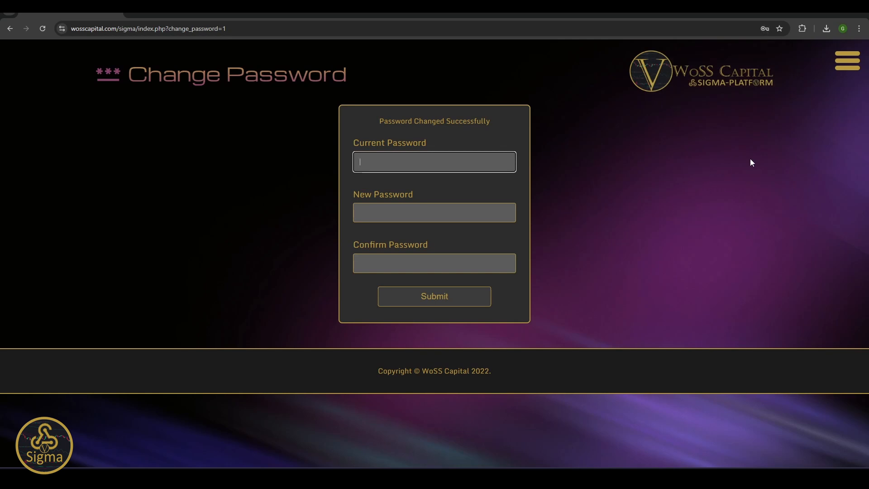
Step: Log out of Sigma and log back in using the updated saved password
click(847, 60)
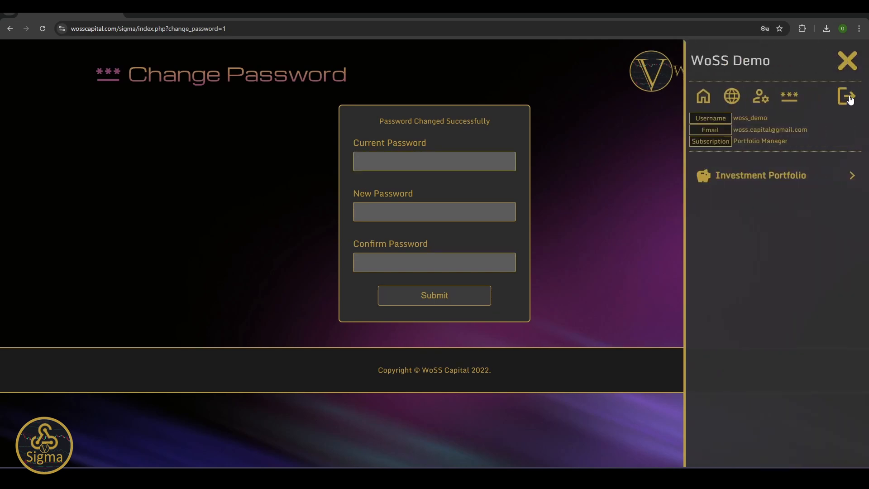
click(848, 97)
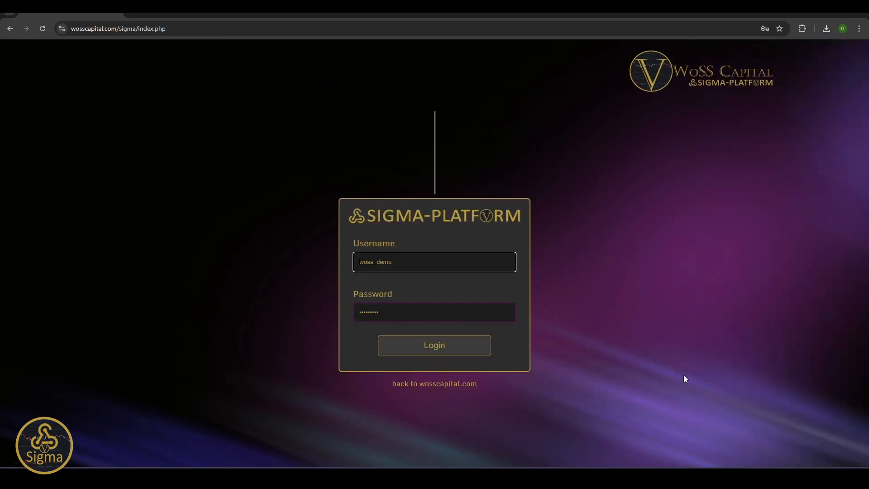
click(439, 355)
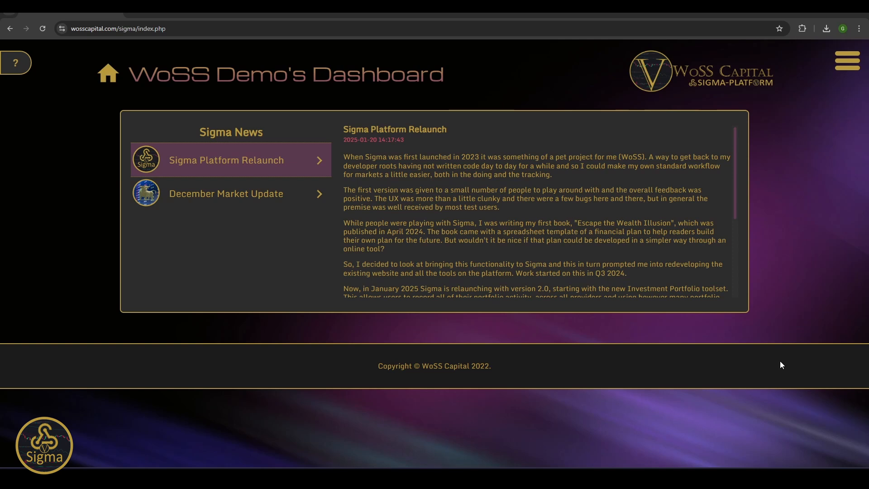
Step: Set the local currency to £ (GBP) in the user account settings and save the update
click(848, 60)
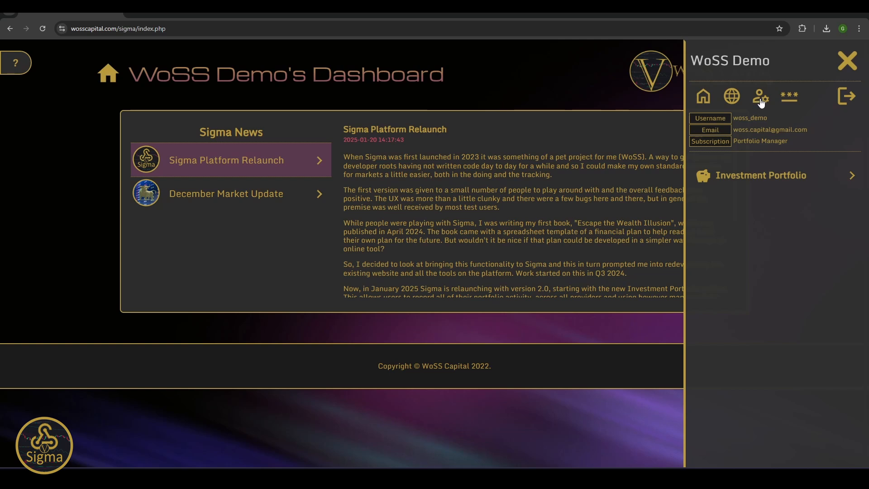
click(761, 100)
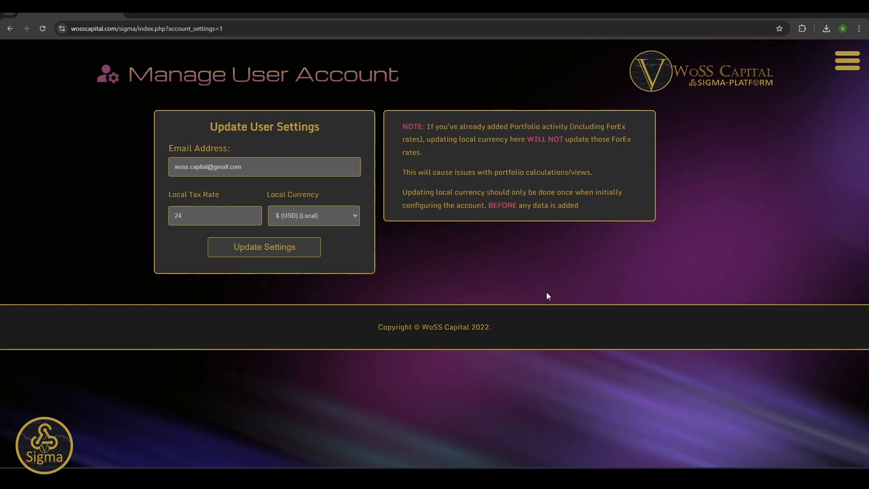
click(355, 219)
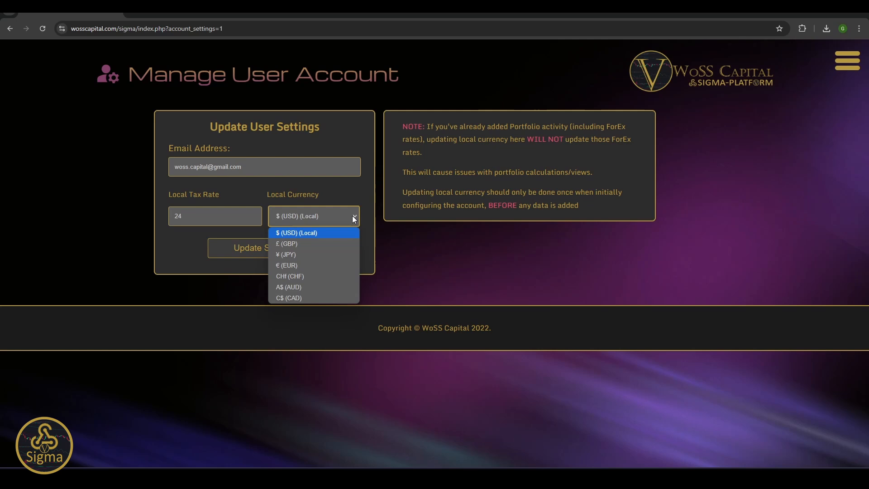
click(323, 243)
click(272, 254)
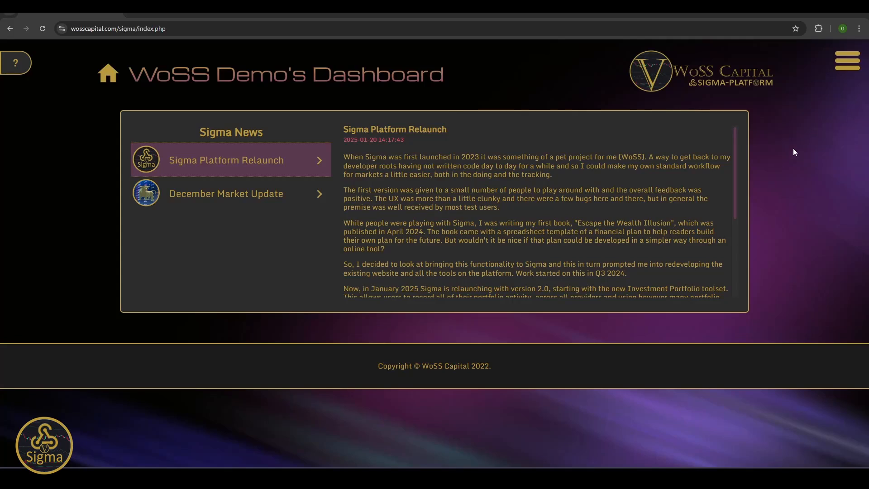
Step: Open the Portfolio Manager from the Investment Portfolio tools
click(846, 65)
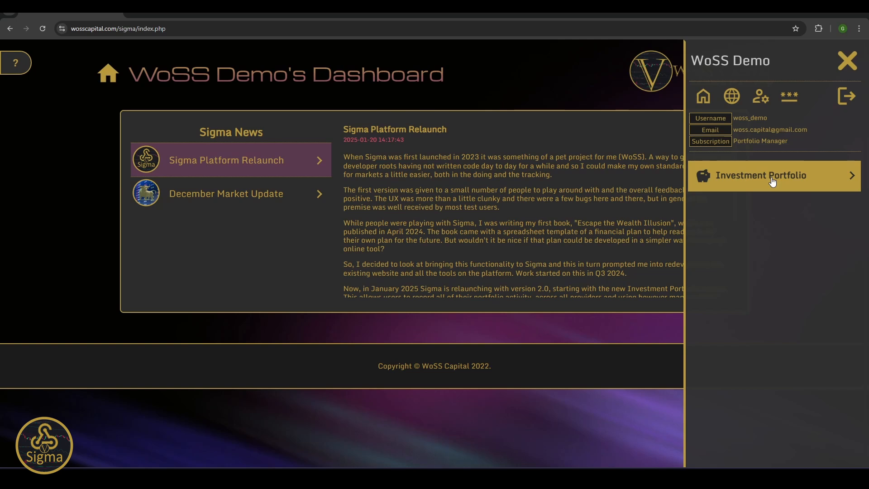
click(773, 181)
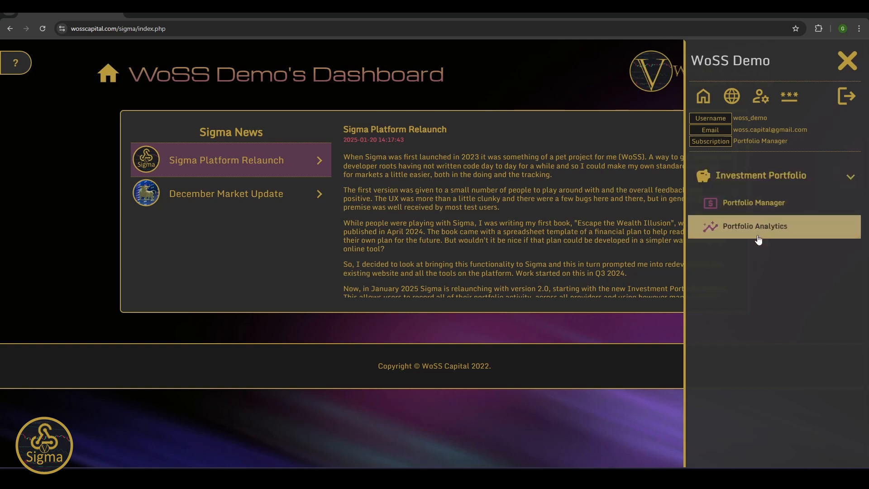
click(757, 207)
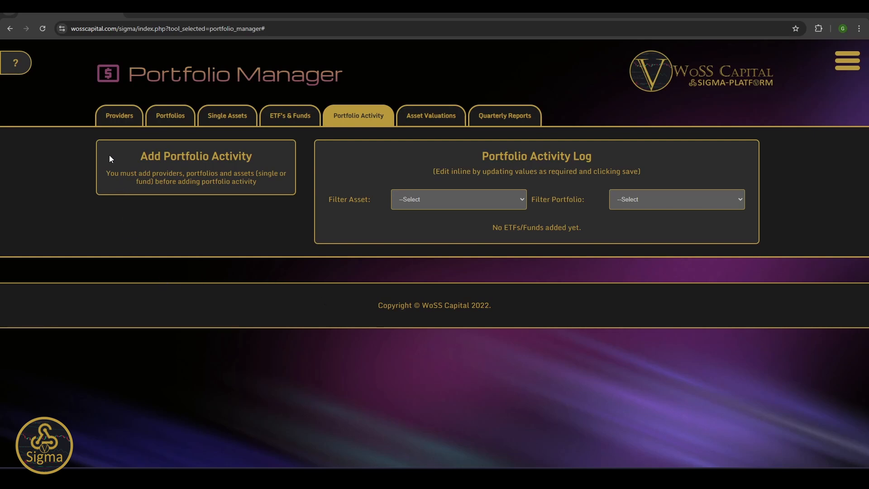
Step: Add Binance and Kraken as providers, both with platform type General Investment Account (including Crypto)
click(116, 121)
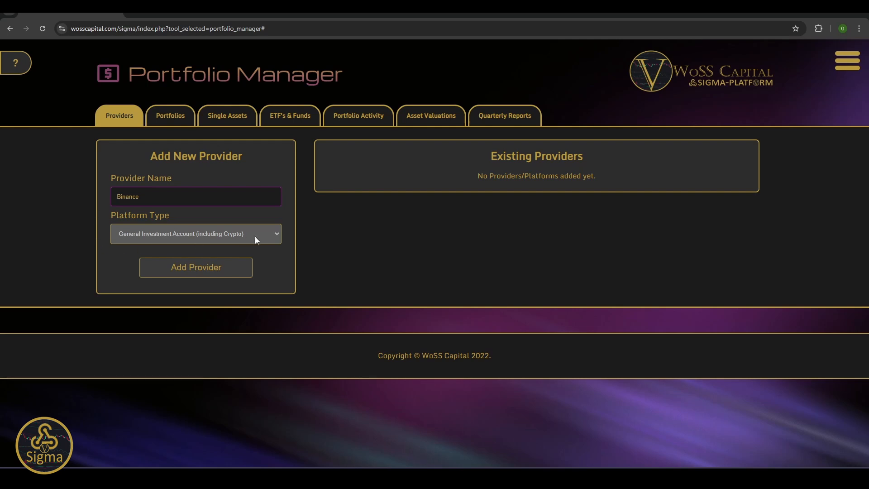
click(230, 237)
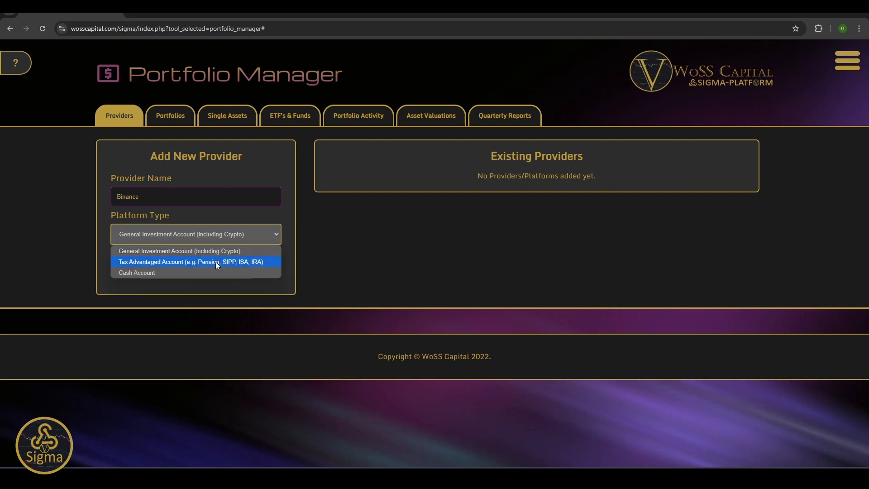
click(250, 255)
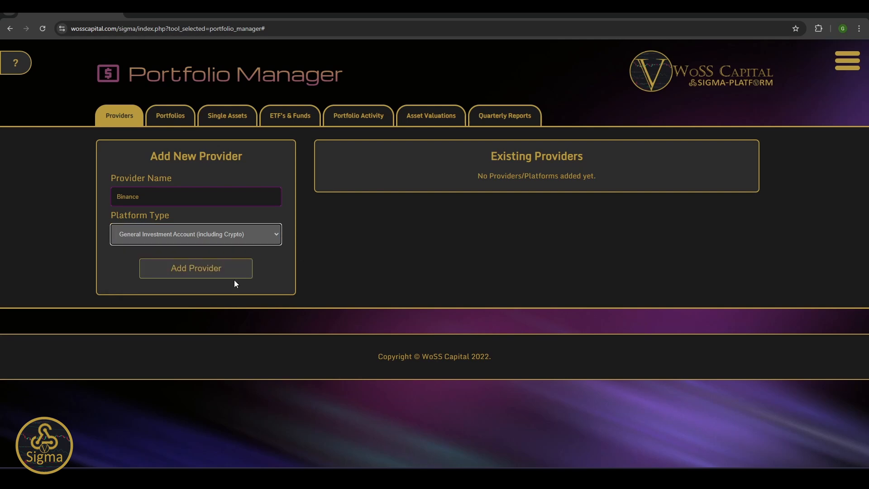
click(219, 274)
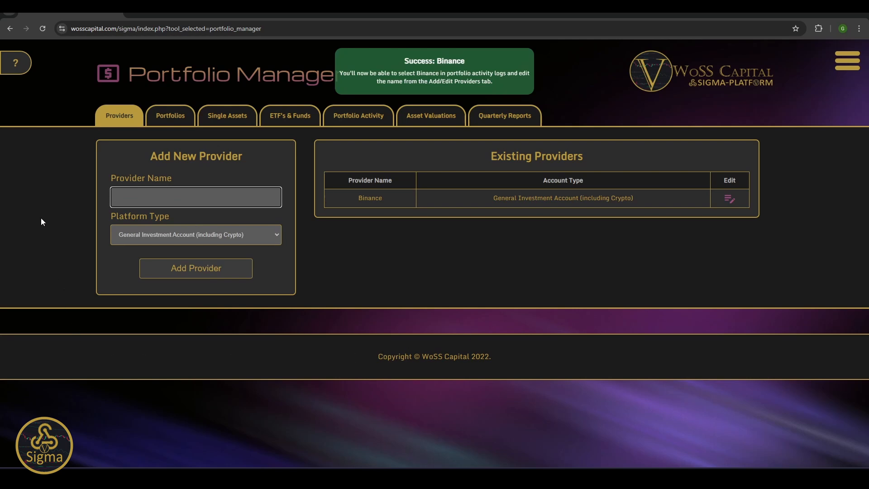
text(Kraken)
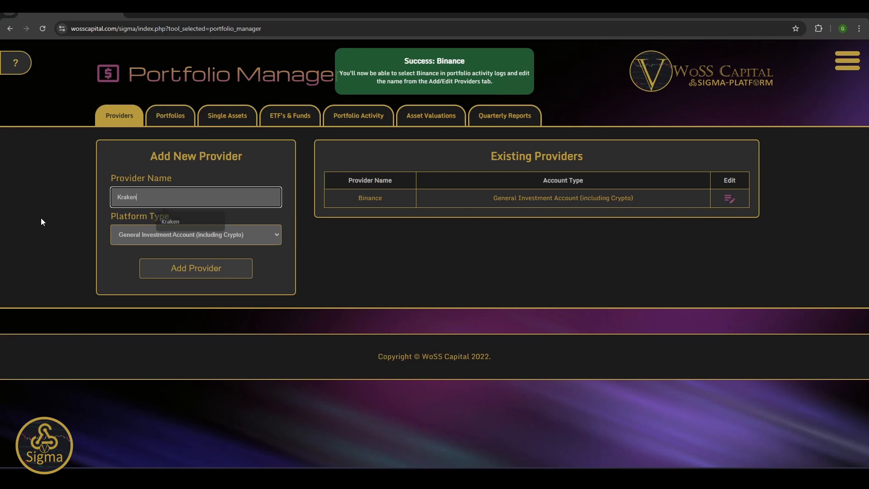
click(190, 273)
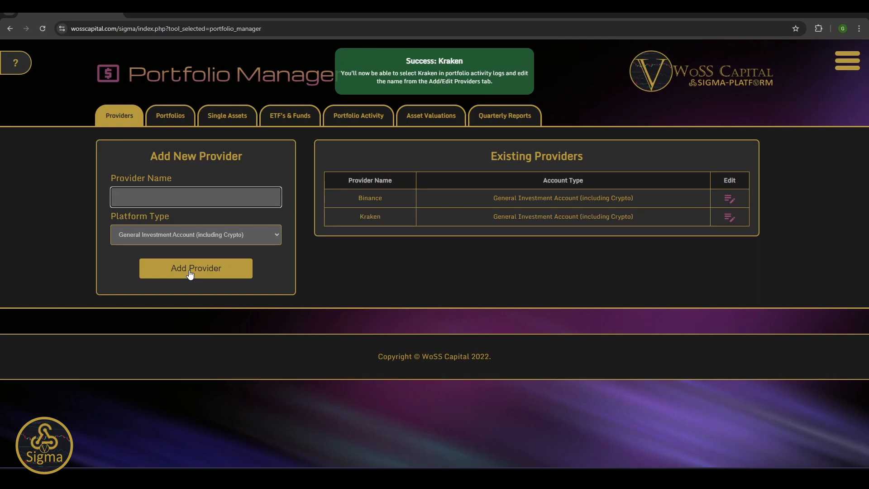
Step: Add Trading 212 as a provider with platform type Tax Advantaged Account (e.g. Pension, SIPP, ISA, IRA)
text(Trading)
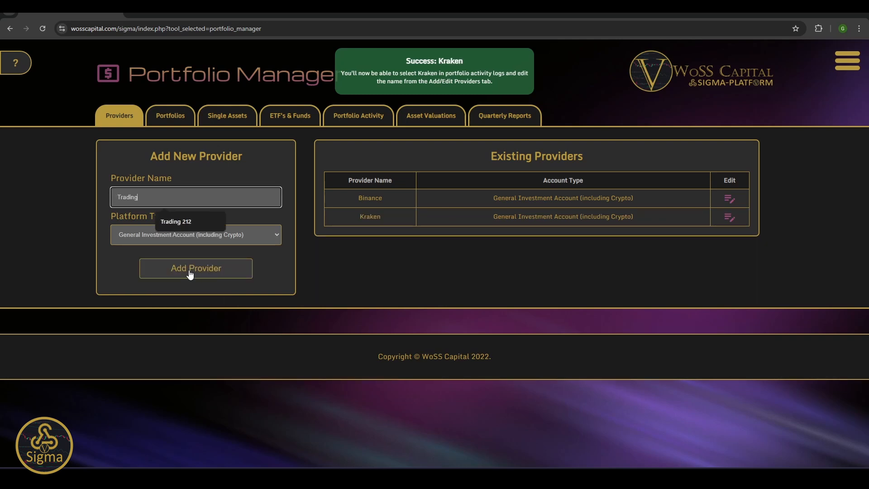
key(Down)
key(Tab)
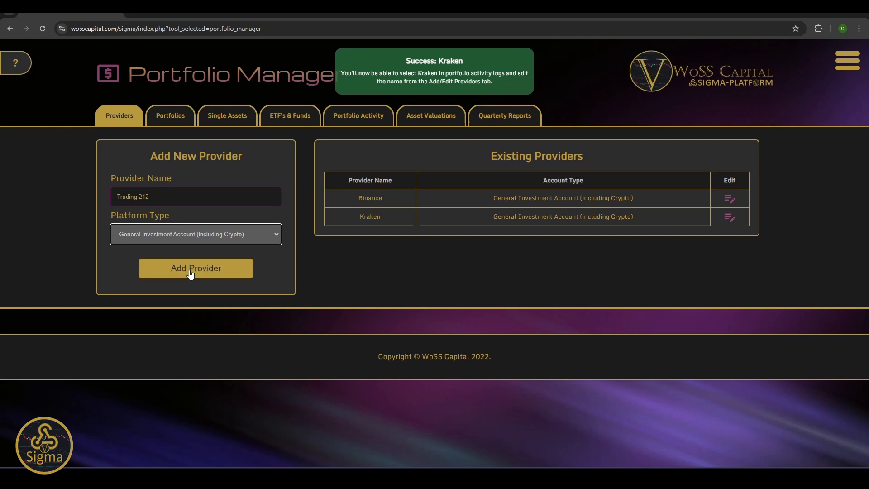
click(213, 235)
click(219, 260)
click(220, 267)
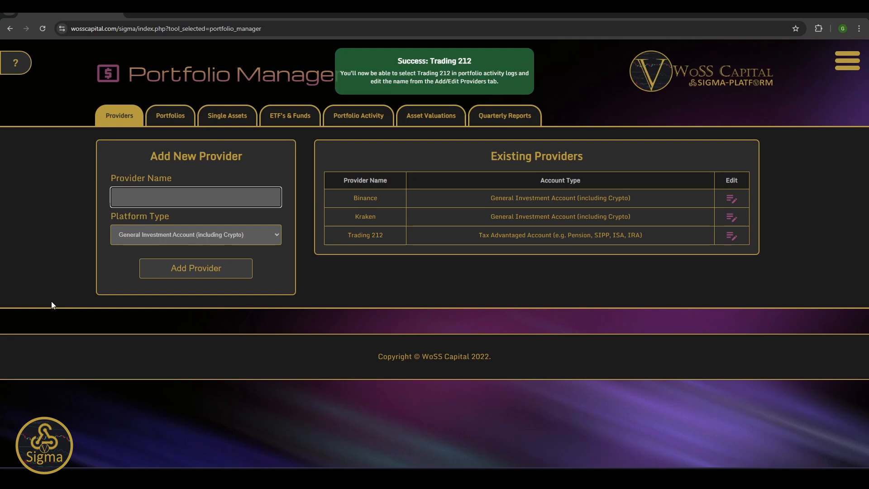
text(HSB)
key(BackSpace)
key(BackSpace)
key(BackSpace)
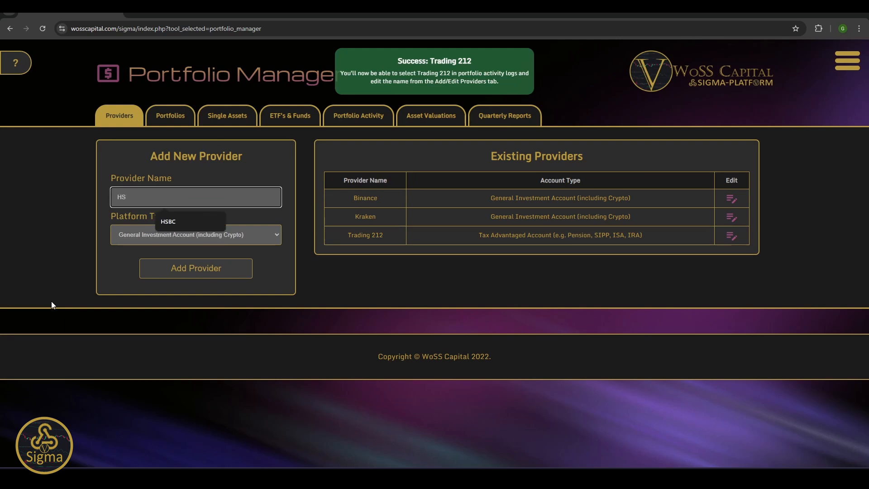
Step: Add Vanguard as a provider with platform type Tax Advantaged Account (e.g. Pension, SIPP, ISA, IRA), and open the Binance provider for editing
text(Vanguard)
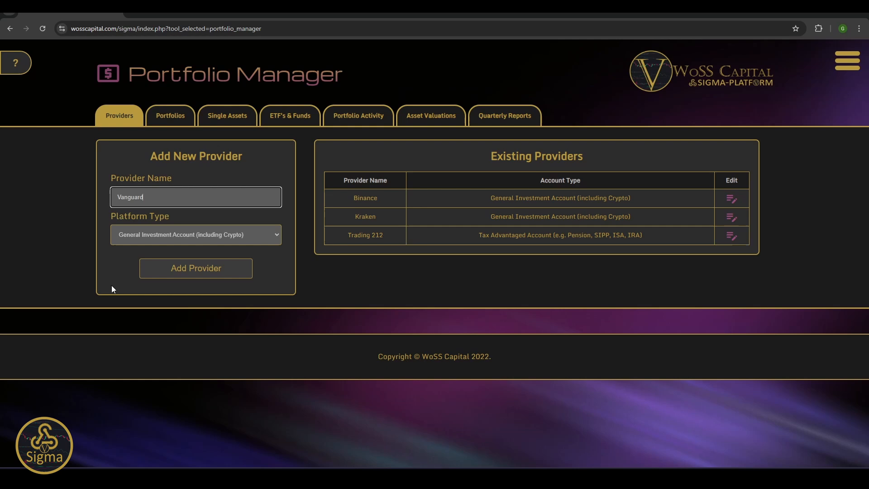
click(134, 237)
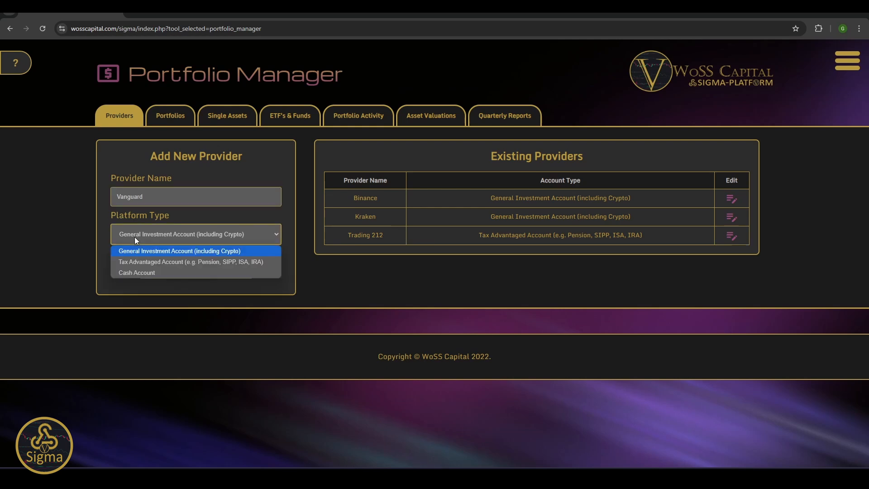
click(136, 263)
click(176, 266)
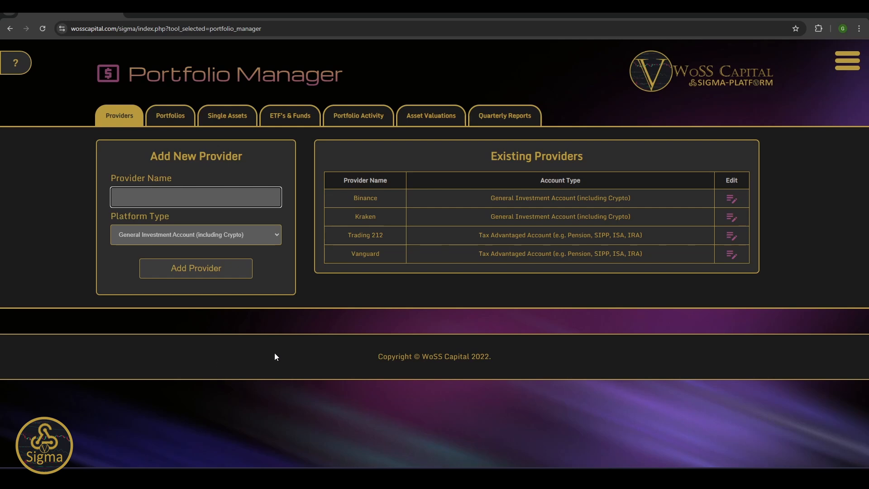
click(729, 199)
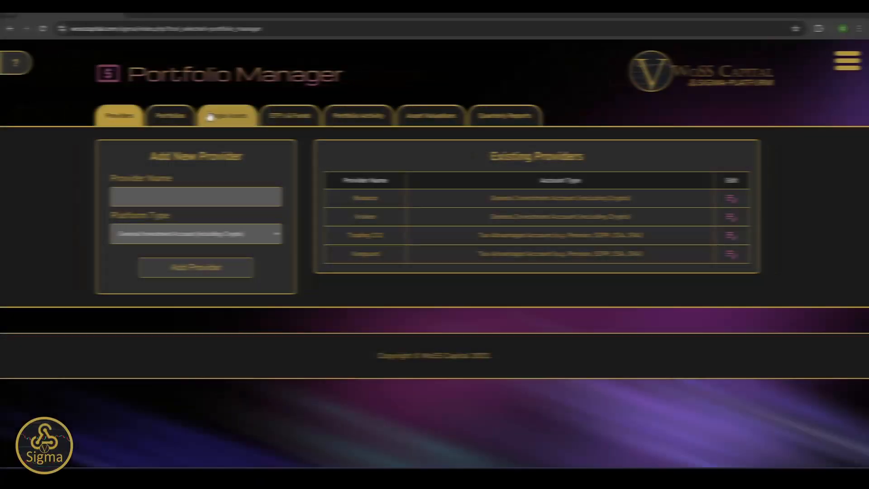
Step: Add a portfolio split named Crypto with split type Trading Account (High Risk) and a 10% target allocation
click(179, 116)
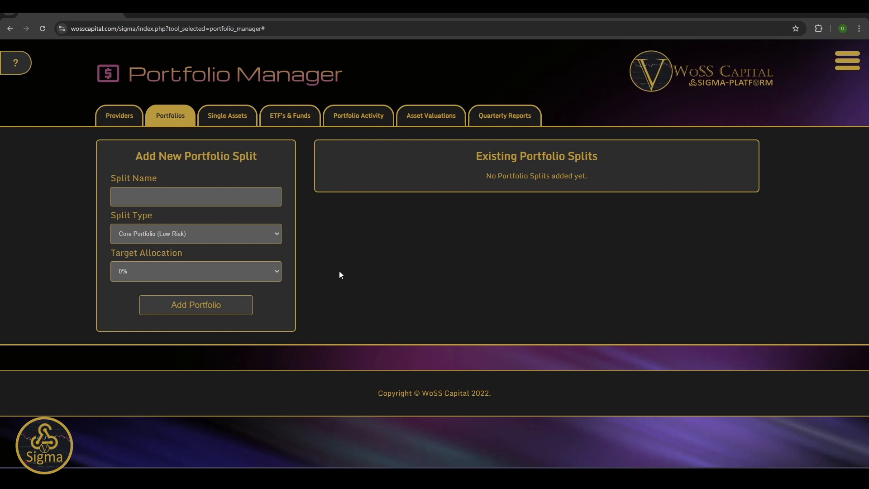
click(216, 201)
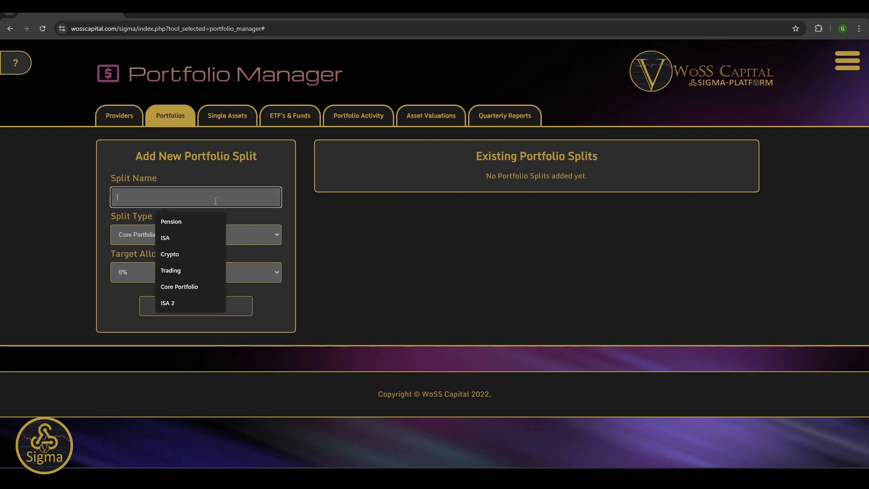
text(Crypto)
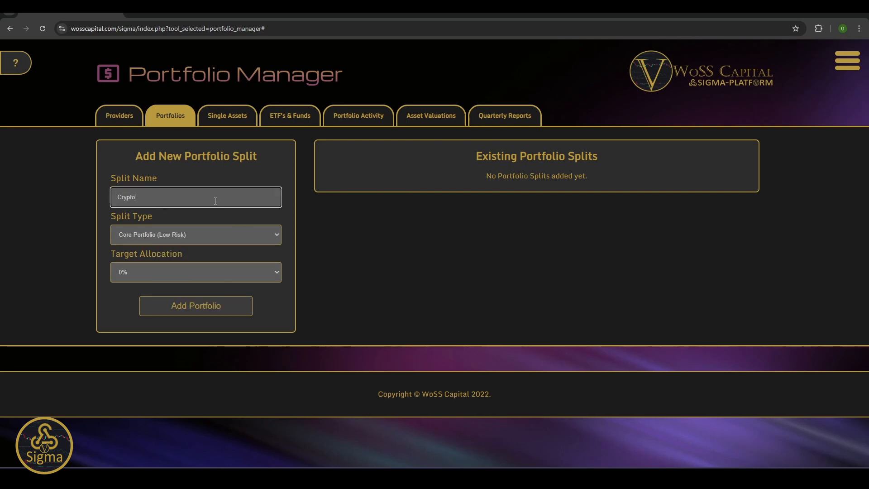
click(208, 234)
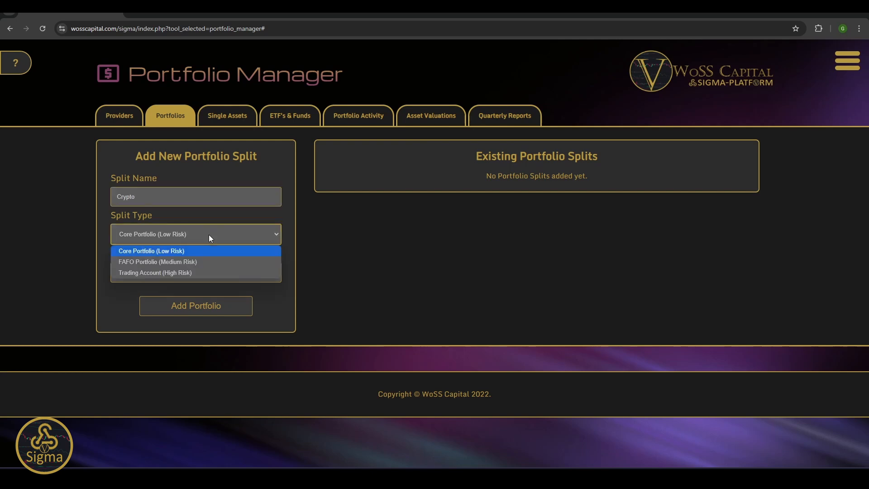
click(200, 273)
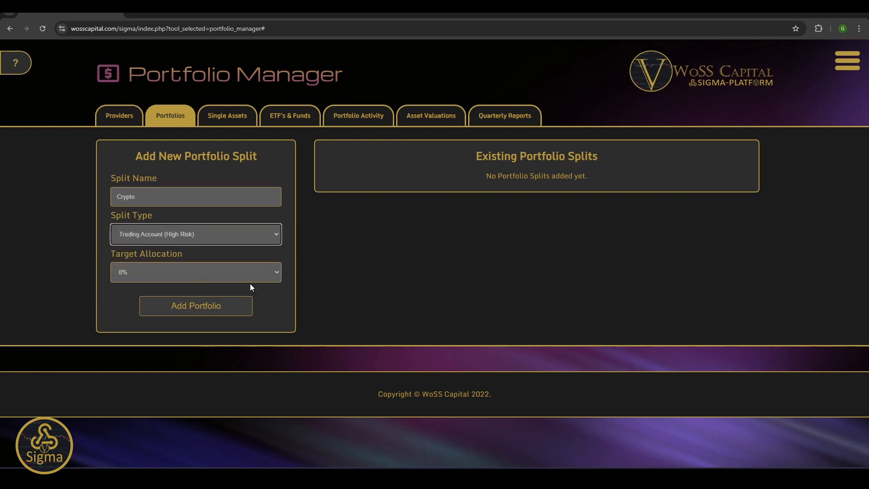
click(265, 272)
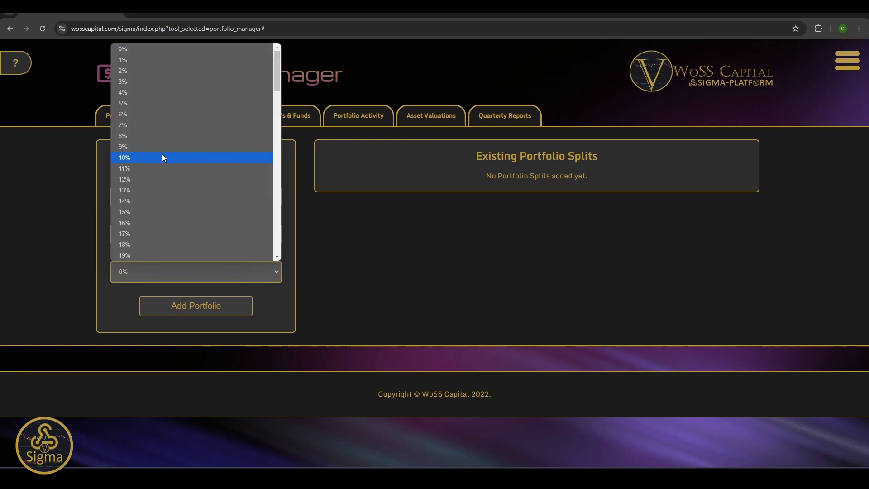
click(162, 156)
click(219, 305)
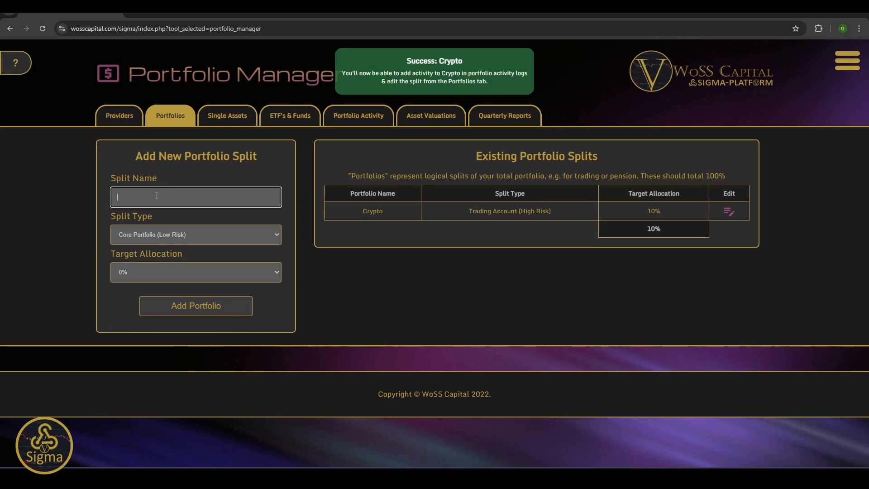
Step: Add a portfolio split named Pension with split type Core Portfolio (Low Risk) and a 60% target allocation
click(156, 198)
text(Pension)
click(216, 271)
text(60)
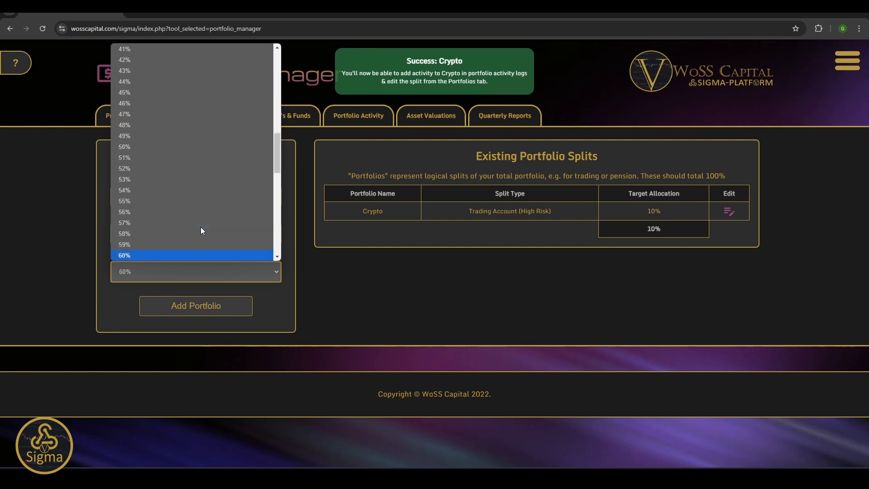
click(219, 304)
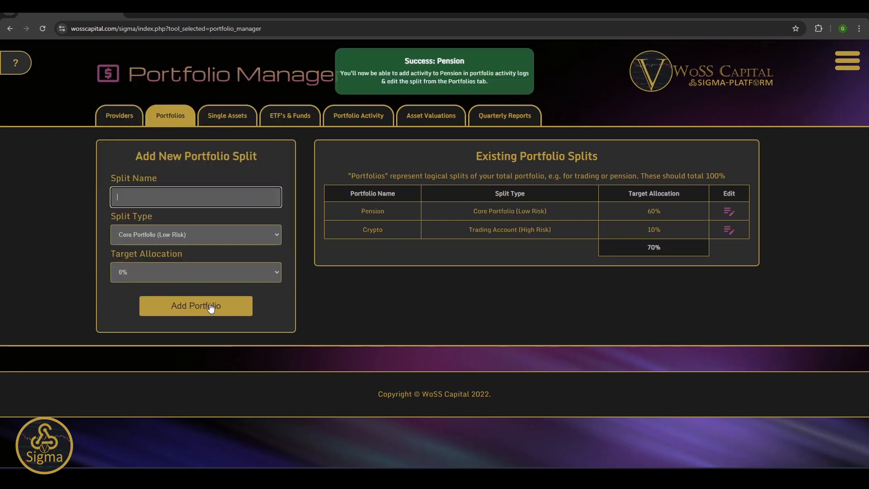
Step: Add a portfolio split named ISA with split type FAFO Portfolio (Medium Risk) and a 15% target allocation
click(160, 199)
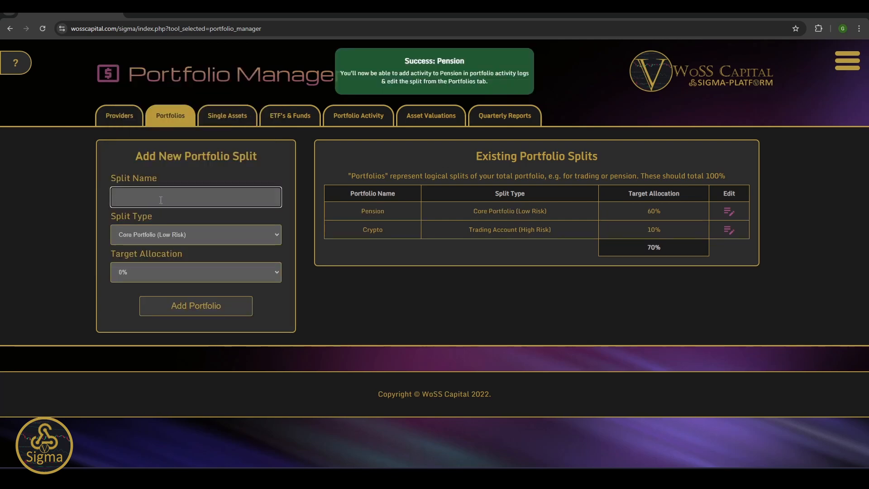
text(ISA)
click(139, 233)
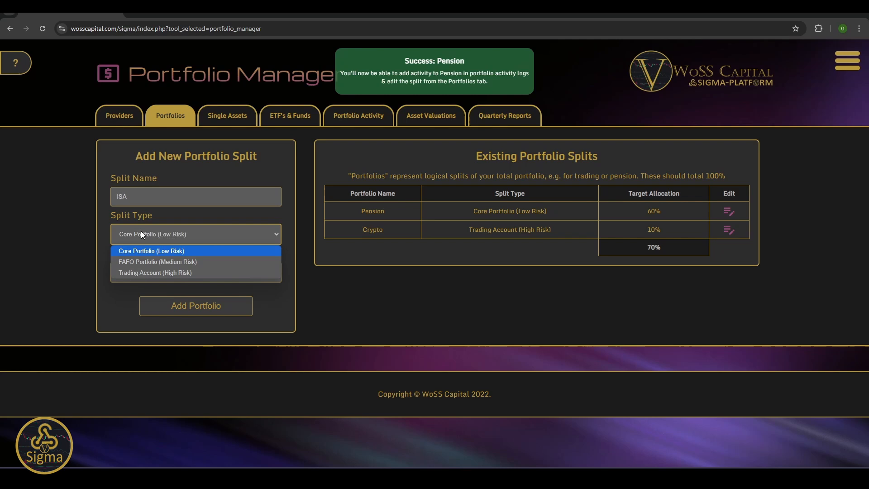
click(148, 262)
click(193, 273)
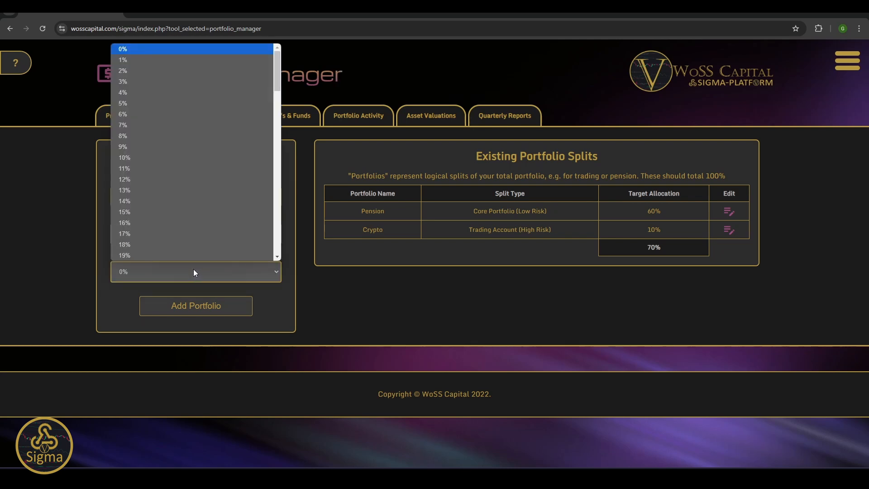
text(15)
click(146, 214)
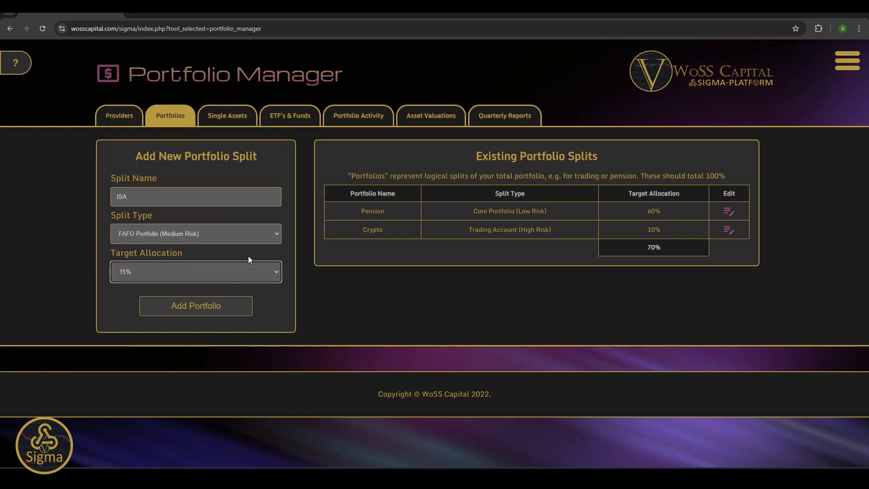
click(209, 305)
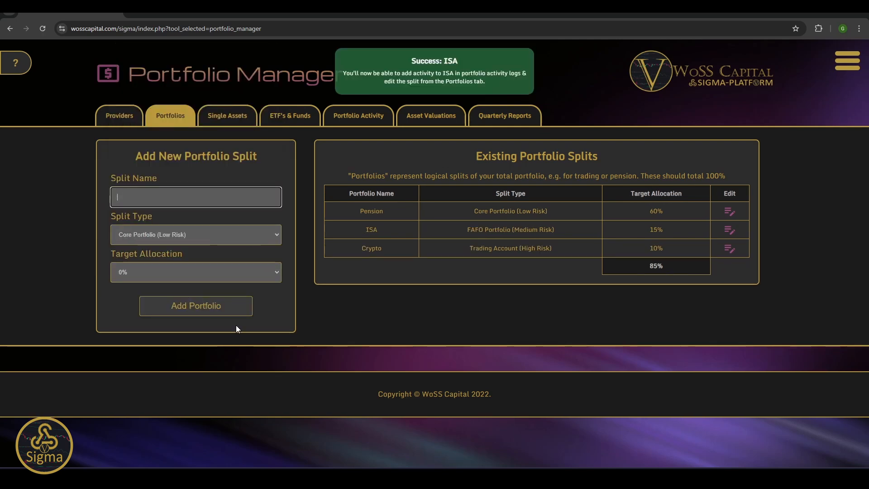
Step: Add a portfolio split named JISA with split type Core Portfolio (Low Risk) and a 5% target allocation
click(162, 196)
text(JISA)
click(175, 272)
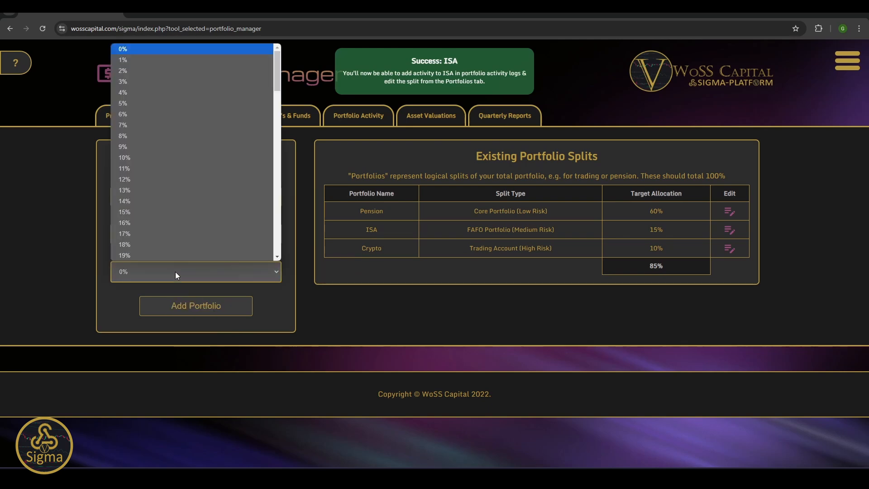
key(5)
click(199, 305)
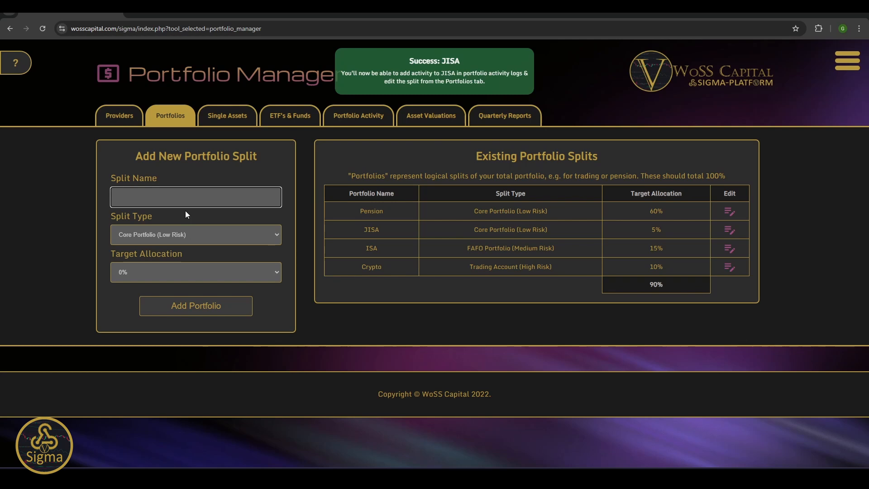
Step: Add a portfolio split named Cash with split type Trading Account (High Risk) and a 10% target allocation
click(185, 198)
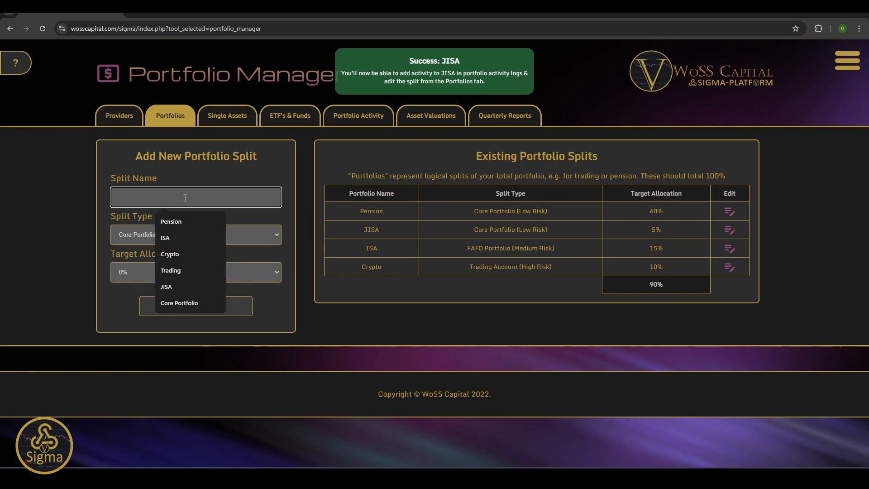
text(Cash)
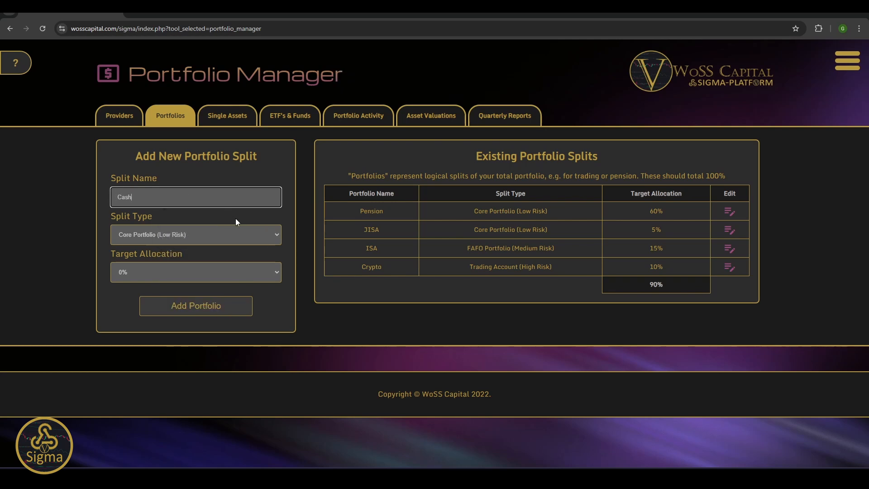
click(236, 235)
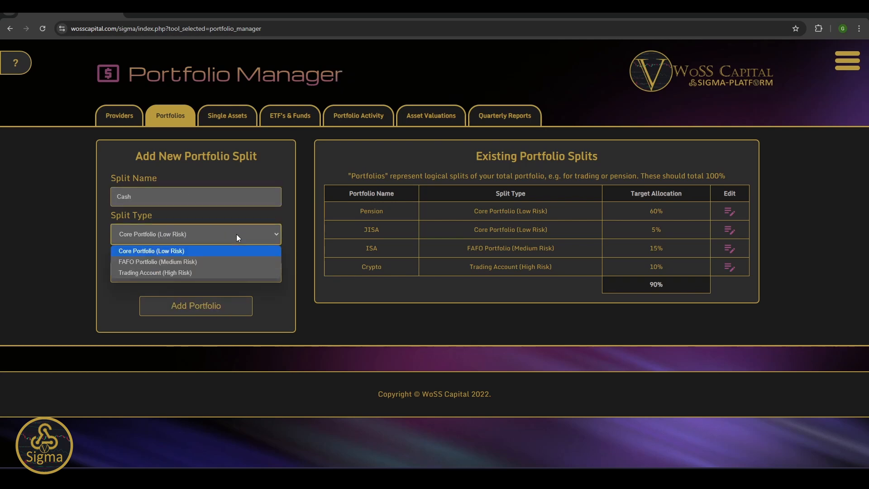
click(210, 269)
click(241, 273)
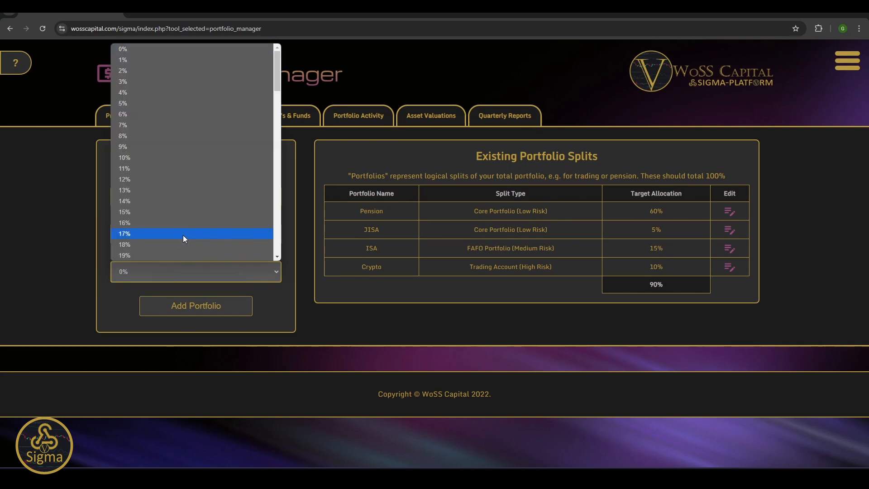
click(161, 159)
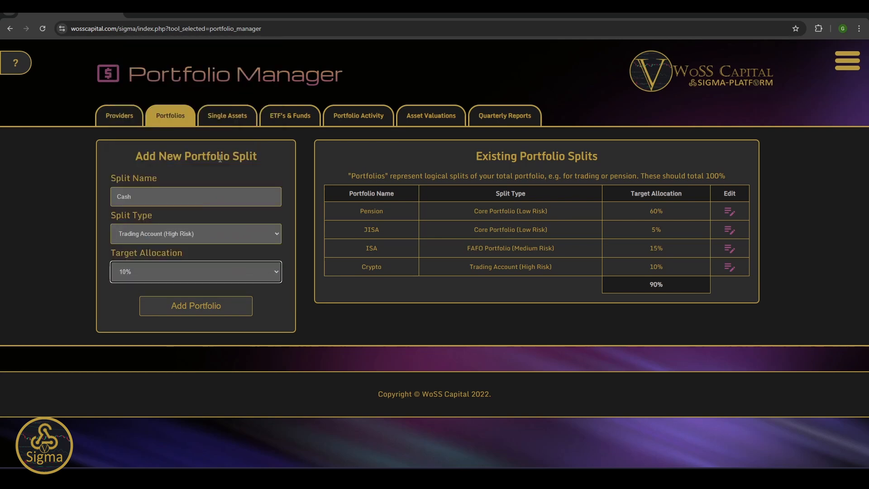
click(196, 310)
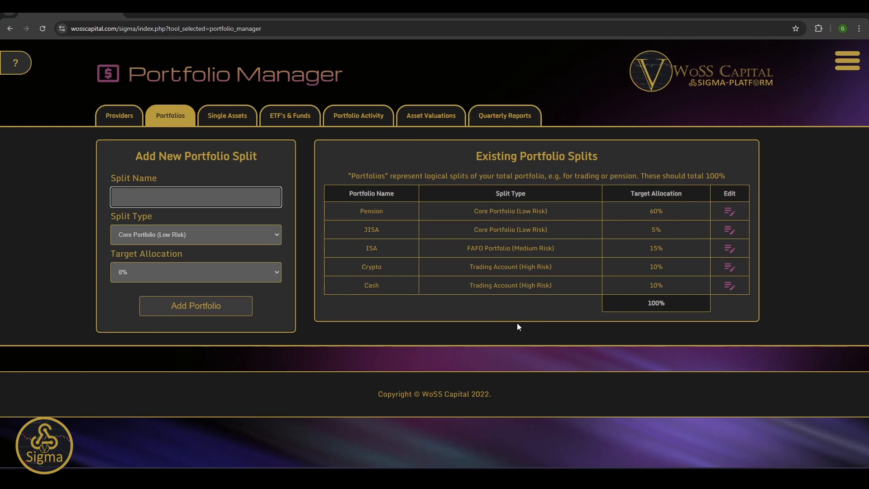
Step: View the Pension split's edit and delete options, and rename the Cash portfolio split as Trading
click(731, 211)
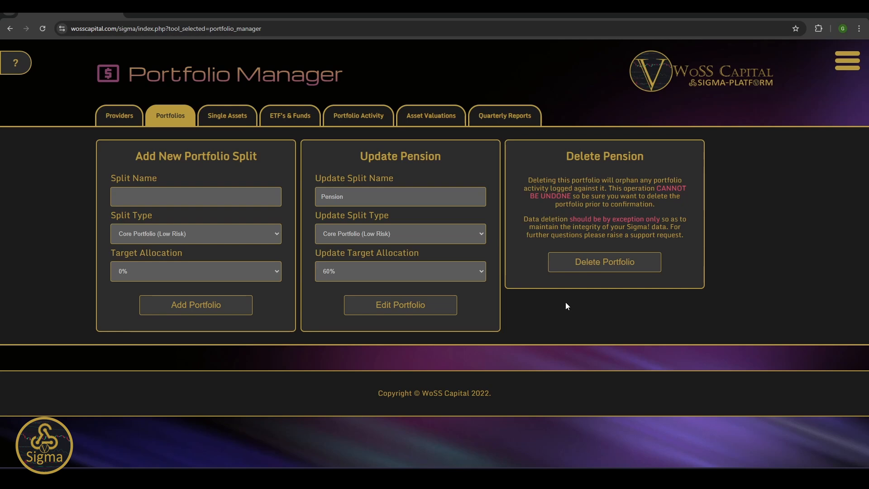
key(F5)
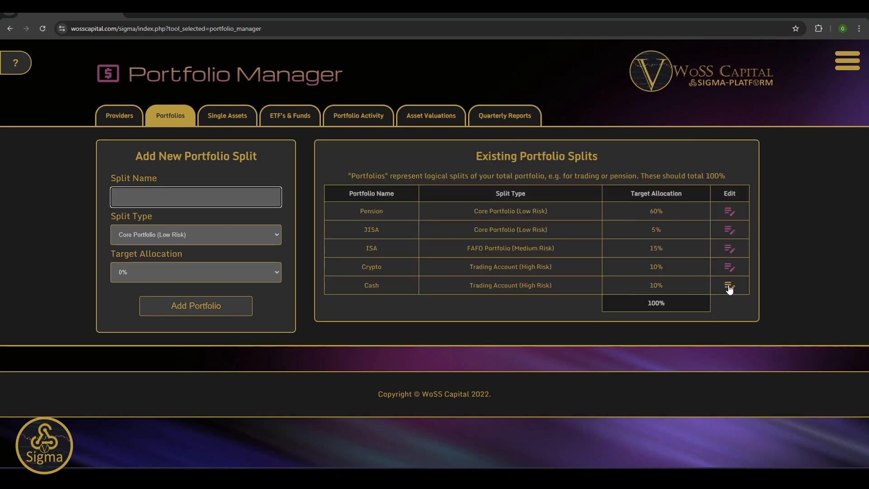
click(729, 287)
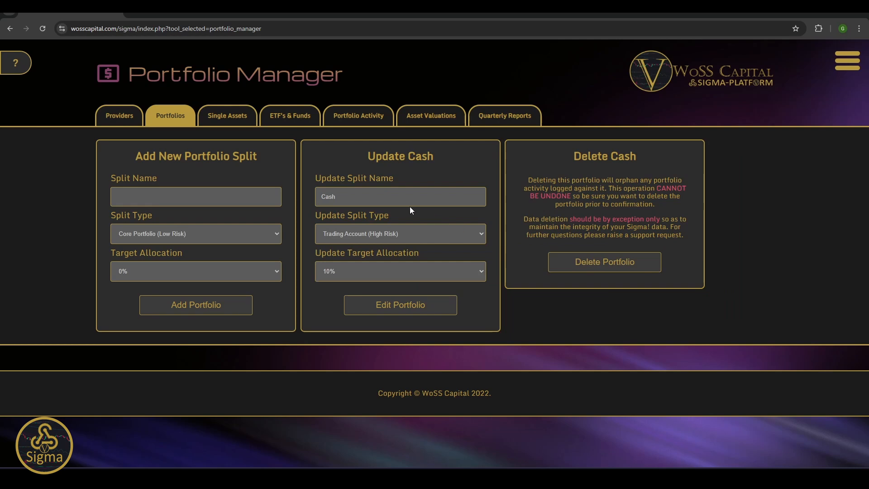
click(361, 198)
drag(371, 198, 323, 197)
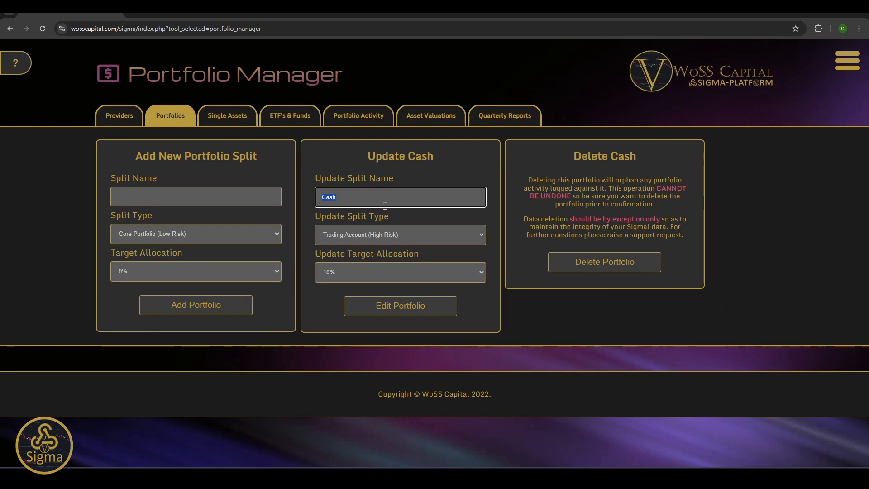
text(trading)
key(BackSpace)
key(BackSpace)
key(BackSpace)
key(BackSpace)
key(BackSpace)
key(BackSpace)
text(Trading)
click(413, 306)
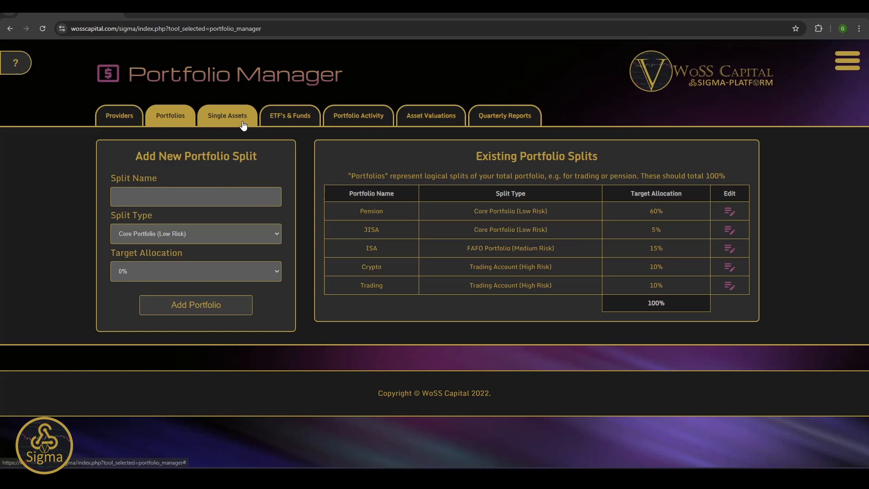
Step: Start a new single asset named Coinbase with the ticker COIN
click(244, 123)
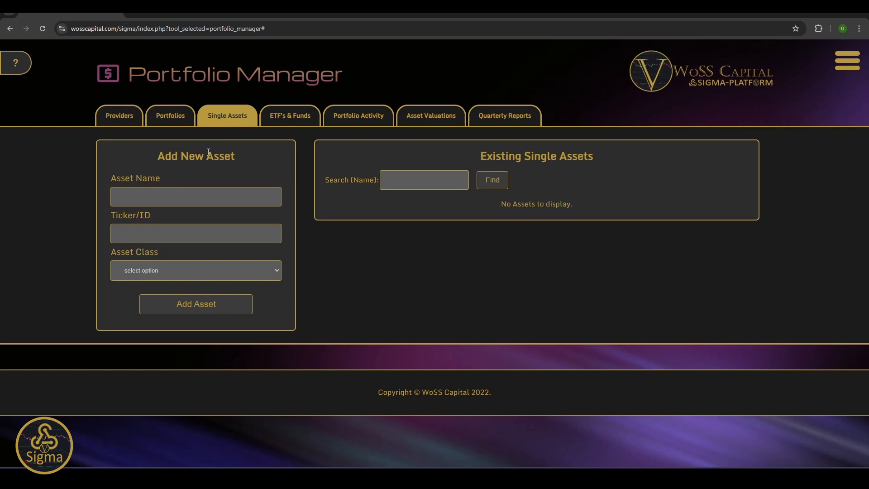
click(165, 198)
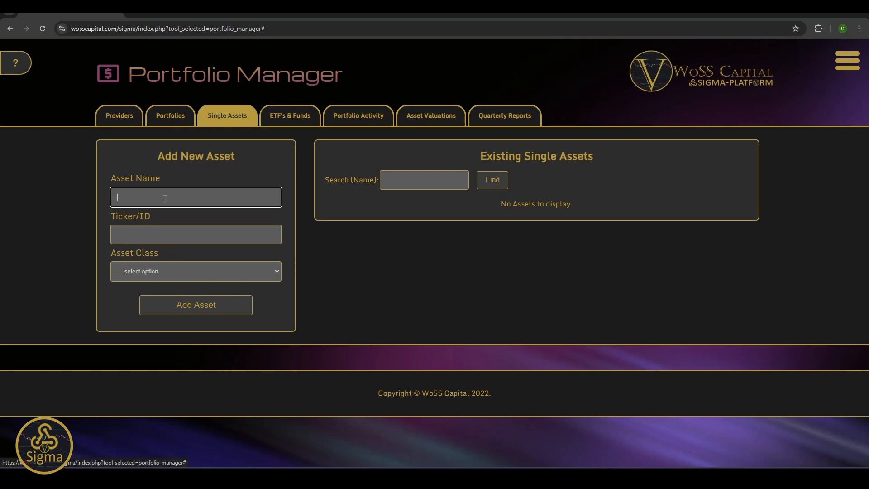
text(COIN)
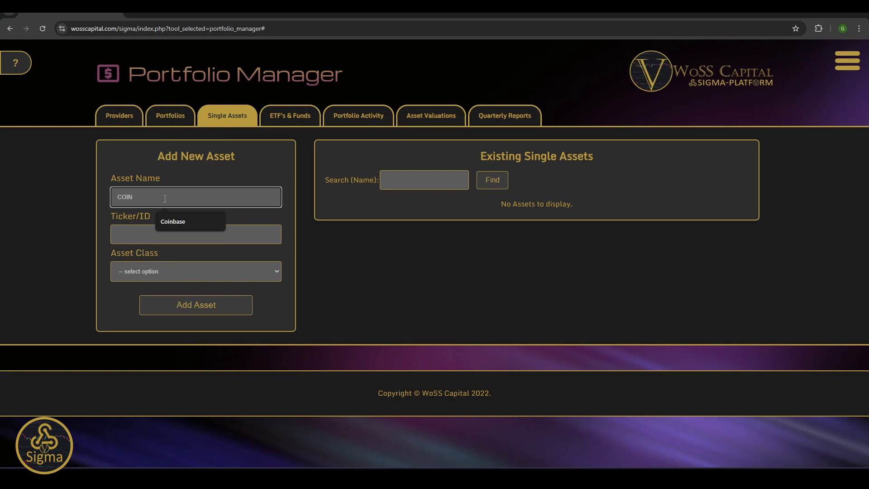
key(Tab)
text(COIN)
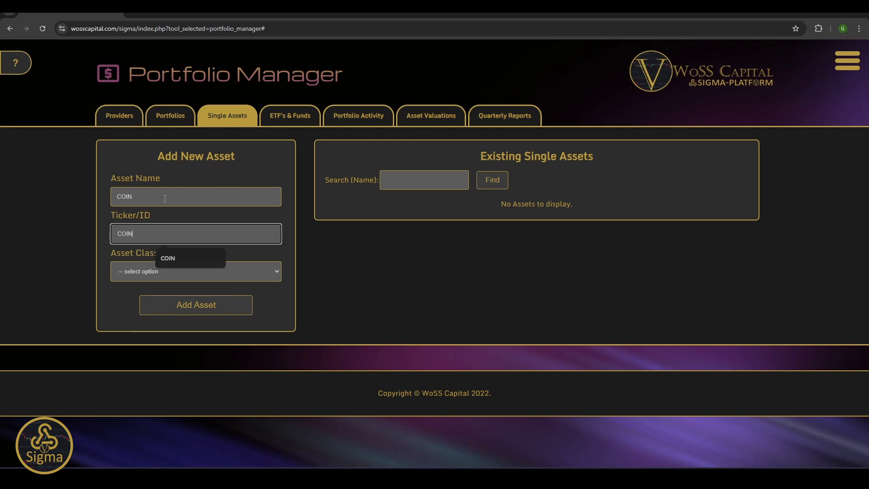
drag(174, 205, 104, 197)
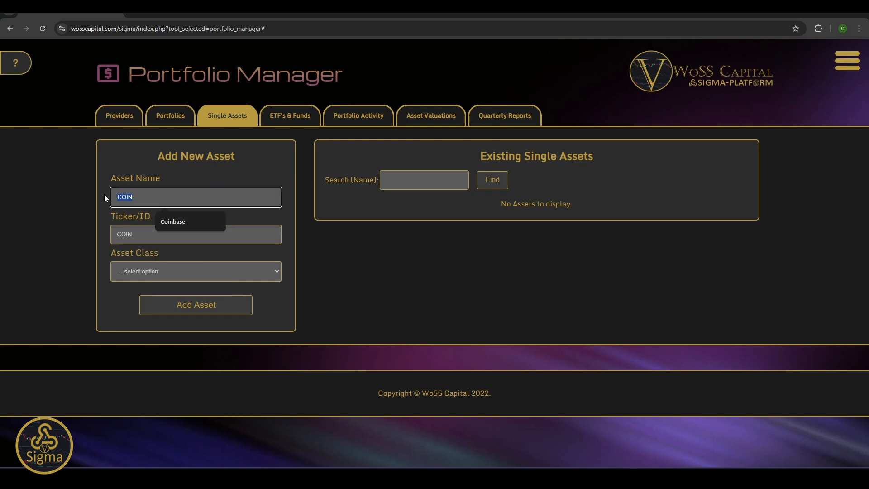
text(Coinbase)
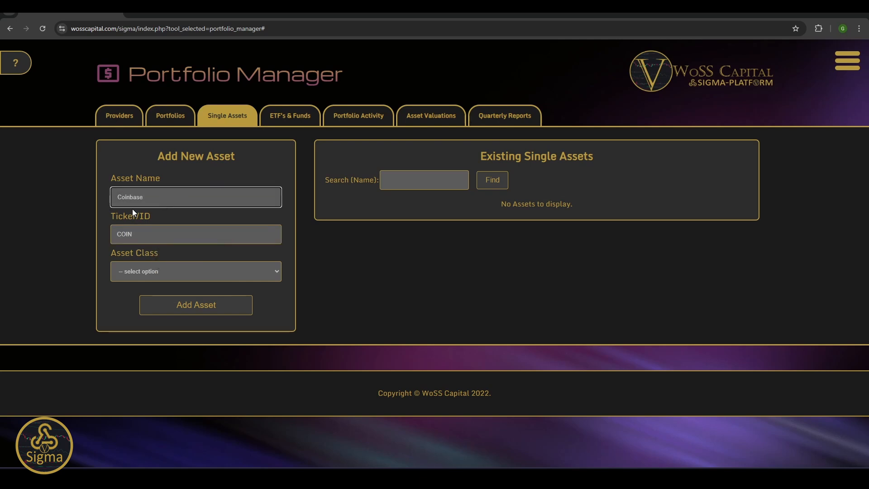
Step: Classify the Coinbase asset as Equities, sector Sensitive: Technology, region Americas: North America, and add it
click(217, 268)
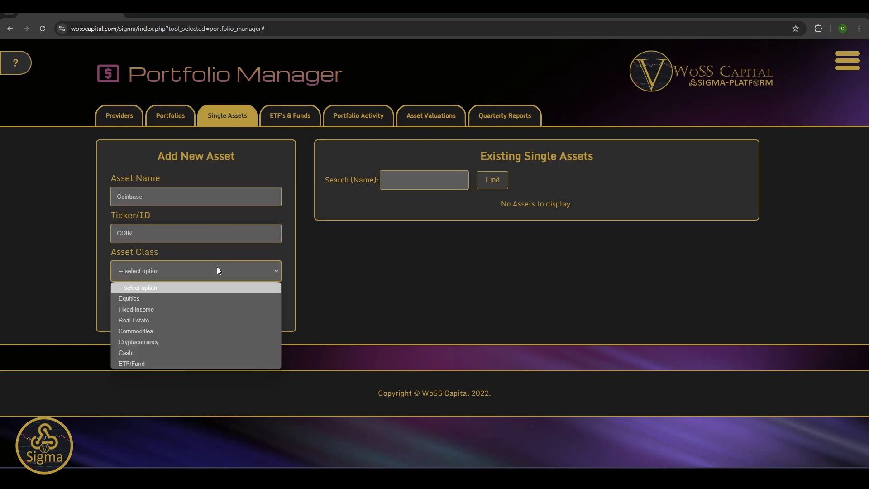
click(176, 298)
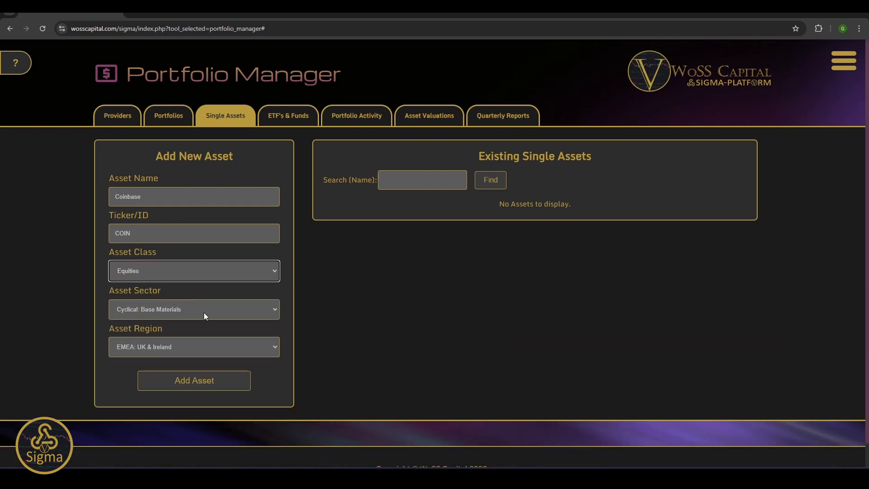
click(192, 311)
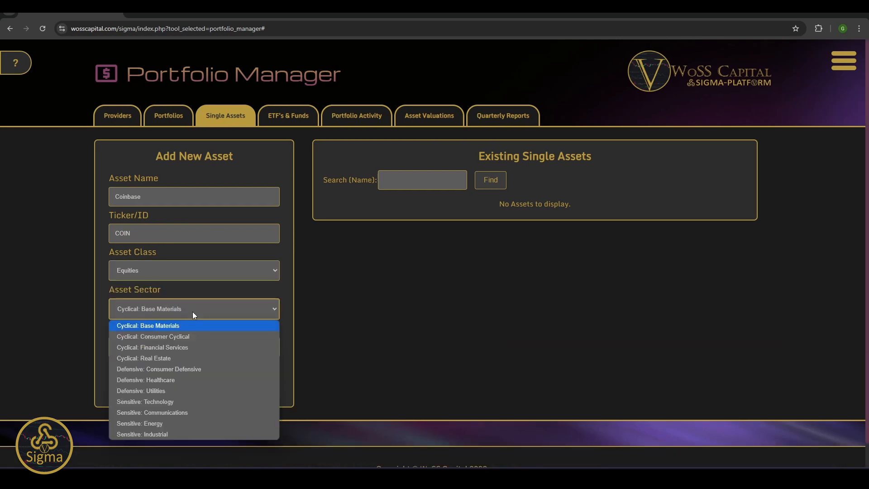
click(175, 398)
click(176, 350)
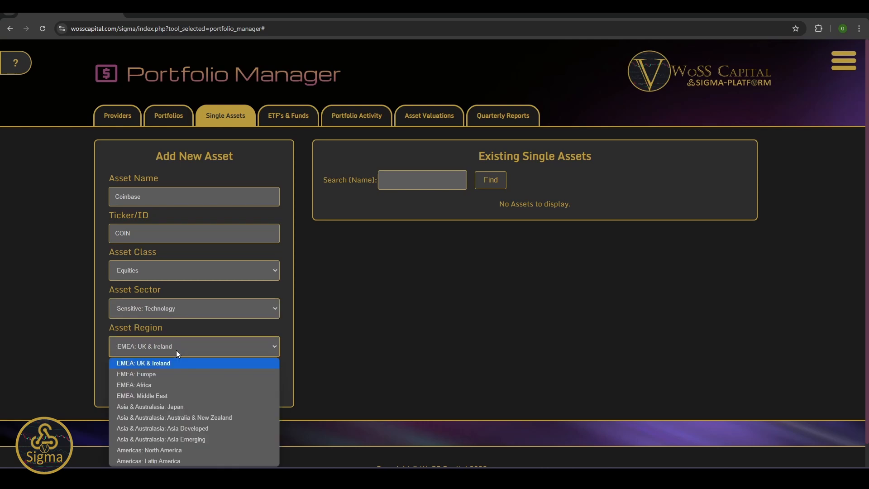
click(162, 449)
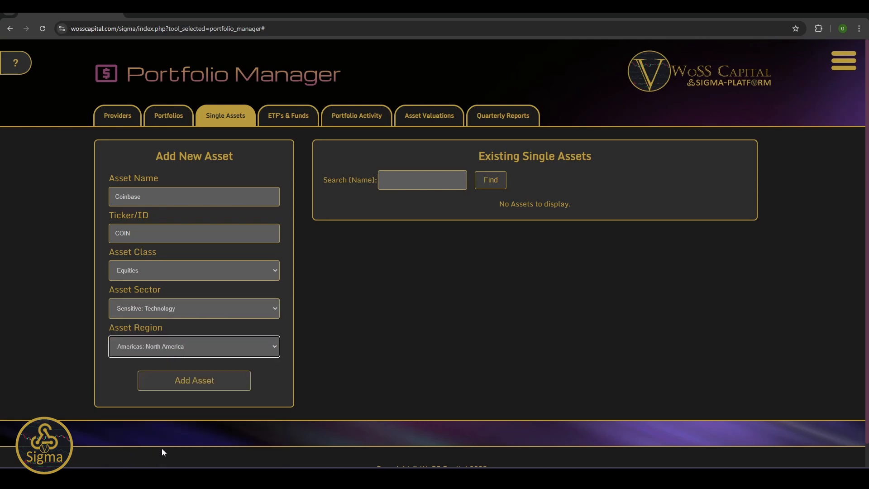
click(190, 381)
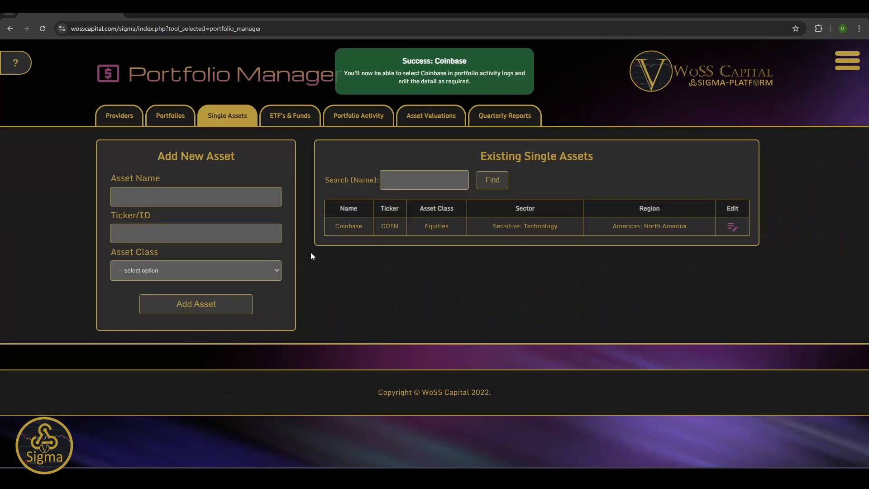
Step: Add a single asset named Bitcoin with ticker BTC, asset class Cryptocurrency and sector 1-M Risk Digital: Bitcoin
click(171, 194)
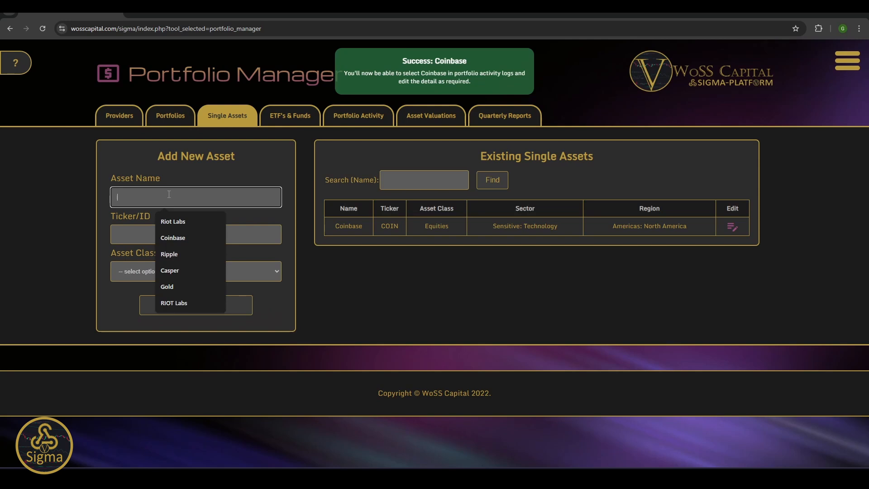
text(Bitcoin)
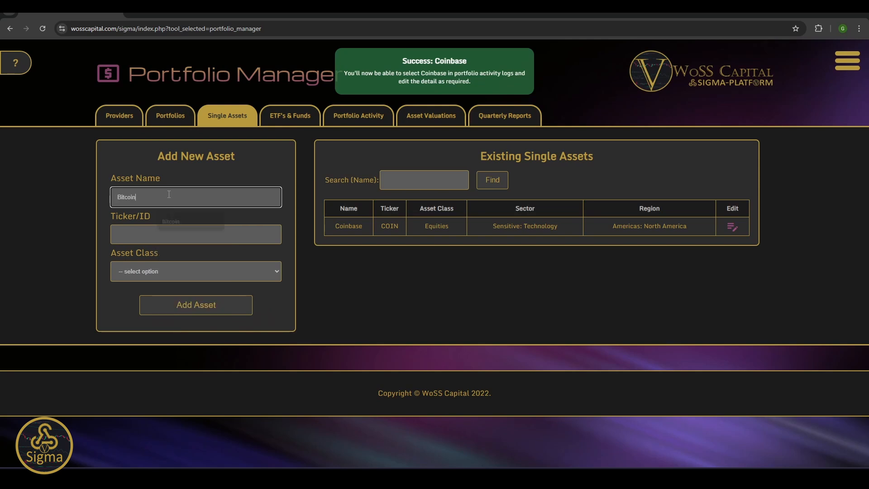
click(158, 230)
text(BTC)
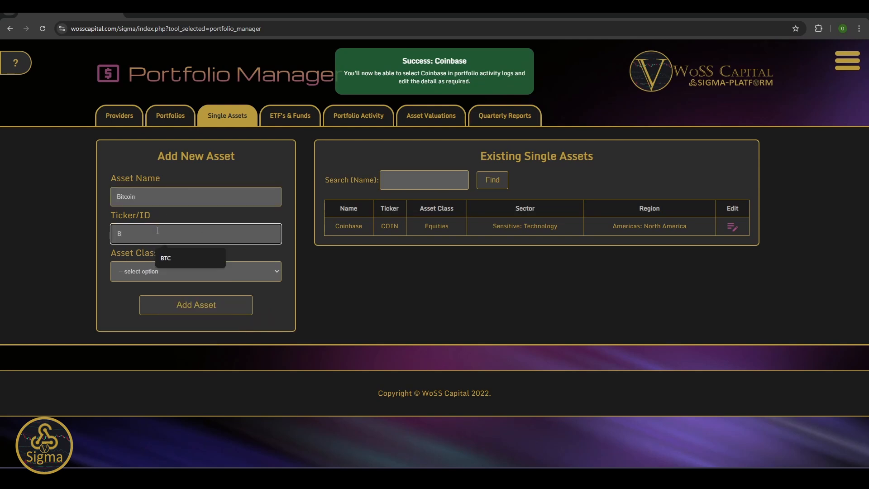
click(159, 271)
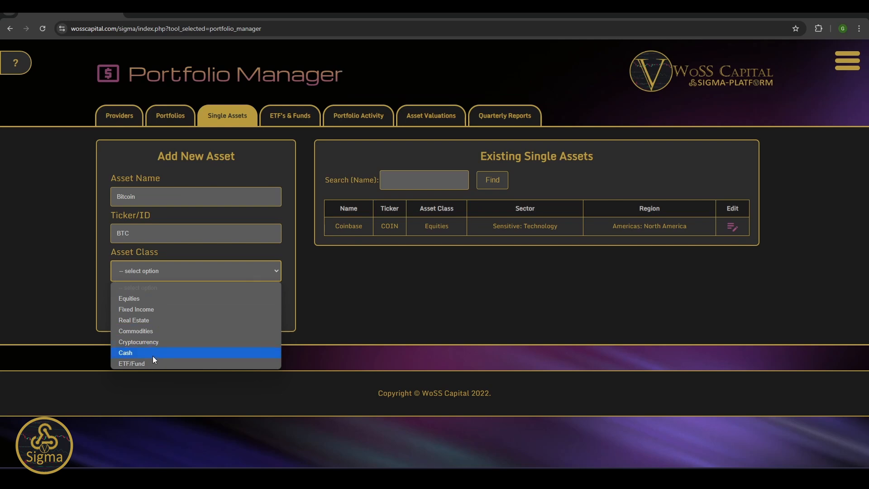
click(150, 343)
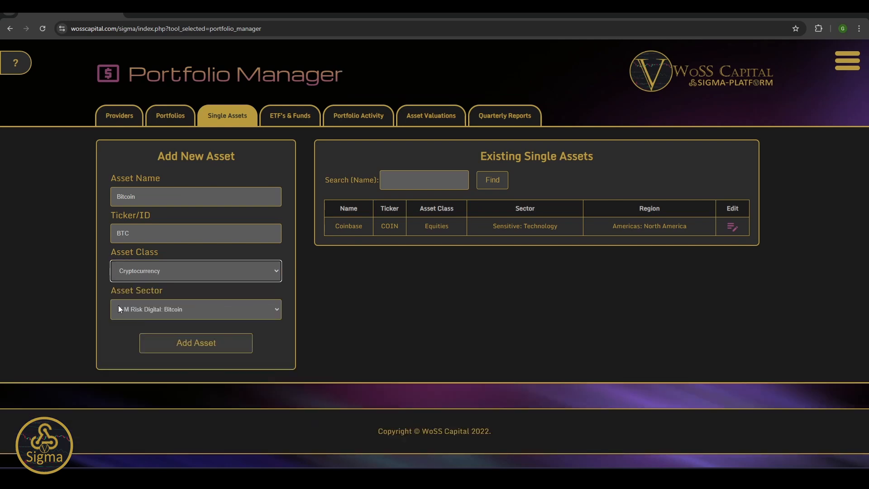
click(204, 345)
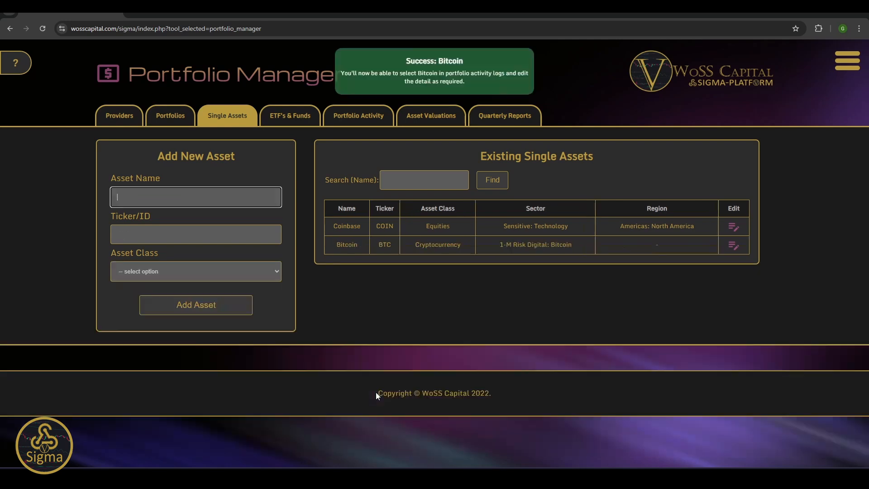
Step: Add a single asset named Ethereum with ticker ETH, asset class Cryptocurrency and sector 1-M Risk Digital: Large Cap
click(166, 197)
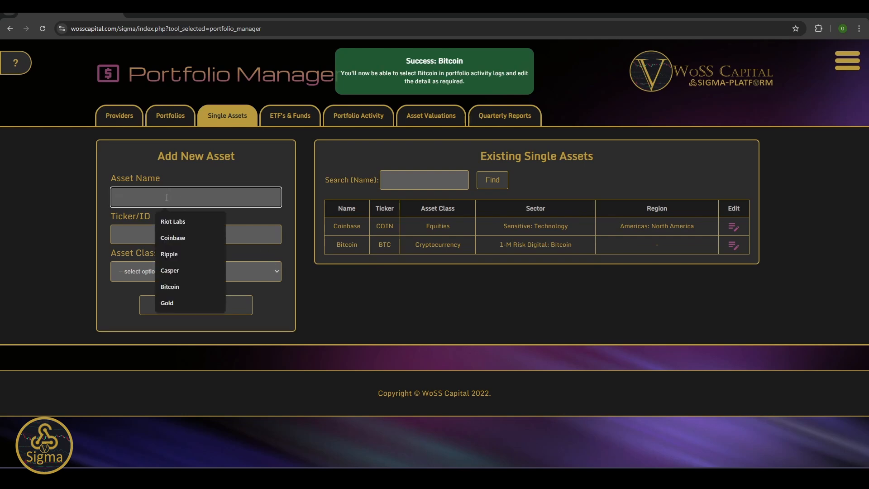
text(Ethereum)
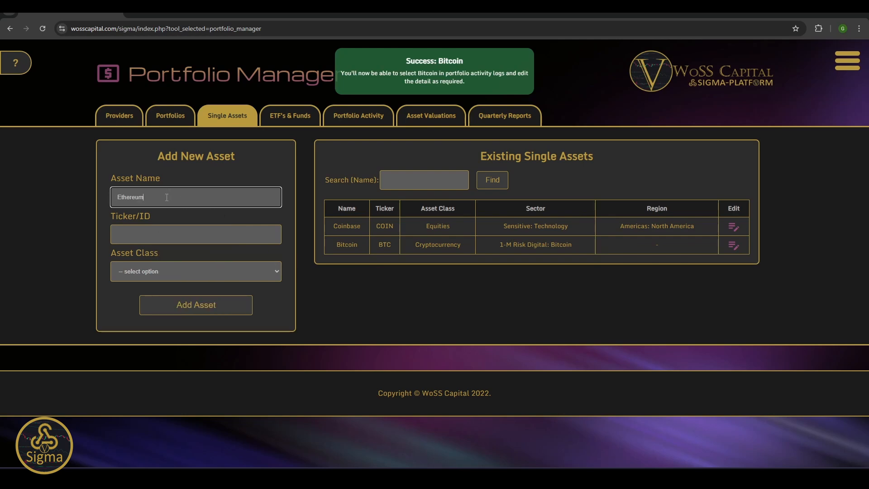
key(Tab)
text(ETH)
key(Tab)
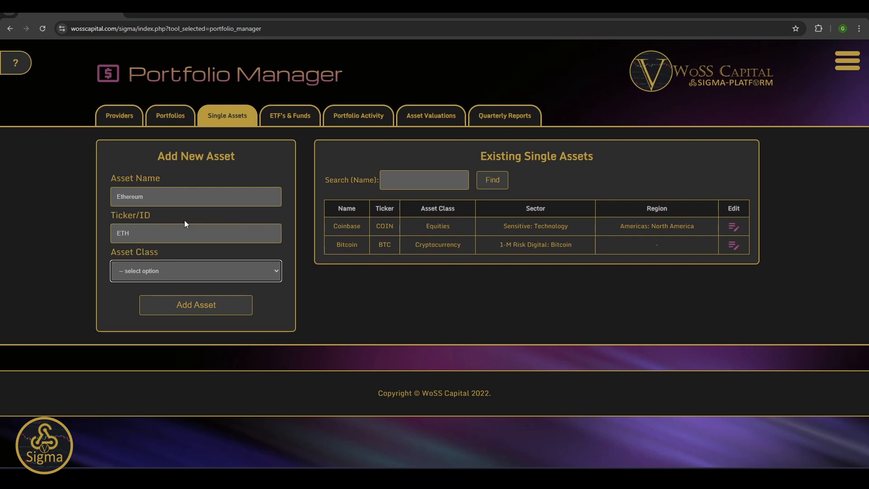
click(194, 270)
click(169, 343)
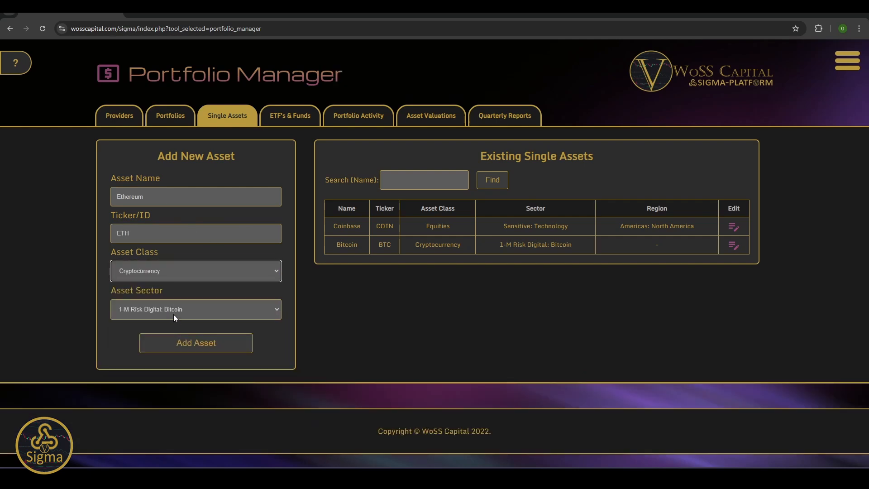
click(172, 313)
click(173, 337)
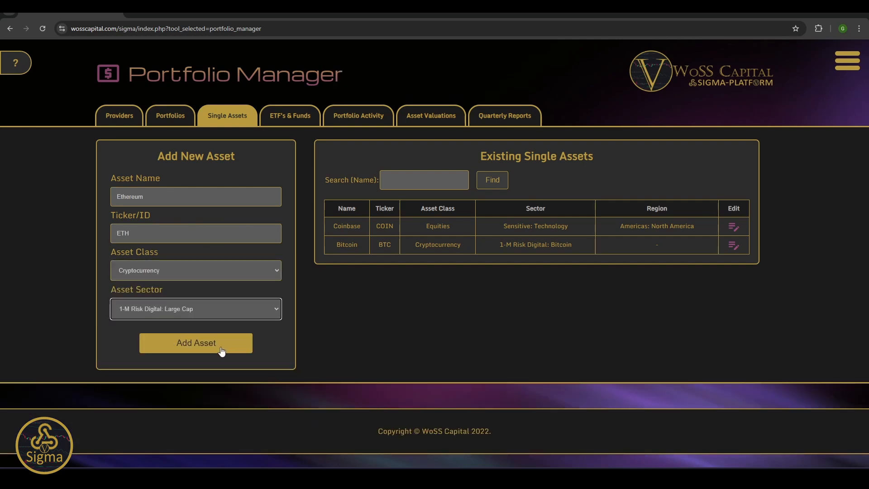
click(215, 344)
Step: Add a single asset named Gold with ticker XAU and asset class Commodities
click(143, 199)
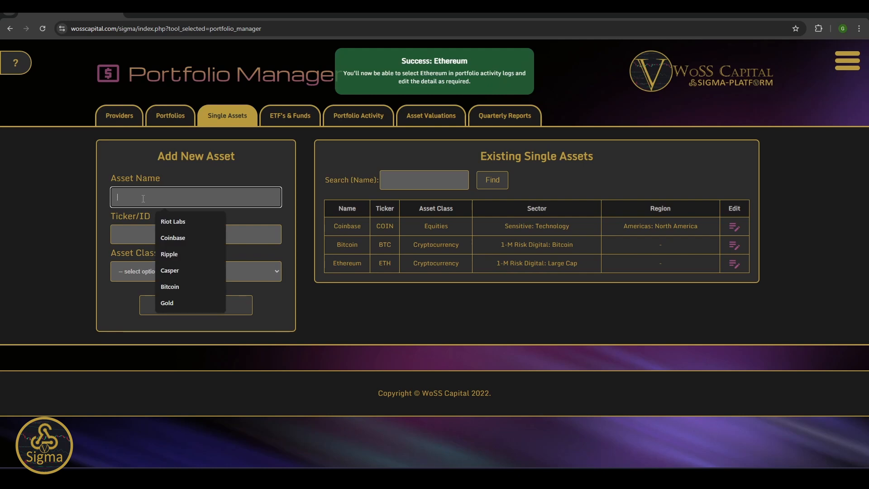
text(Gol)
text(d)
key(Tab)
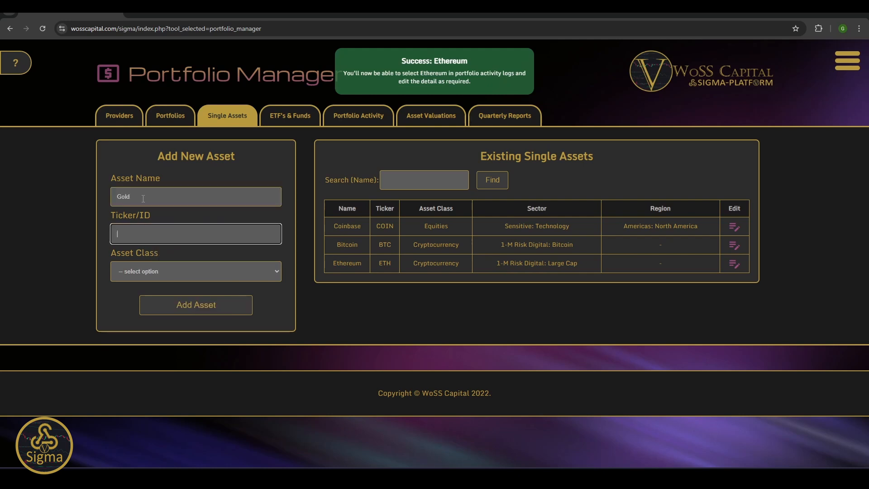
text(XAU)
click(167, 271)
click(151, 332)
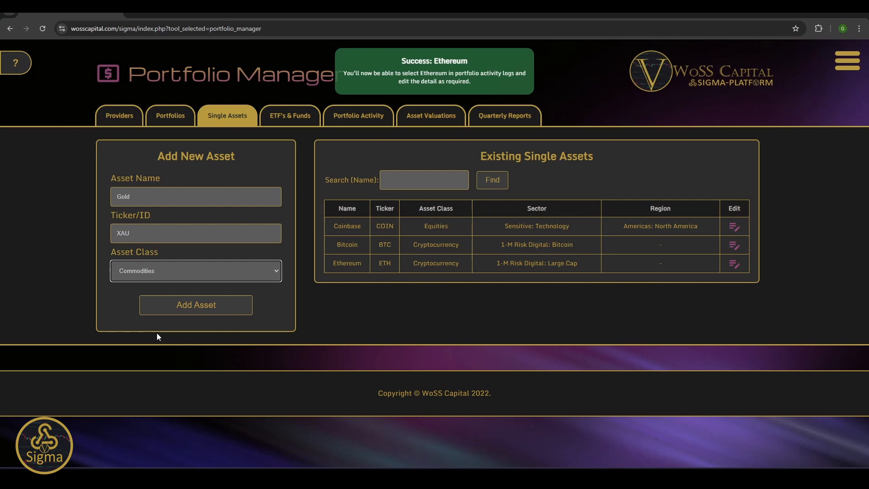
click(216, 310)
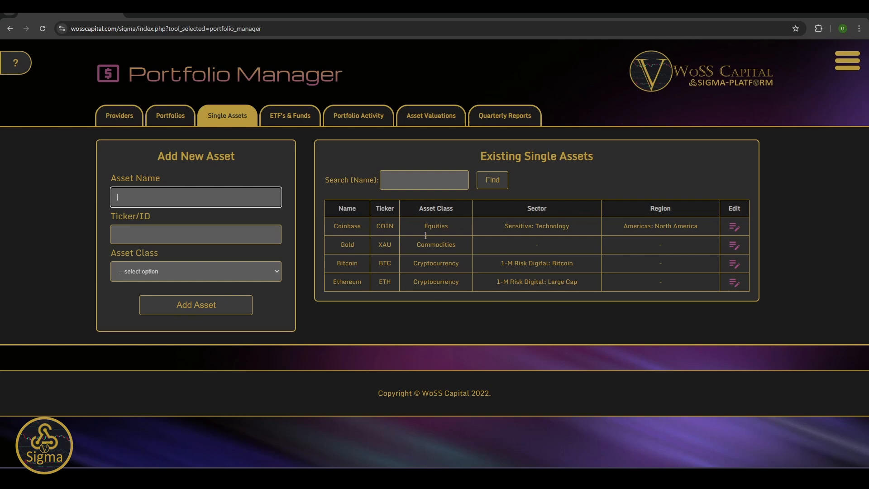
Step: Search the existing single assets for "Coin" and open the edit options of the Coinbase asset
click(415, 182)
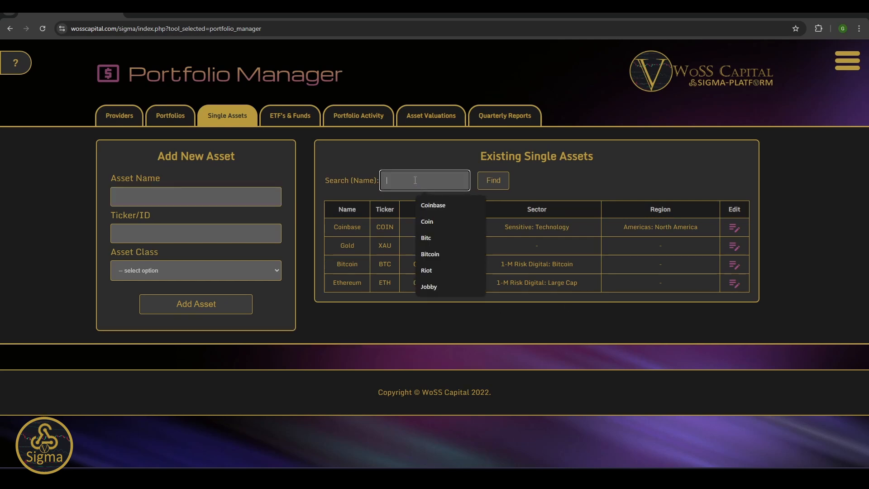
text(Coin)
key(Return)
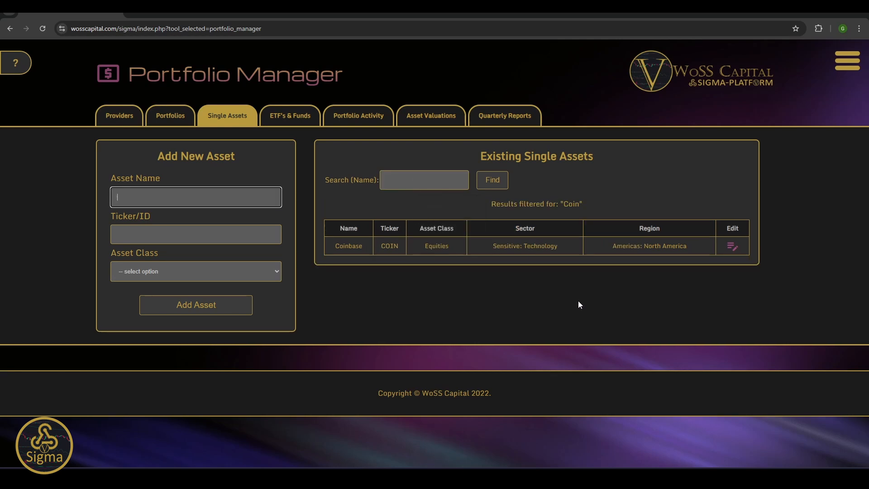
click(733, 247)
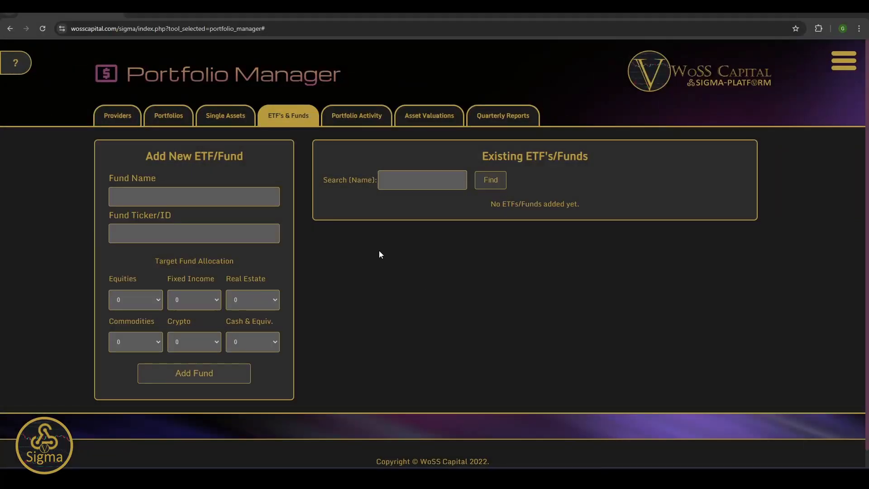
Step: Start a new ETF/fund entry named Vanguard LifeStrategy 60 with the ticker VGLS60
click(178, 196)
click(177, 223)
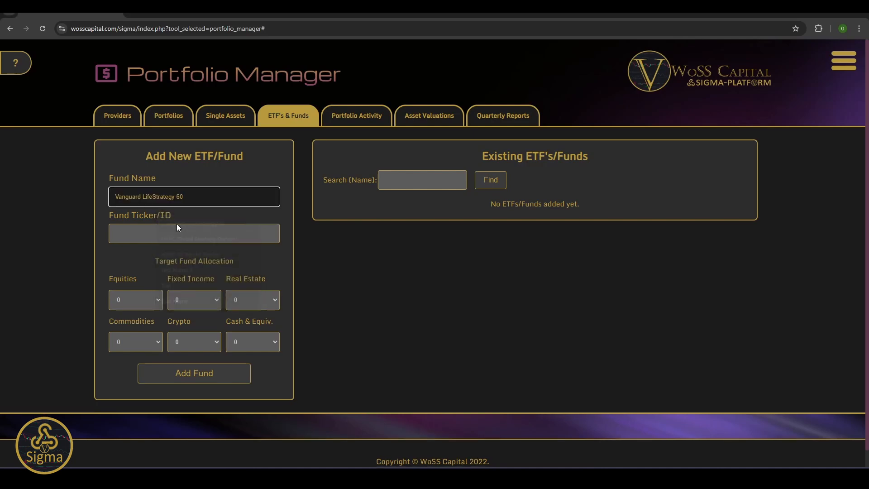
click(185, 233)
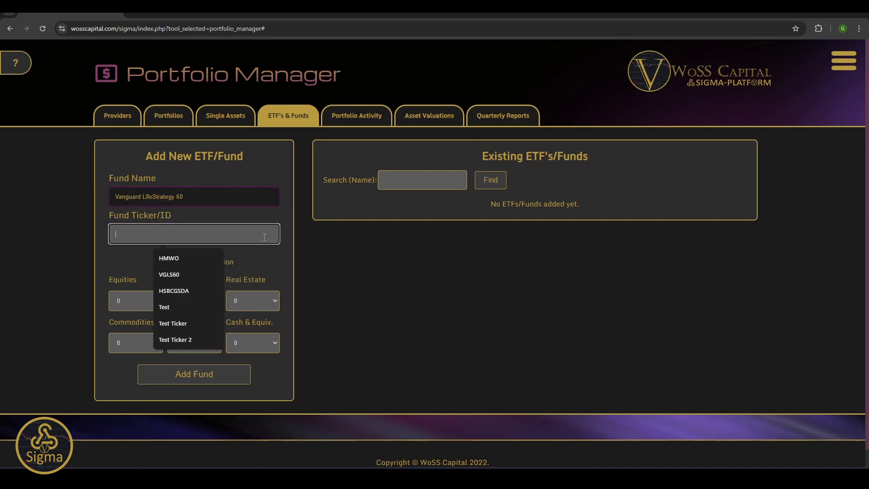
click(189, 278)
Step: Allocate the Vanguard LifeStrategy 60 fund 60% to equities and 40% to fixed income, and add it to the existing funds
click(159, 300)
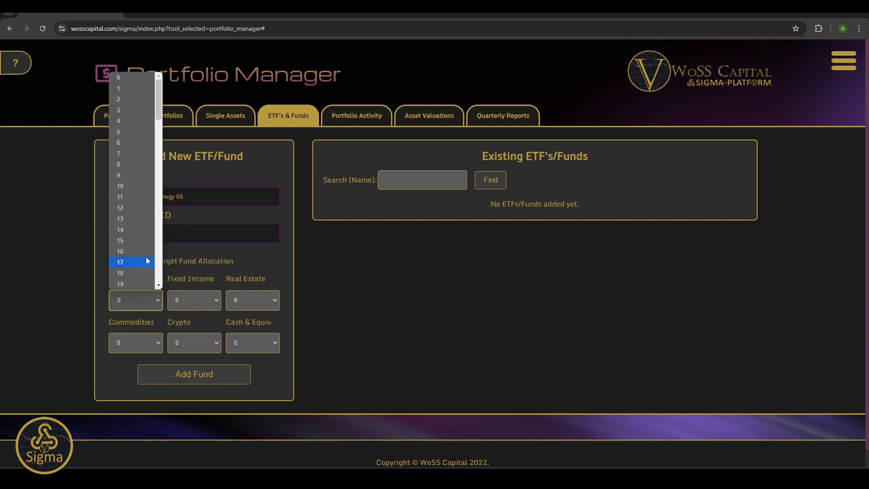
text(60)
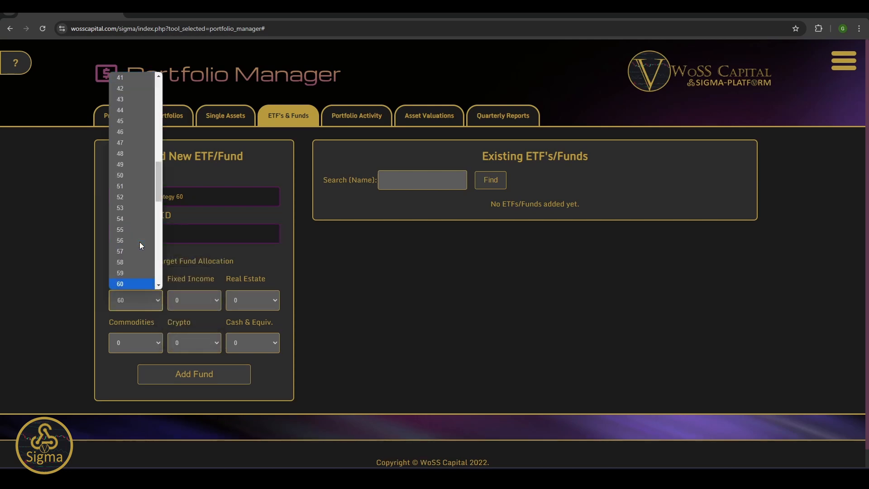
click(148, 284)
click(200, 299)
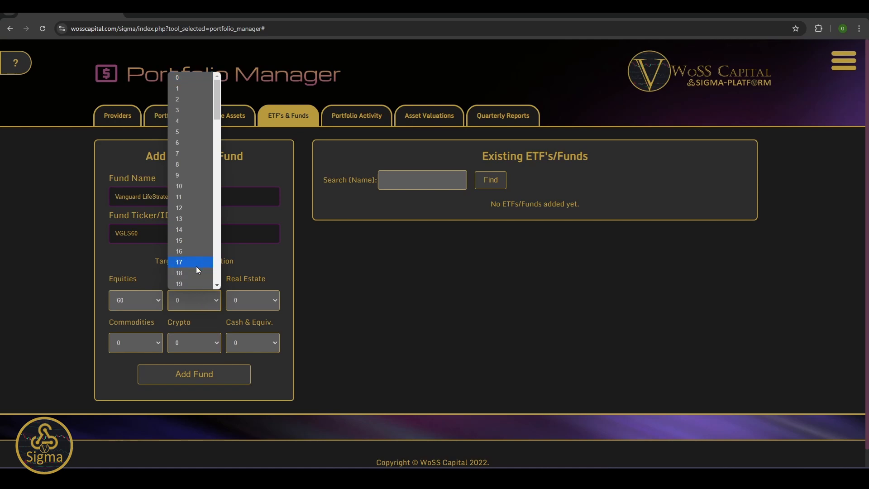
text(40)
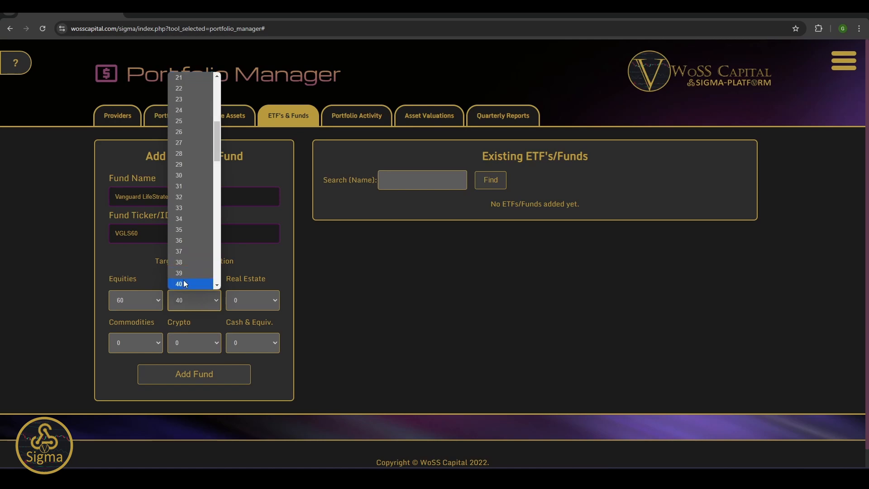
click(181, 283)
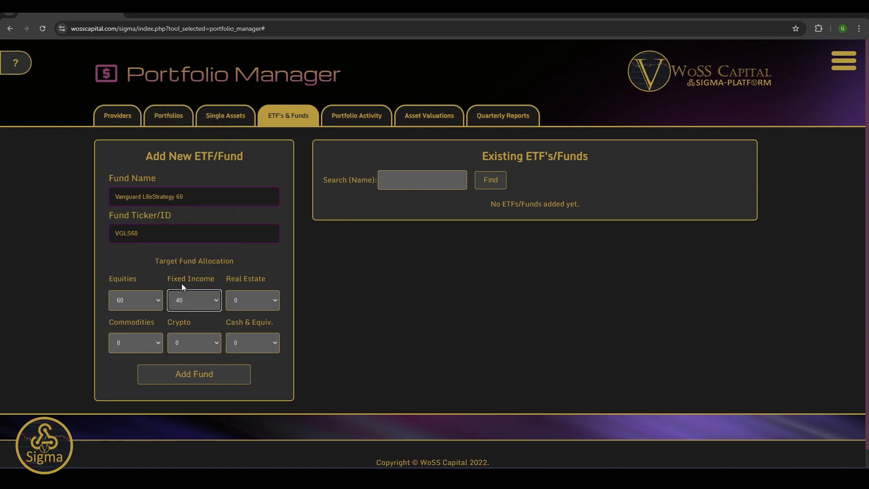
click(208, 375)
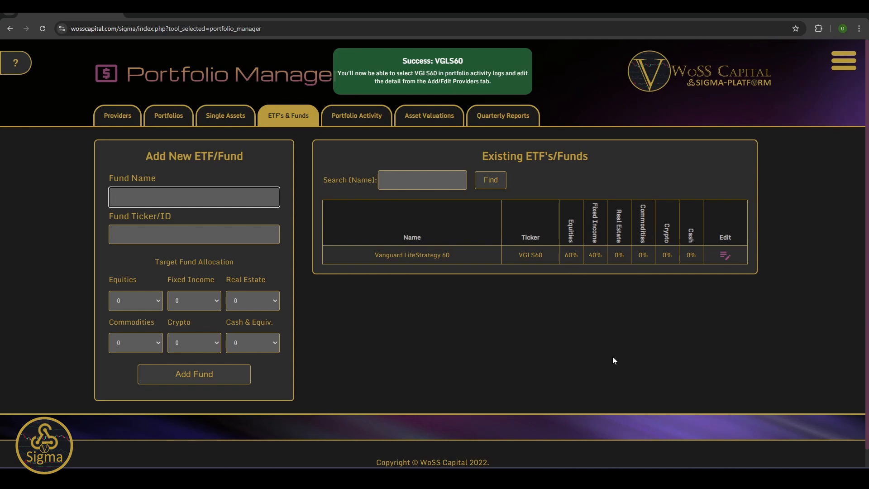
Step: Add an ETF/fund named HSBC All World Tracker with ticker HMWO and a 100% equities allocation
click(188, 202)
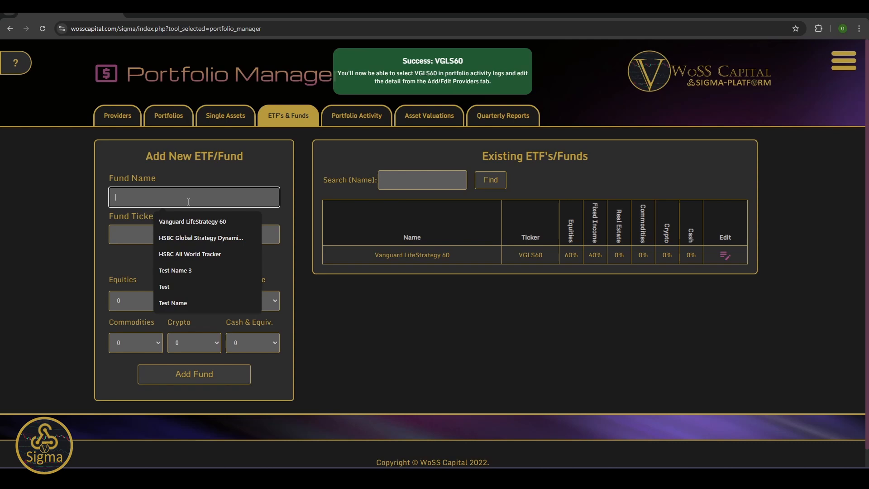
text(HSBC All World Tracker)
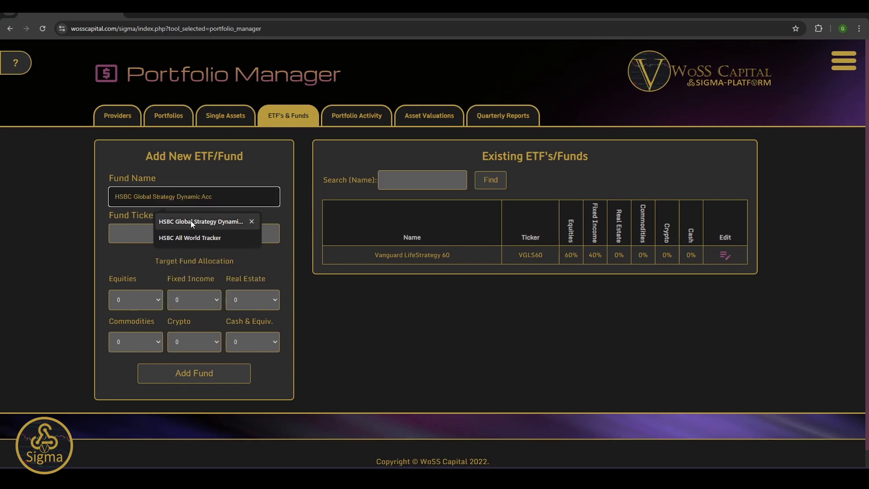
click(191, 236)
click(191, 234)
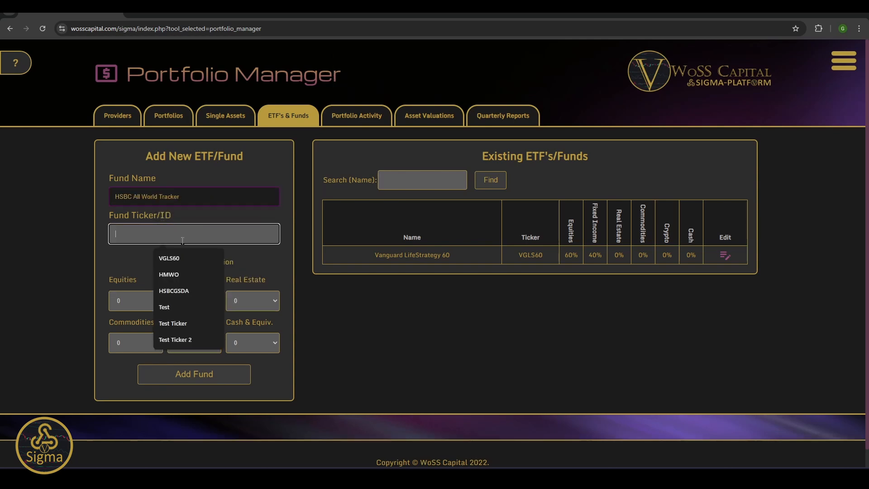
click(179, 273)
click(158, 298)
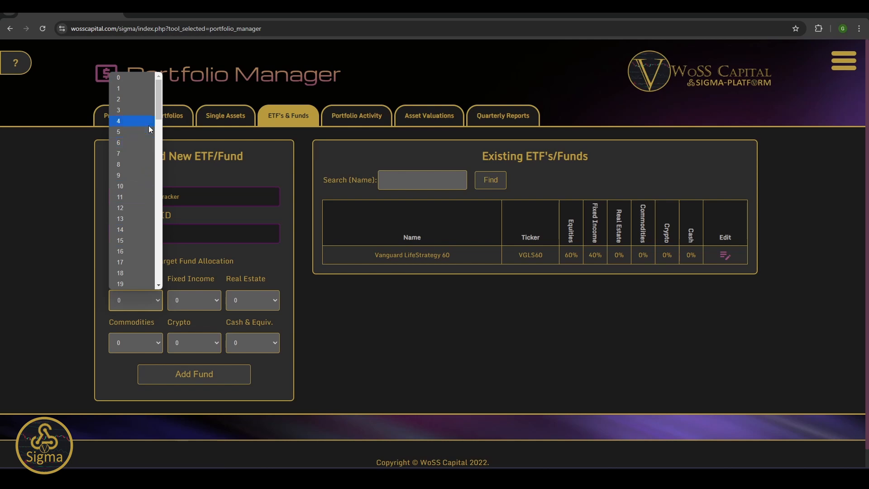
drag(159, 109, 145, 284)
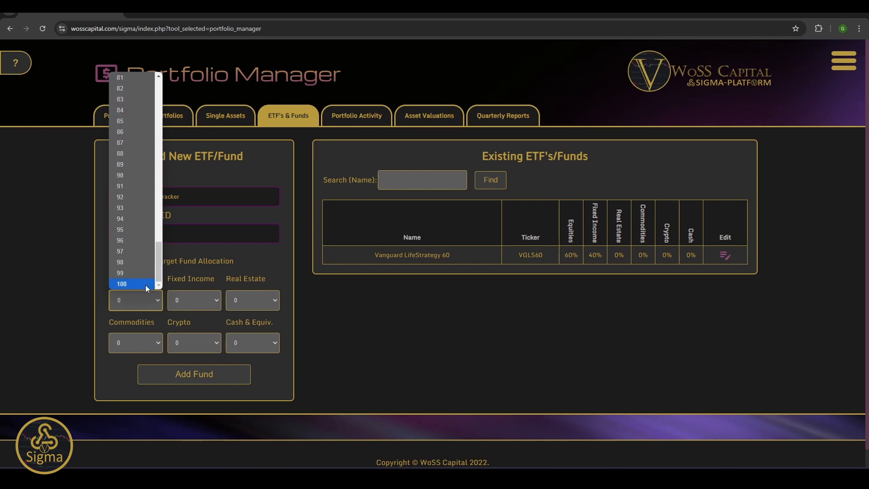
click(145, 284)
click(200, 376)
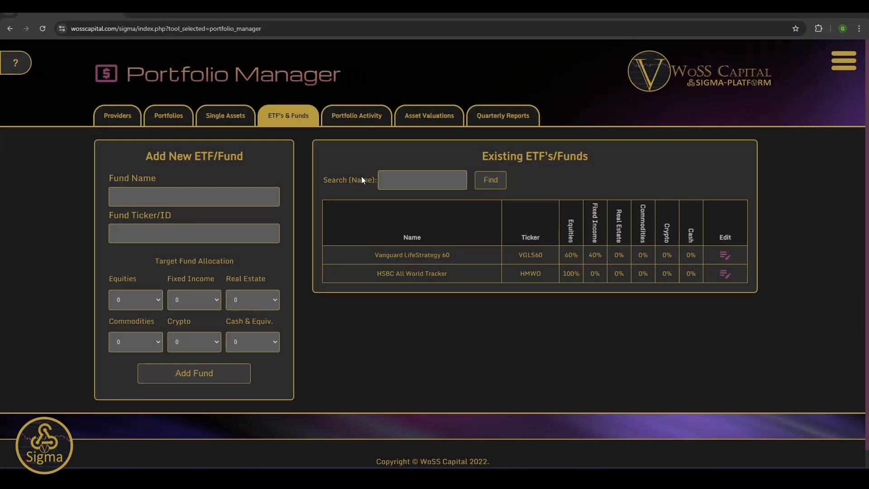
Step: Start a portfolio activity for Bitcoin (BTC) with provider Kraken, date 08/01/2025 17:05 and portfolio split Crypto
click(357, 116)
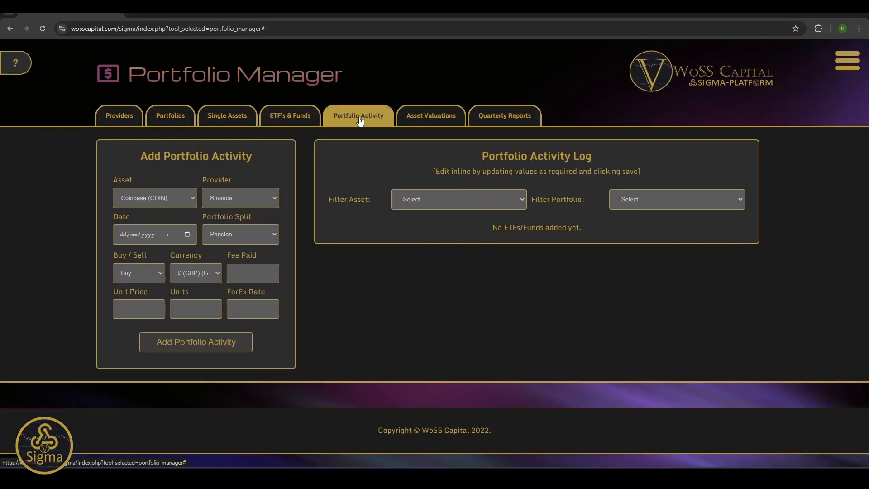
click(187, 198)
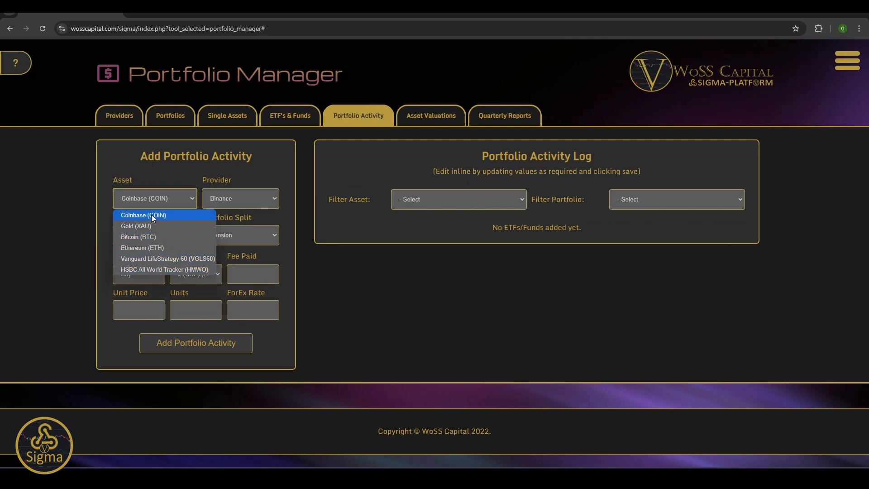
click(139, 237)
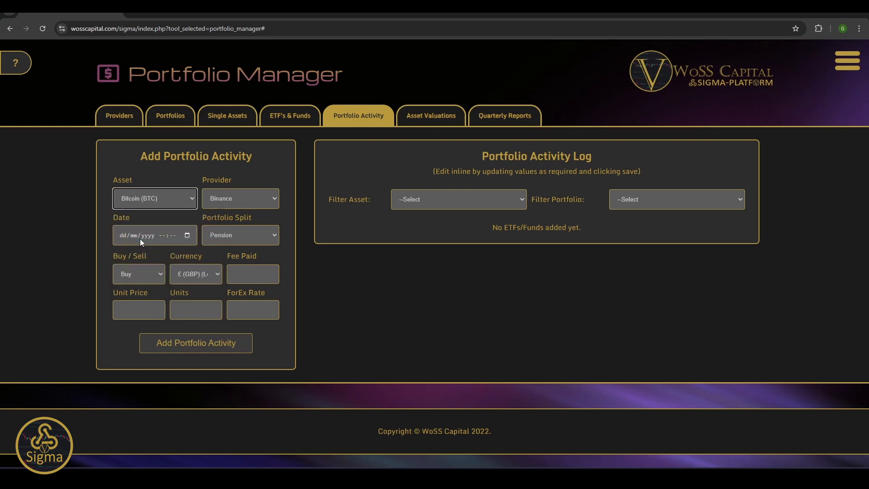
click(259, 201)
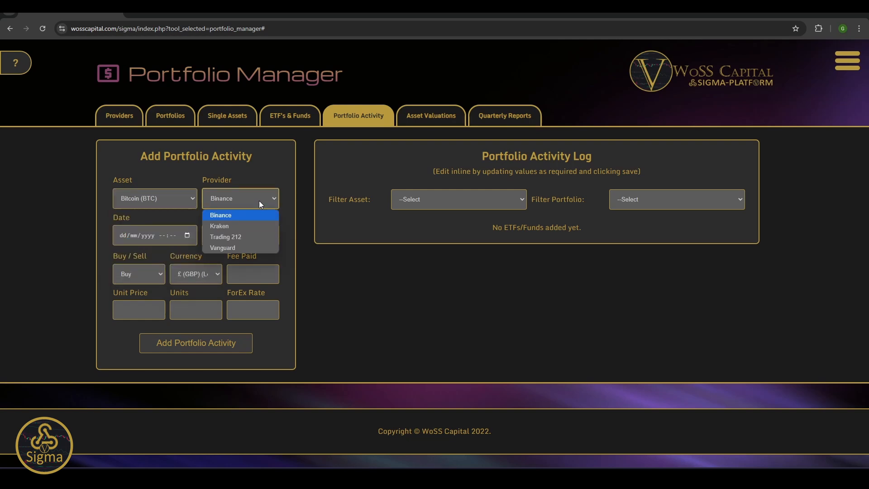
click(244, 226)
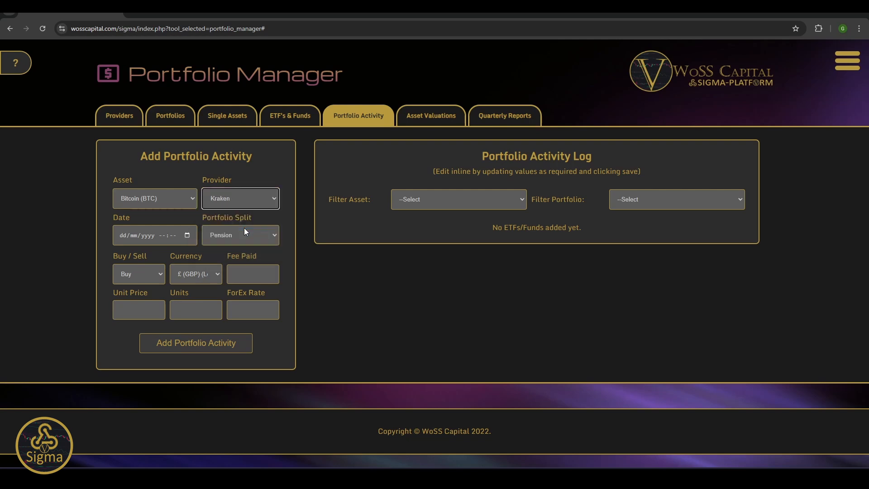
click(191, 235)
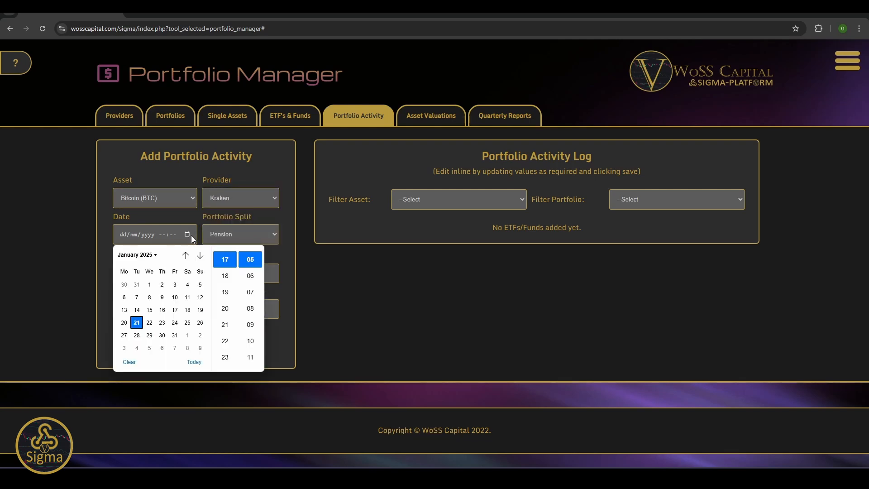
click(150, 298)
click(326, 270)
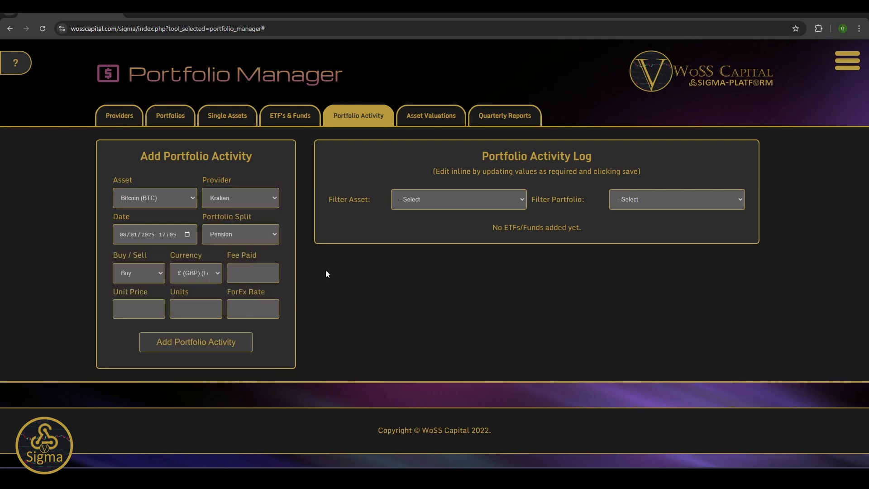
click(258, 235)
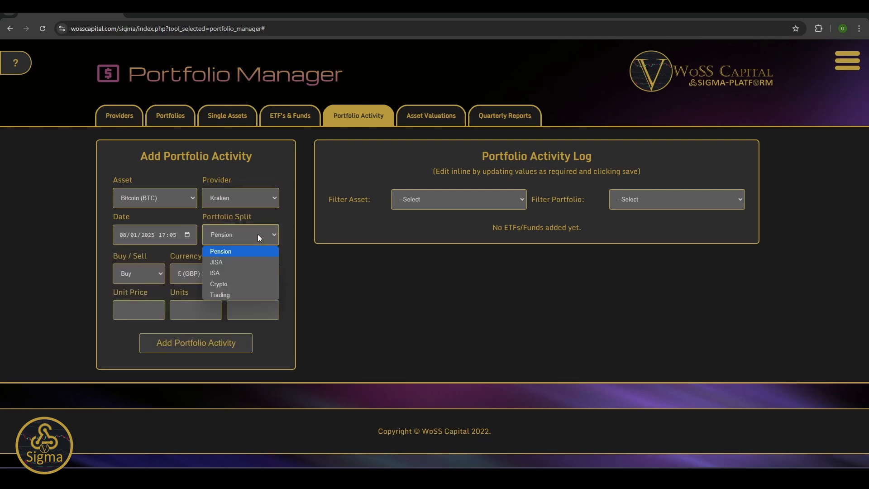
click(235, 284)
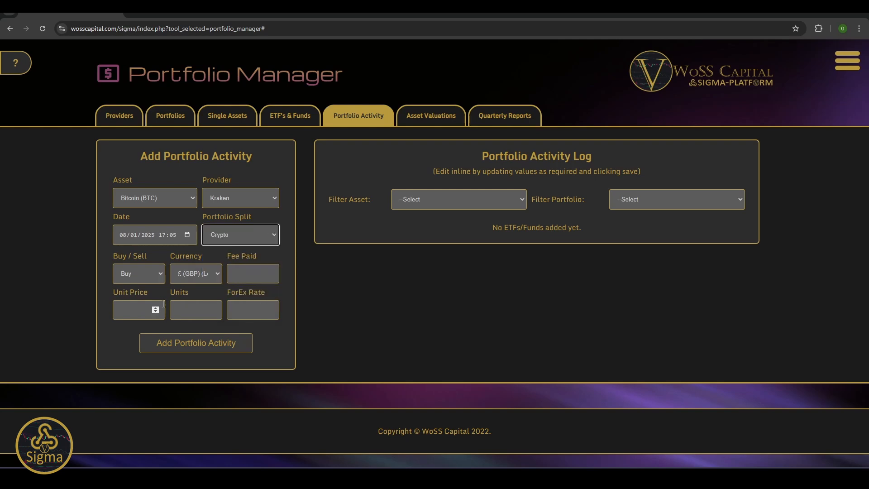
Step: Complete and add the Bitcoin purchase in USD with fee 3.45, unit price 92000, 0.25 units and ForEx rate 1.235
click(201, 273)
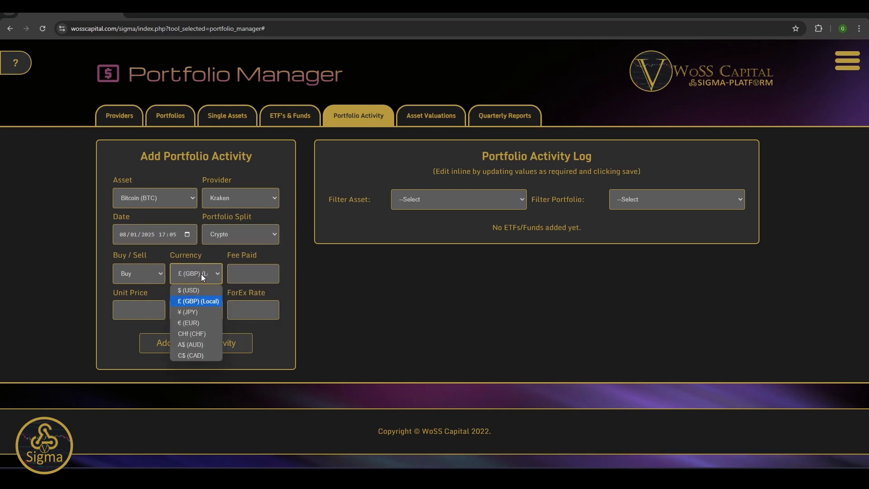
click(198, 288)
click(242, 272)
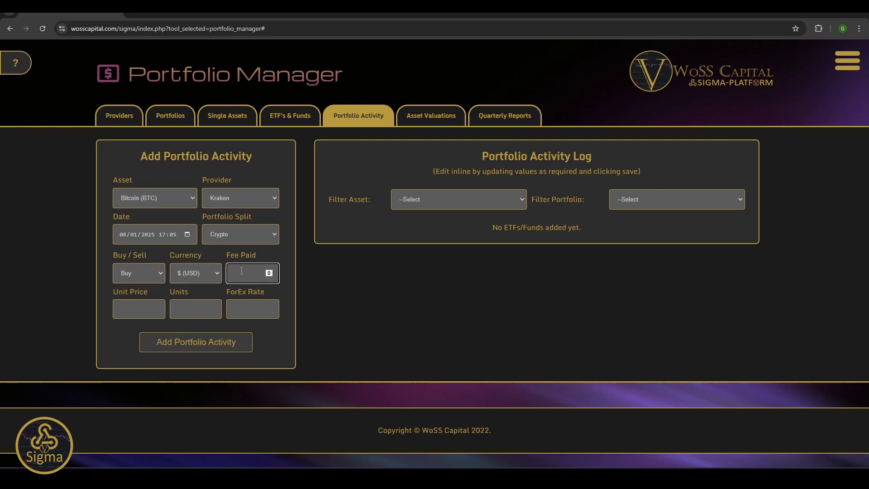
text(3.45)
key(Tab)
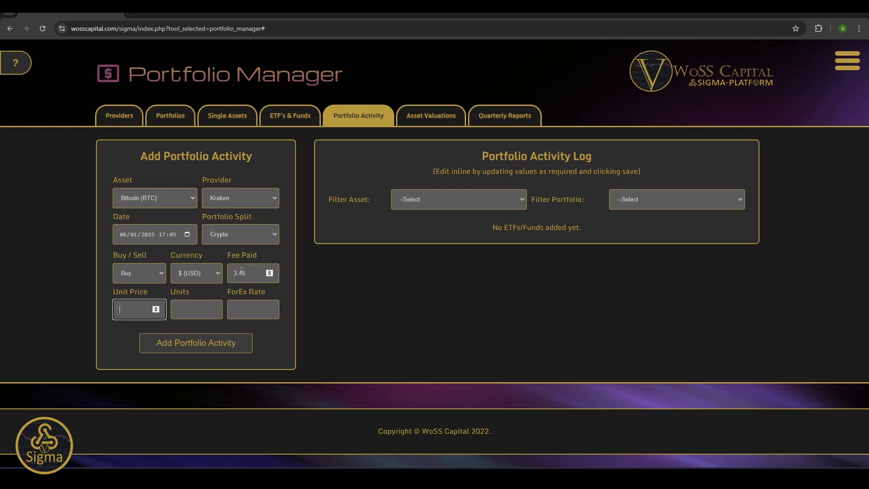
text(92000)
key(Tab)
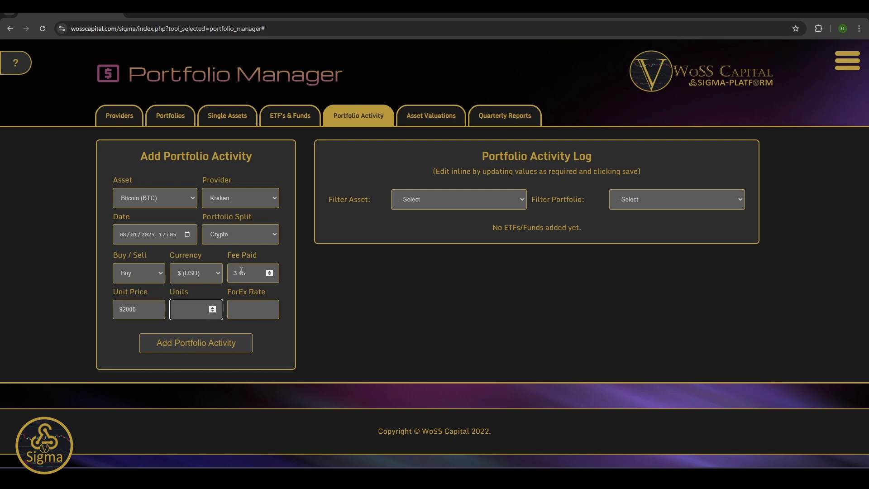
text(0.25)
key(Tab)
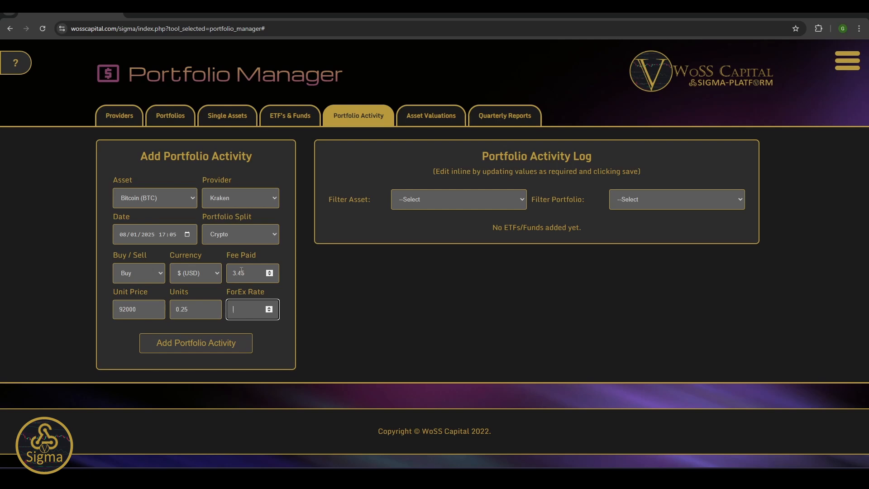
text(1.235)
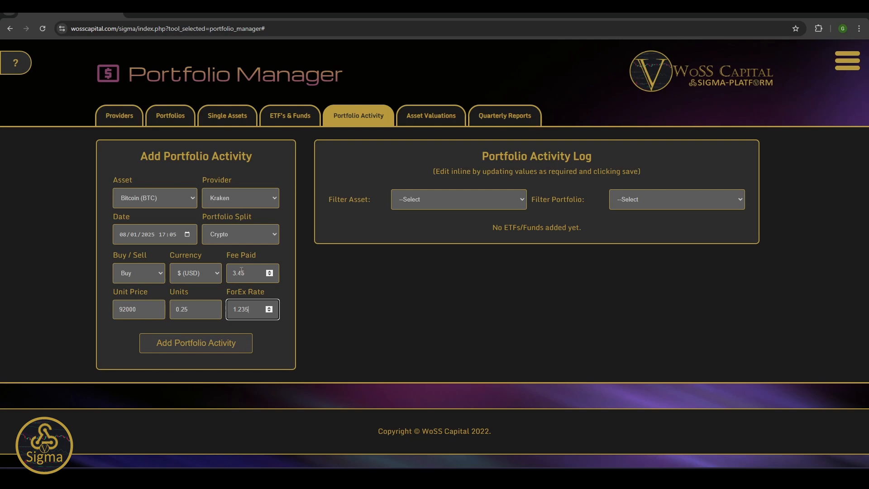
click(200, 349)
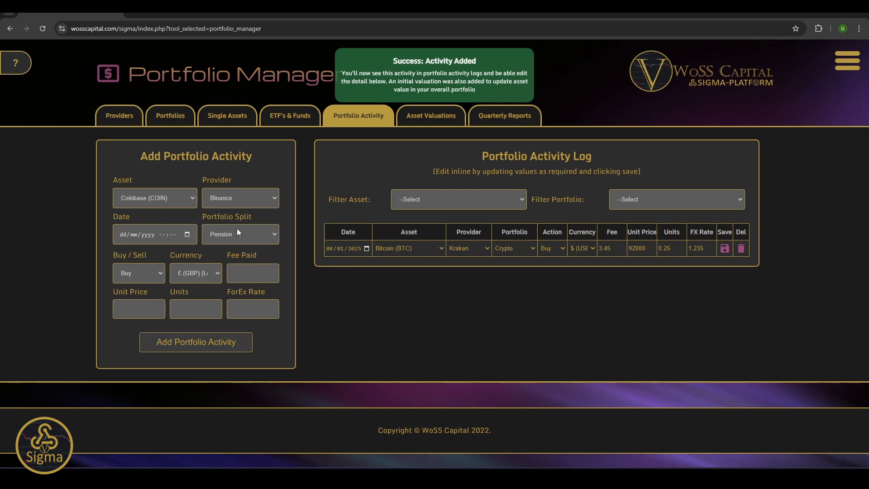
Step: Start a portfolio activity for Gold (XAU) with provider Trading 212, date 21/01/2025 17:06 and portfolio split Pension
click(174, 199)
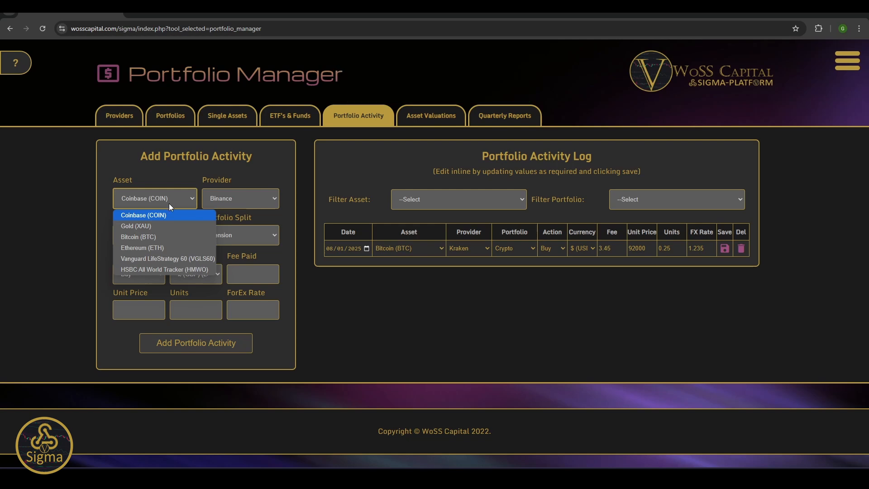
click(142, 226)
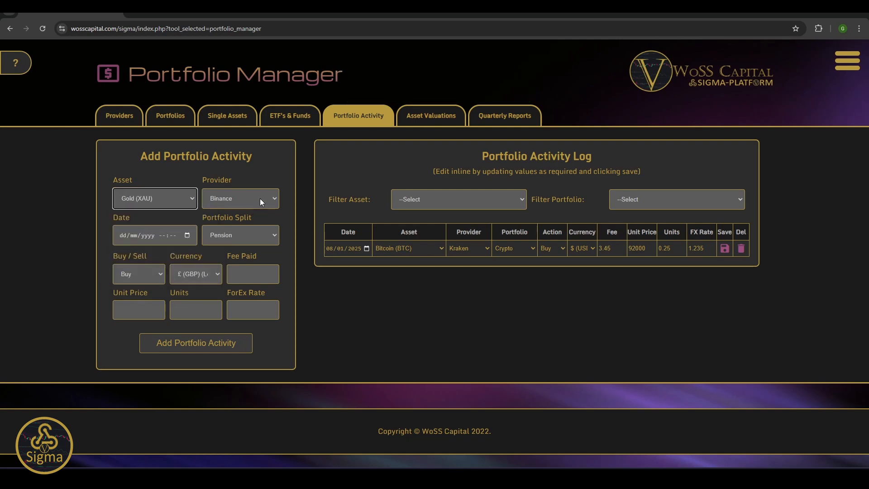
click(260, 199)
click(244, 236)
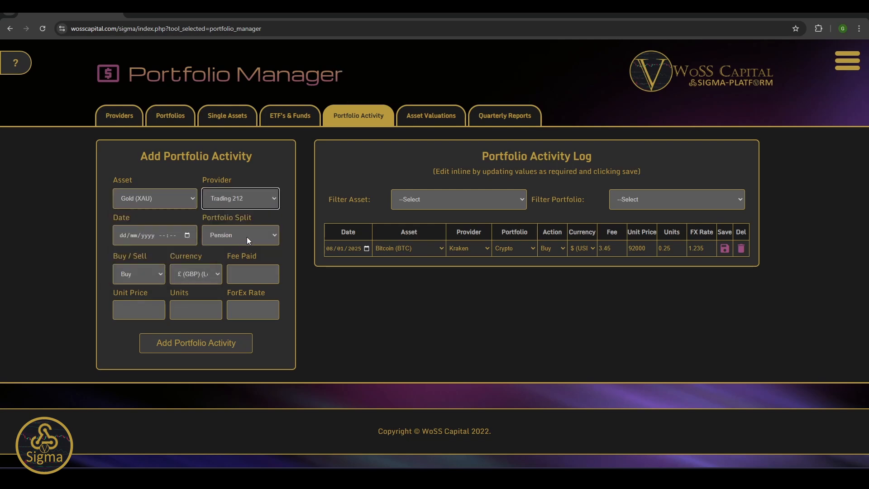
click(187, 235)
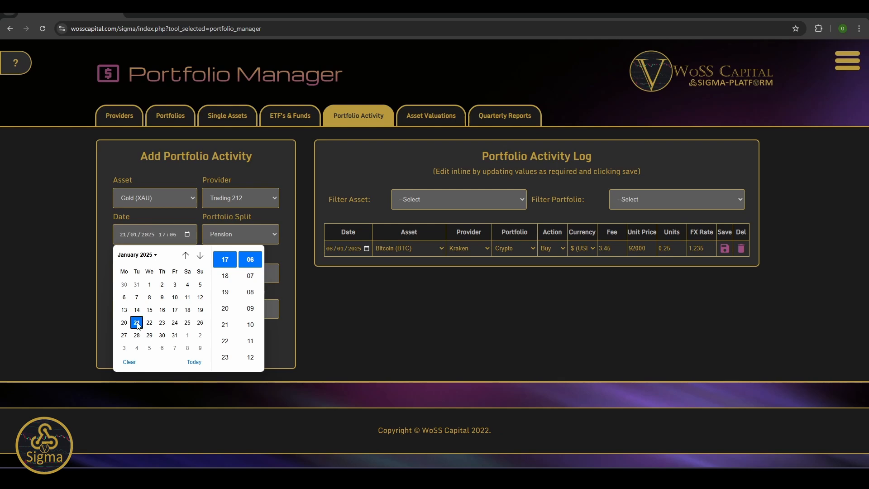
click(251, 232)
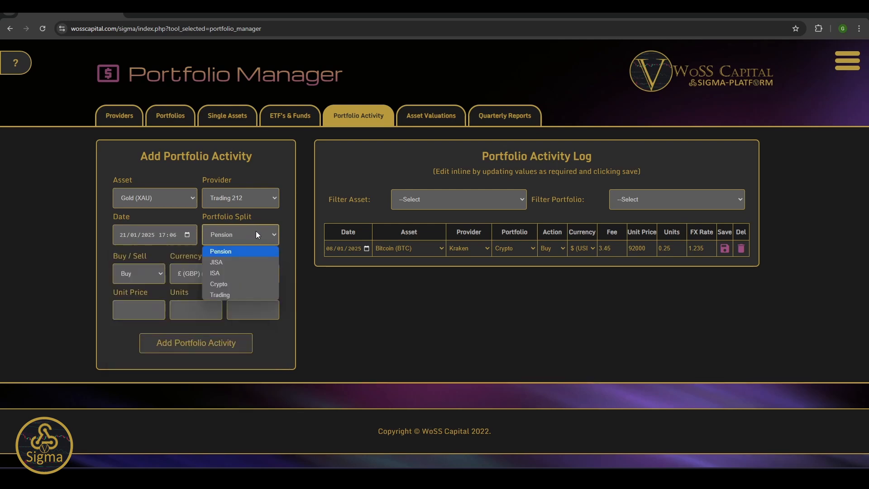
click(243, 252)
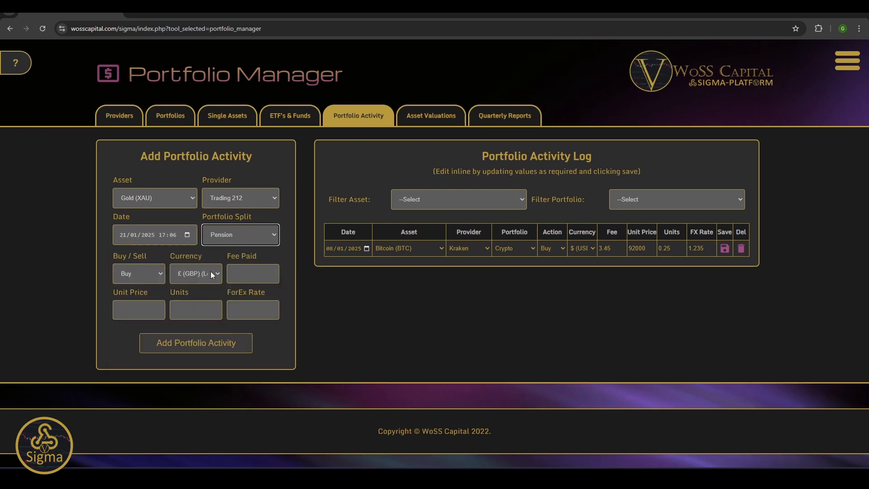
Step: Complete and add the gold purchase in GBP with fee 0, unit price 2345, 3 units and ForEx rate 0
click(235, 272)
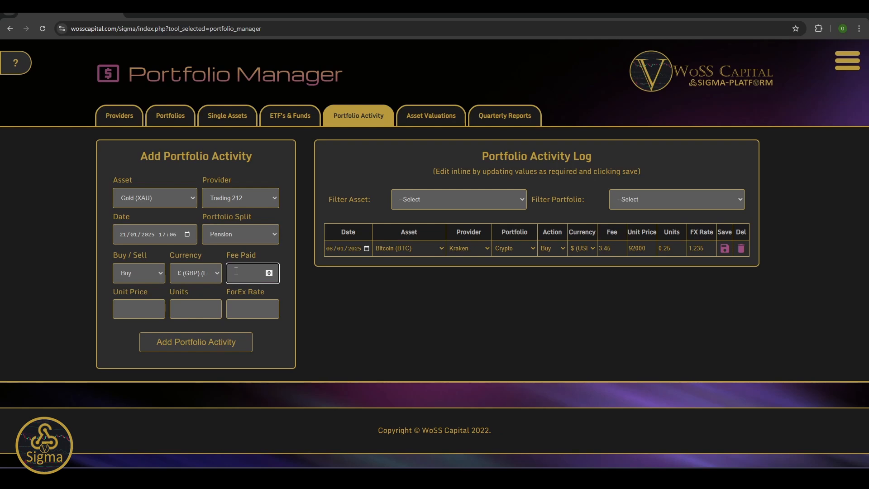
text(0)
key(Tab)
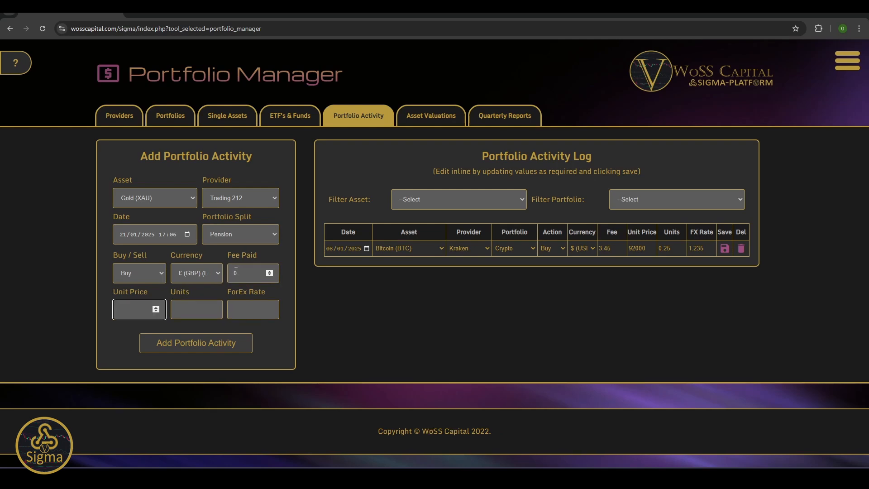
text(2345)
key(Tab)
text(3)
key(Tab)
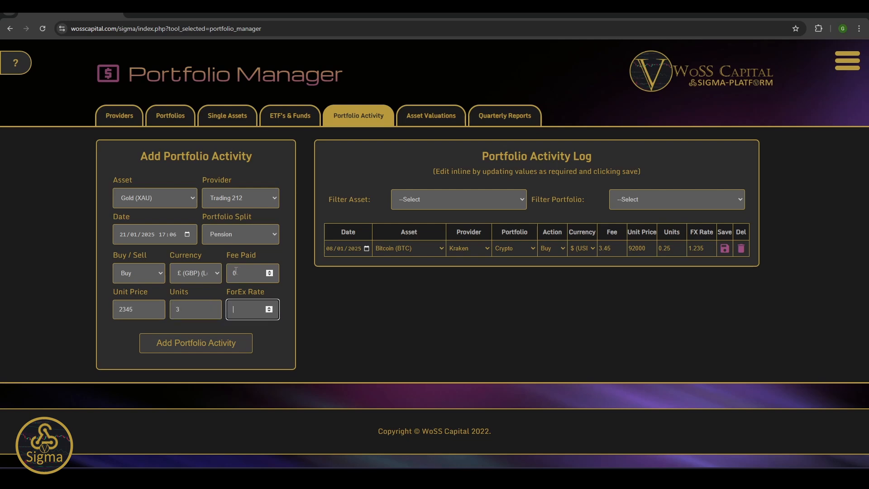
text(0)
click(231, 339)
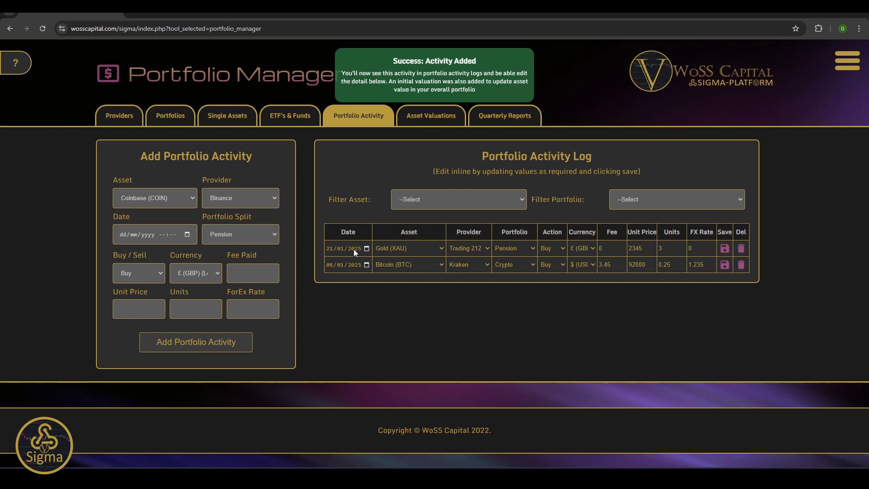
Step: Set the fee of the Gold (XAU) record in the activity log to 1.99 and save the change
click(424, 248)
click(484, 248)
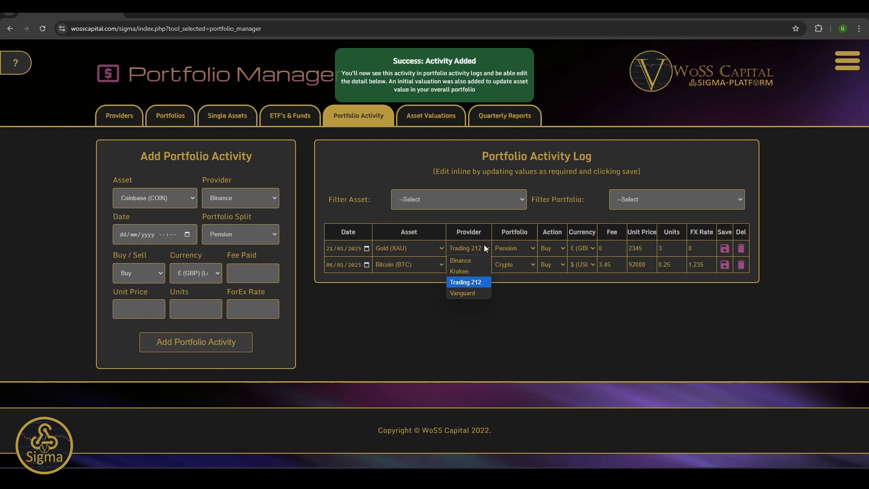
click(611, 247)
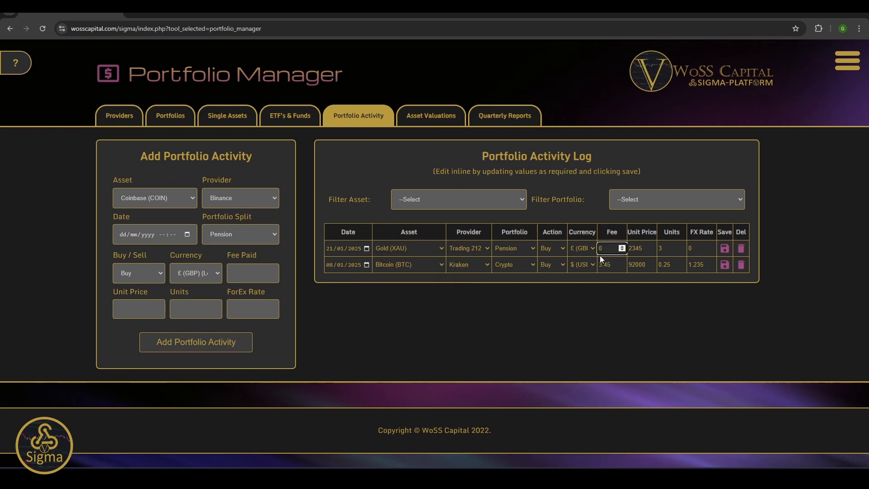
text(1.99)
click(725, 248)
click(479, 87)
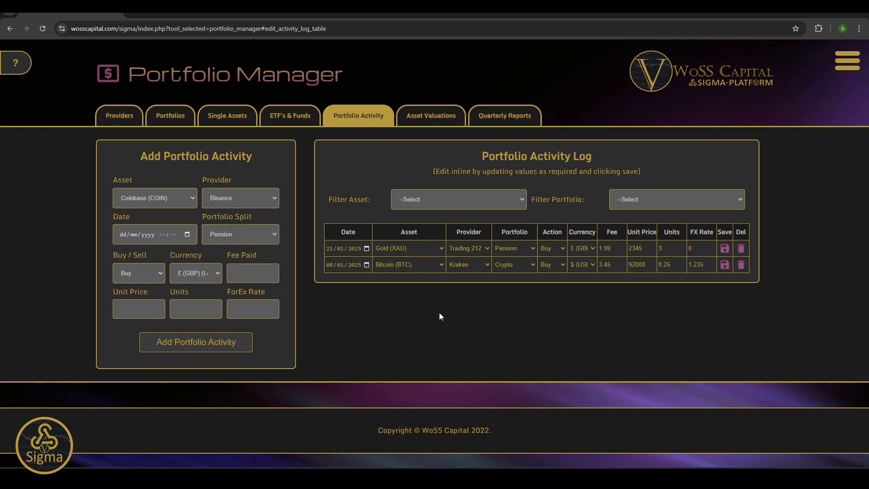
Step: Filter the activity log by asset, trying Gold (XAU), Bitcoin (BTC) and Coinbase (COIN) in turn
click(514, 200)
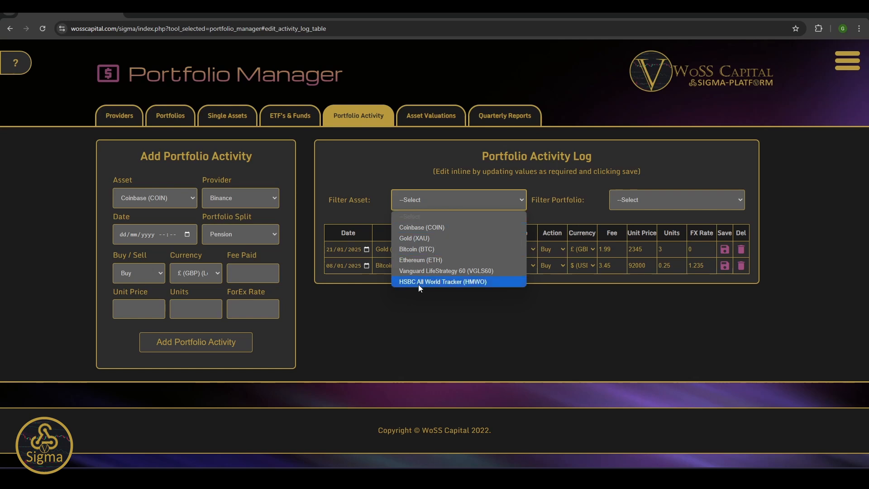
click(419, 239)
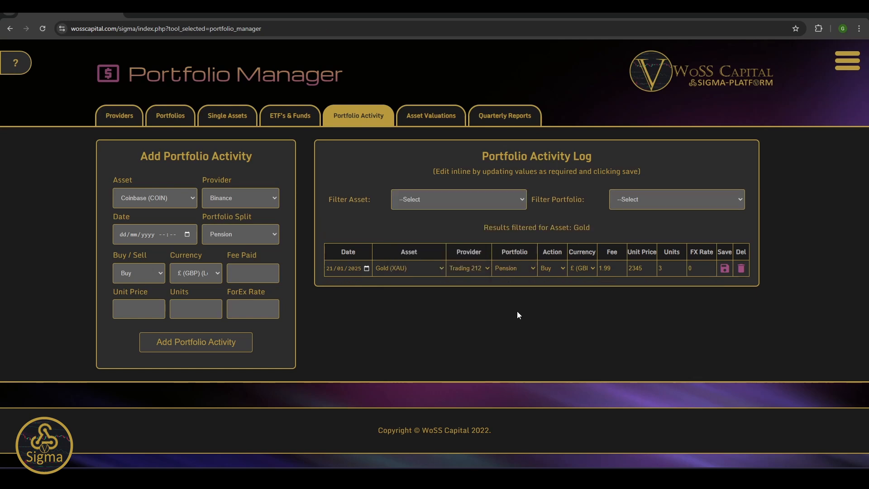
click(514, 199)
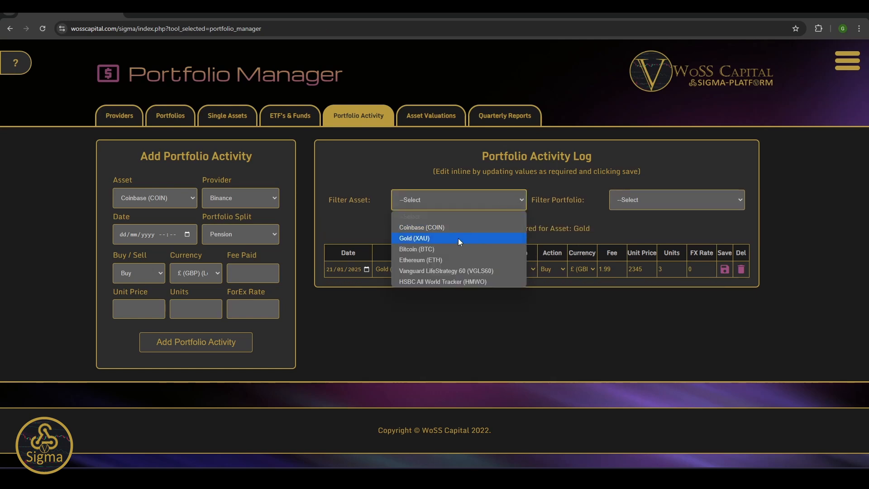
click(452, 249)
click(496, 202)
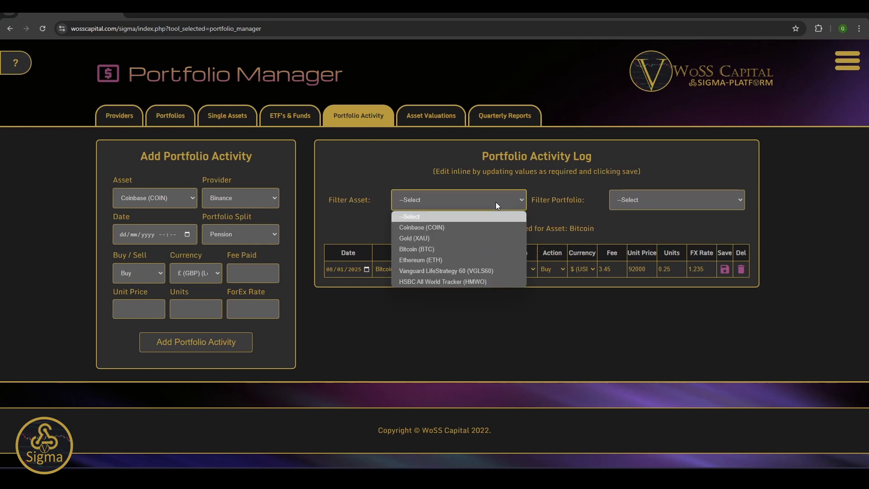
click(471, 227)
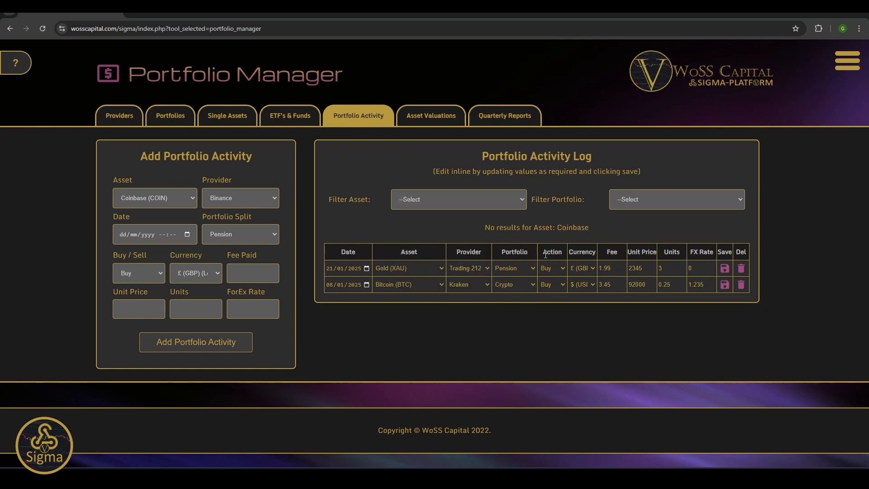
Step: Filter the activity log by portfolio, trying Pension, Crypto and ISA in turn
click(700, 202)
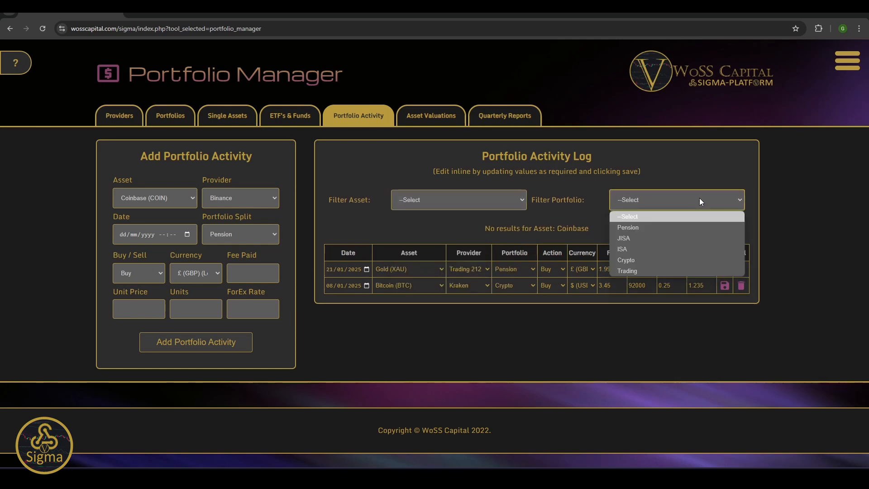
click(676, 226)
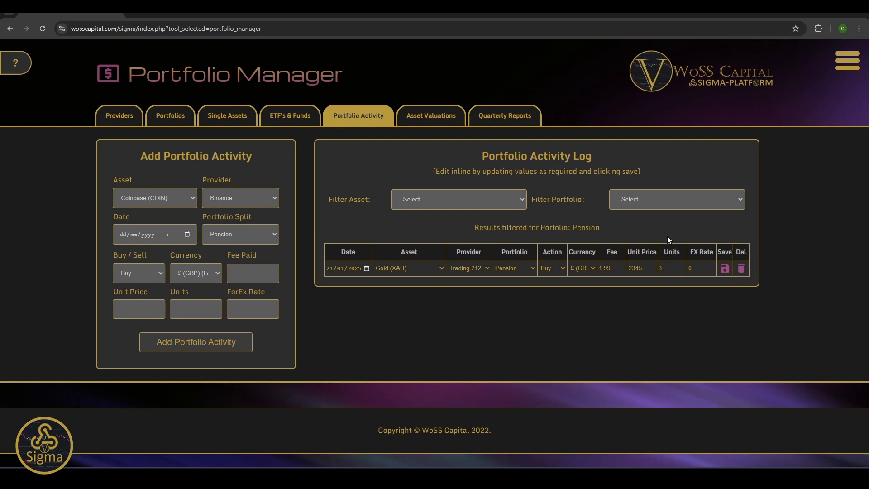
click(678, 198)
click(661, 261)
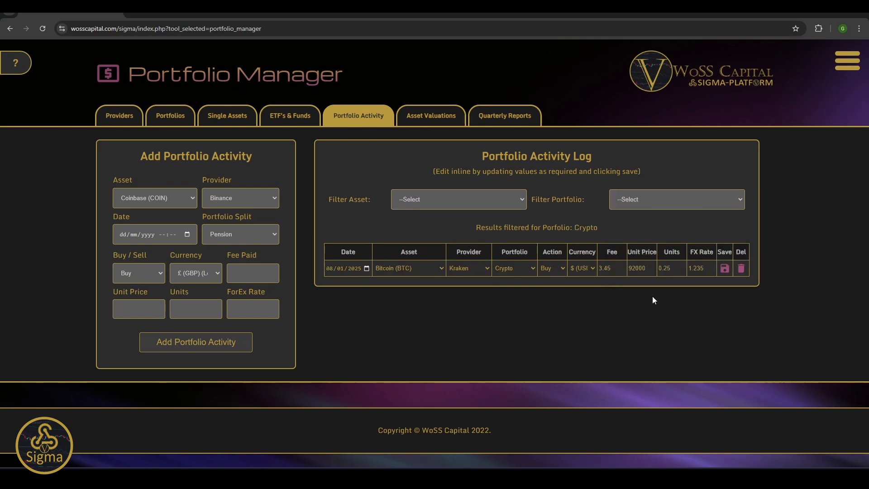
click(656, 201)
click(645, 251)
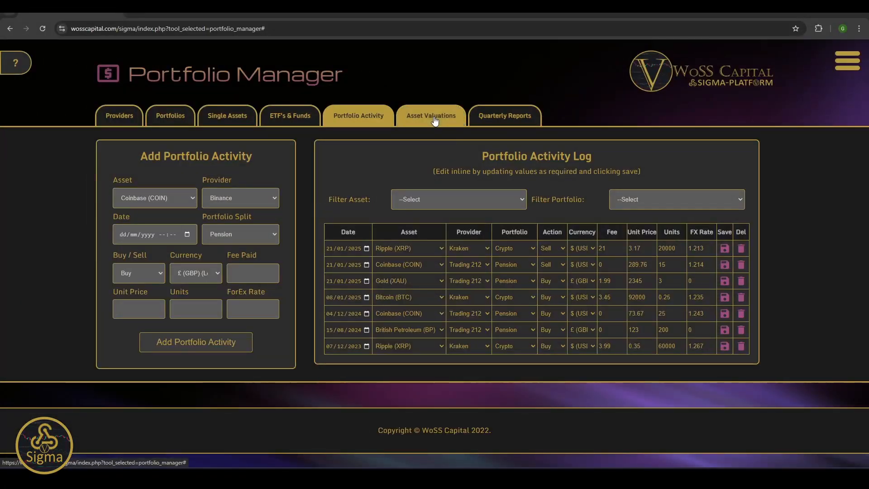
Step: Add an asset valuation for Bitcoin (BTC) in USD with price 104595 and ForEx rate 1.223
click(432, 116)
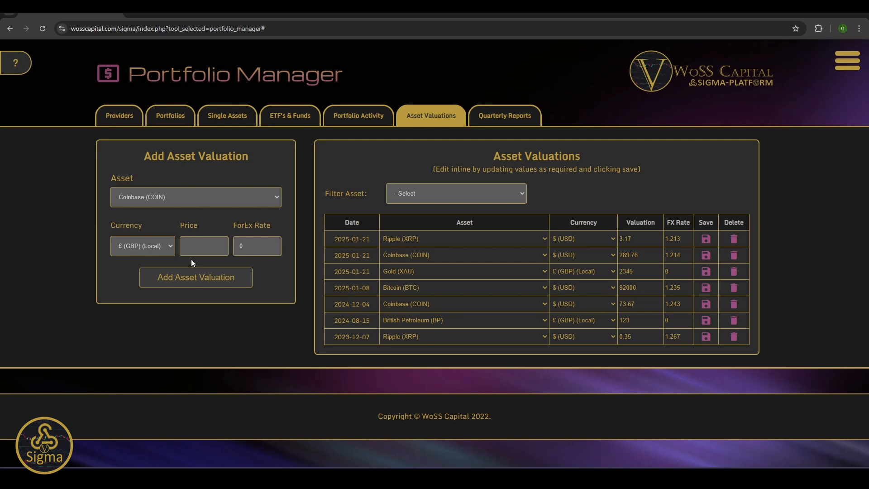
click(211, 200)
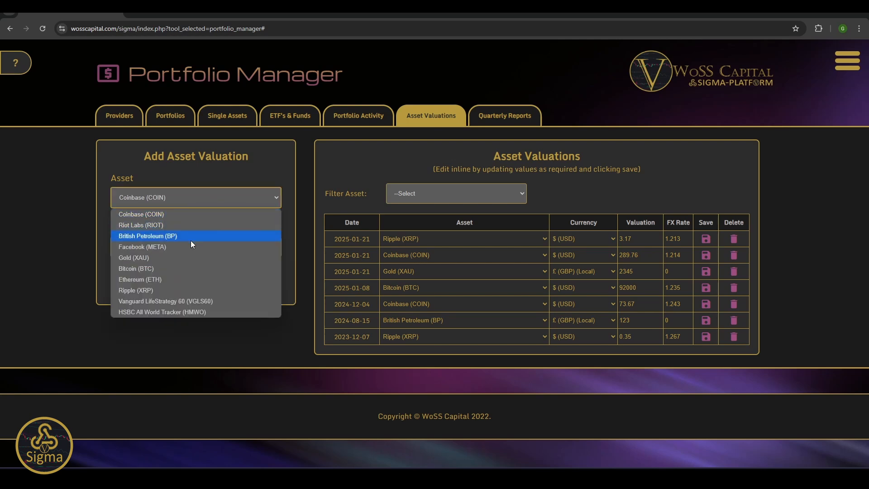
click(184, 269)
click(169, 252)
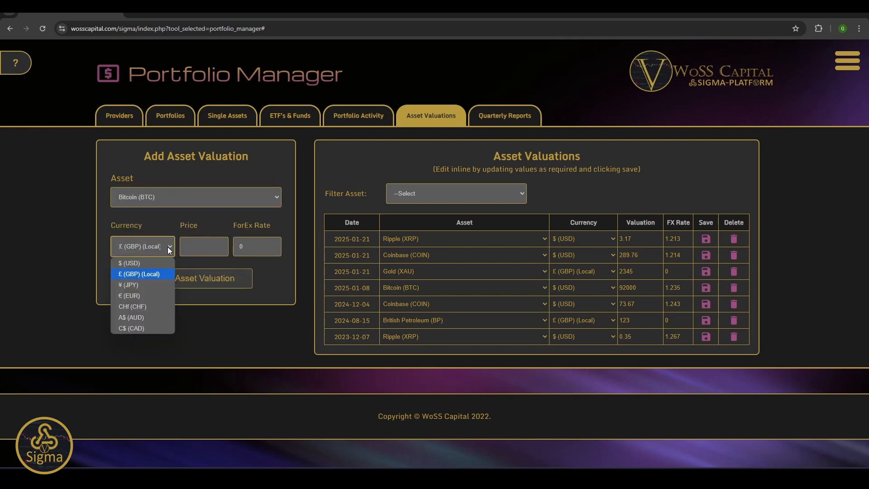
click(156, 267)
click(211, 245)
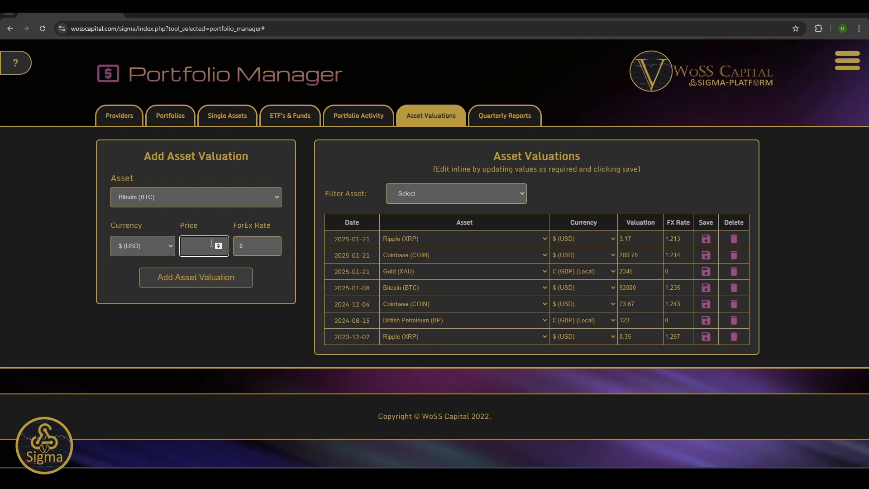
text(104595)
click(250, 249)
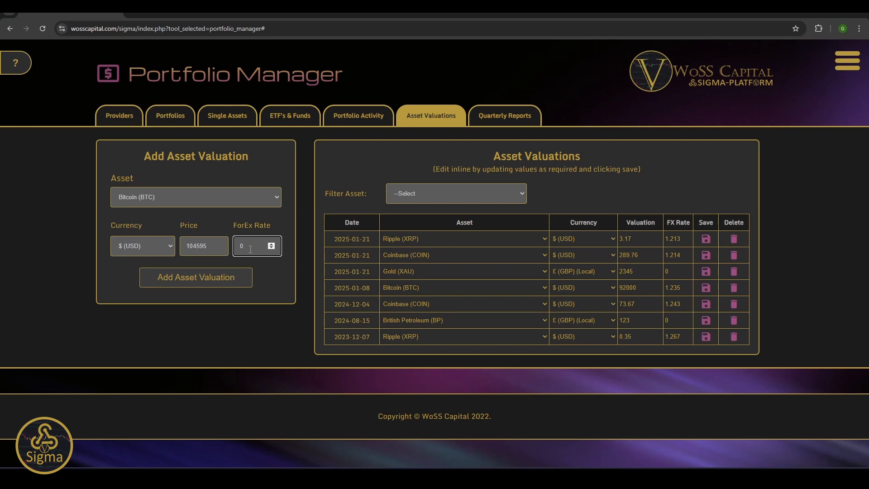
key(BackSpace)
text(1.223)
click(230, 280)
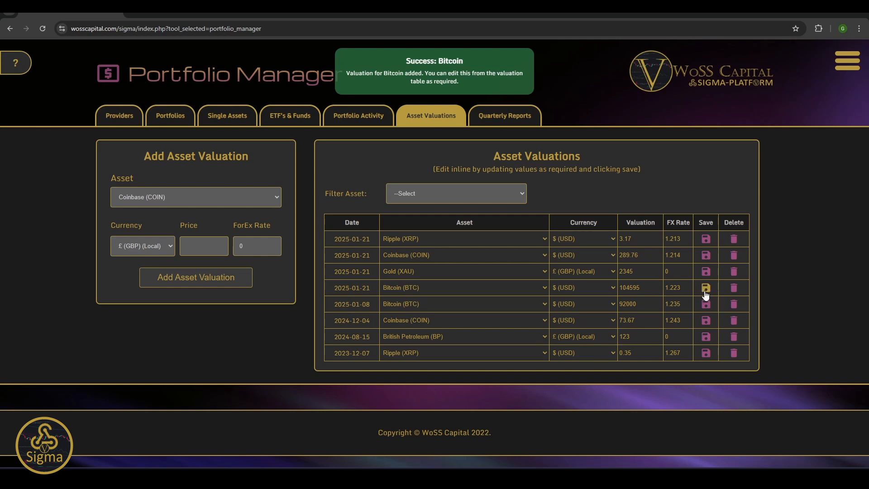
Step: Set the 2025-01-21 Bitcoin valuation to 105674 and save the update
click(643, 290)
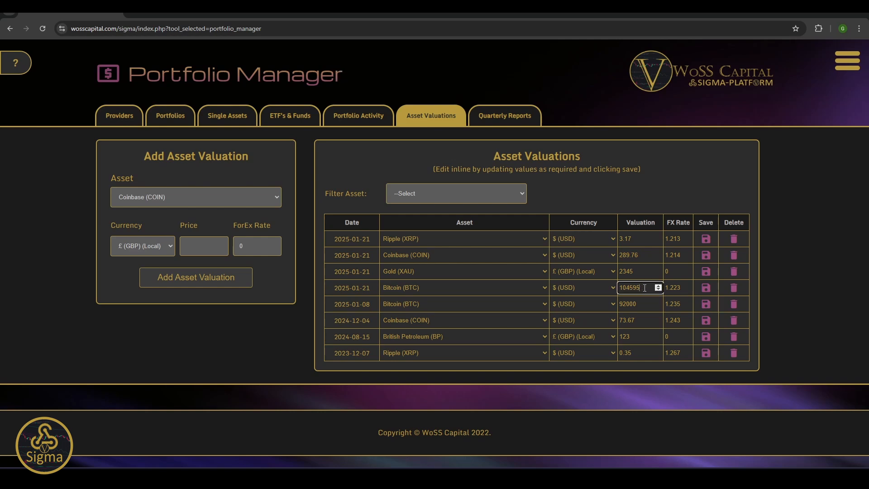
key(shift+Left)
key(shift+Left)
key(shift+Left)
key(shift+Left)
text(5674)
click(706, 287)
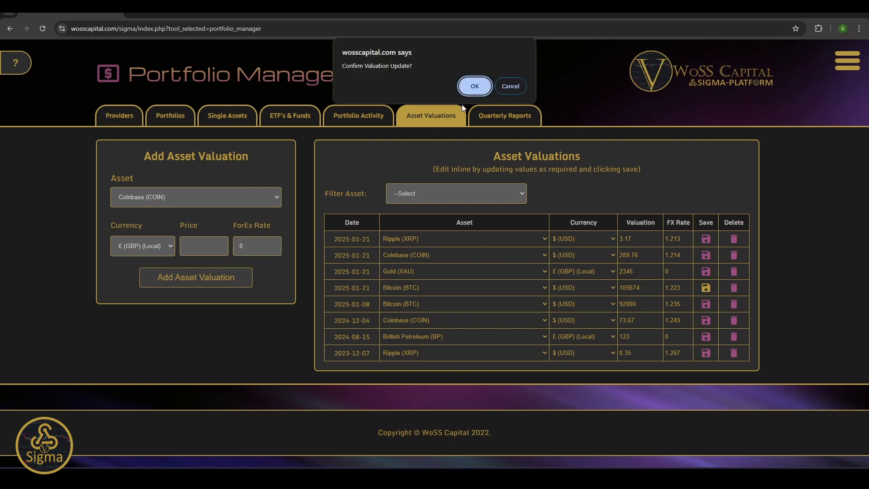
click(472, 90)
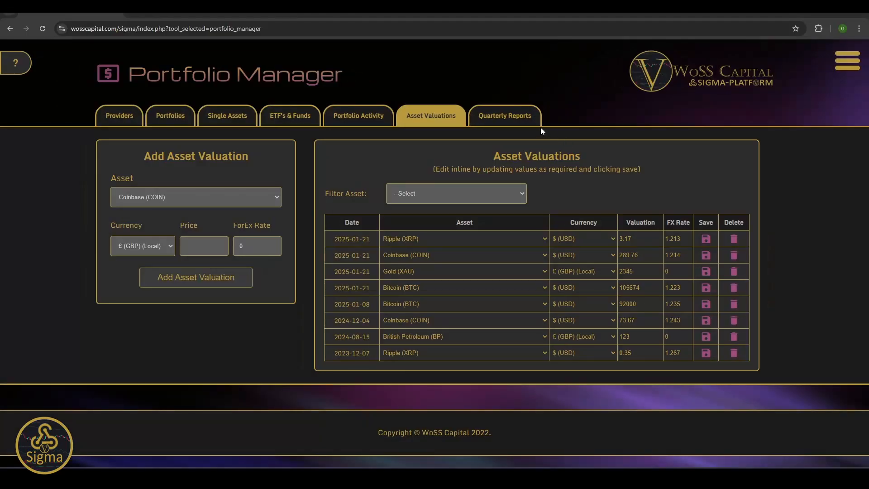
Step: Start a Q4 2024 quarterly report for the Pension portfolio in GBP with a quarter start valuation of 65000
click(505, 119)
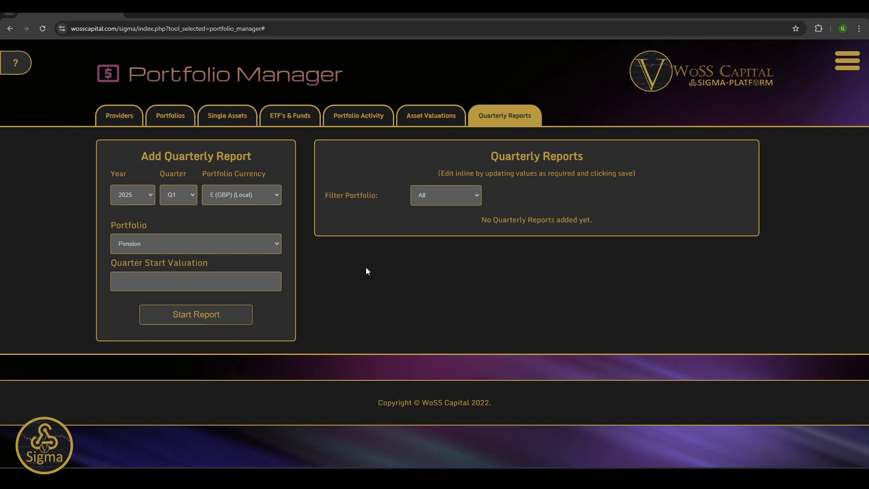
click(151, 194)
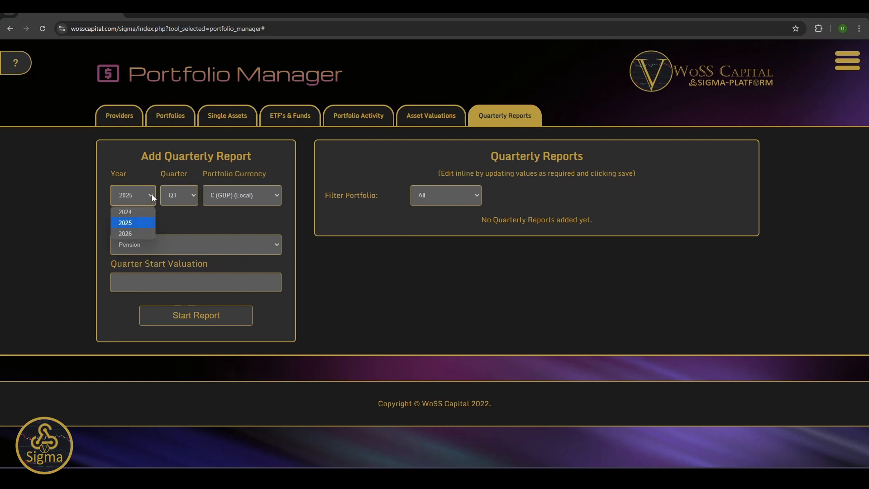
click(145, 211)
click(194, 198)
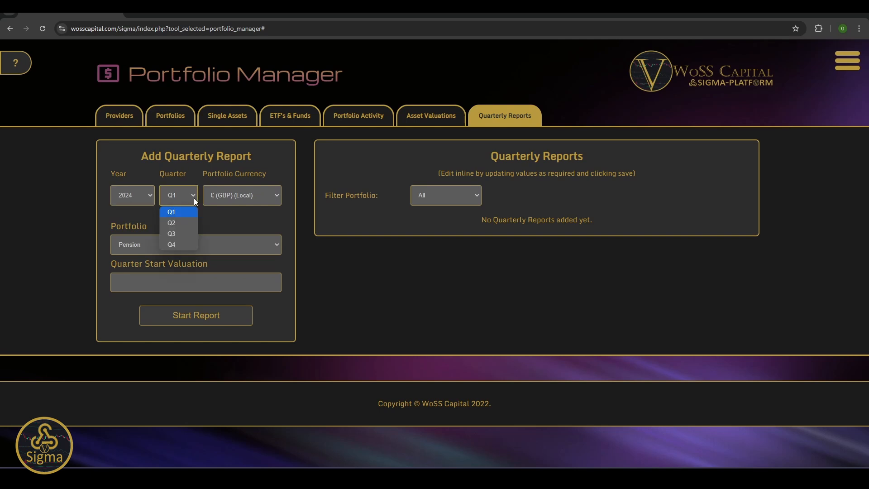
click(180, 240)
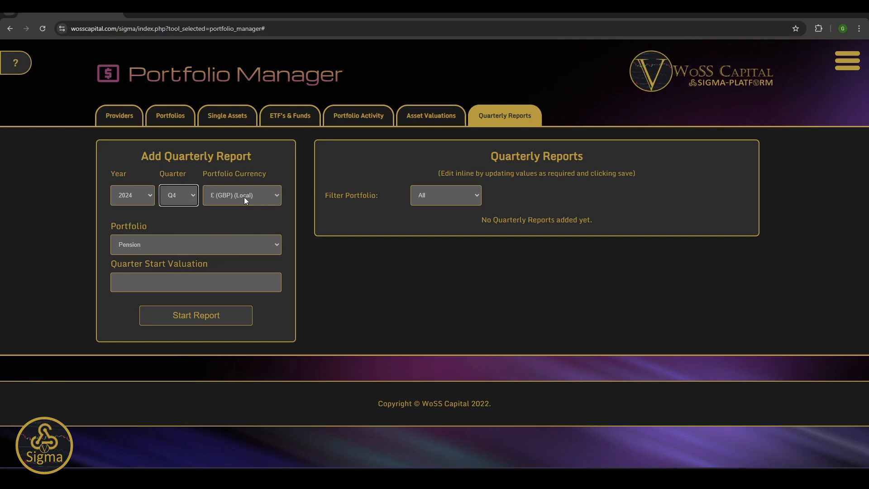
click(252, 250)
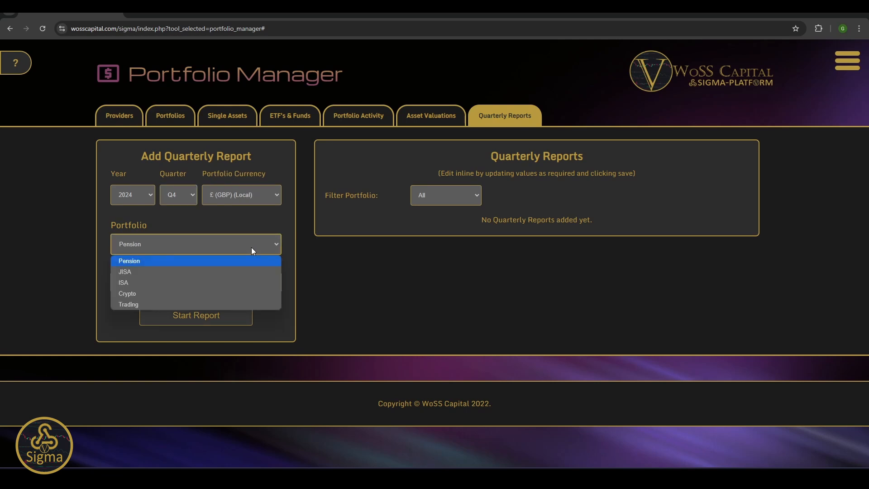
click(200, 262)
click(225, 285)
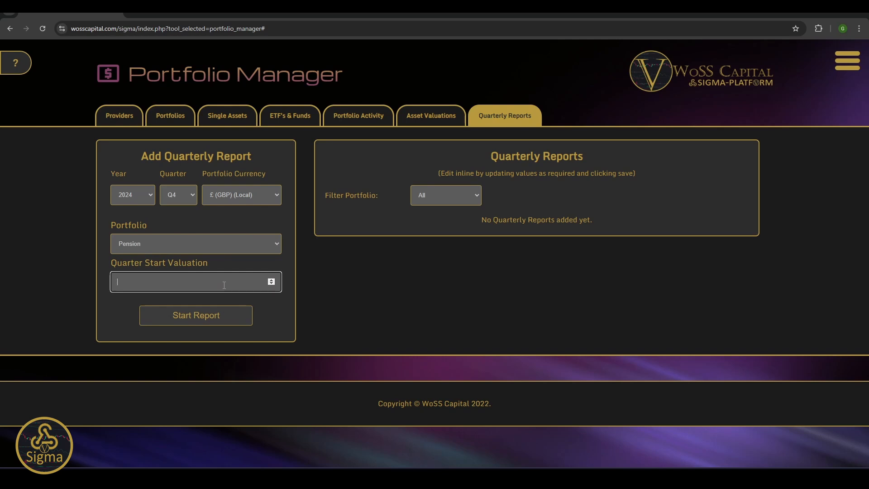
text(65000)
click(206, 316)
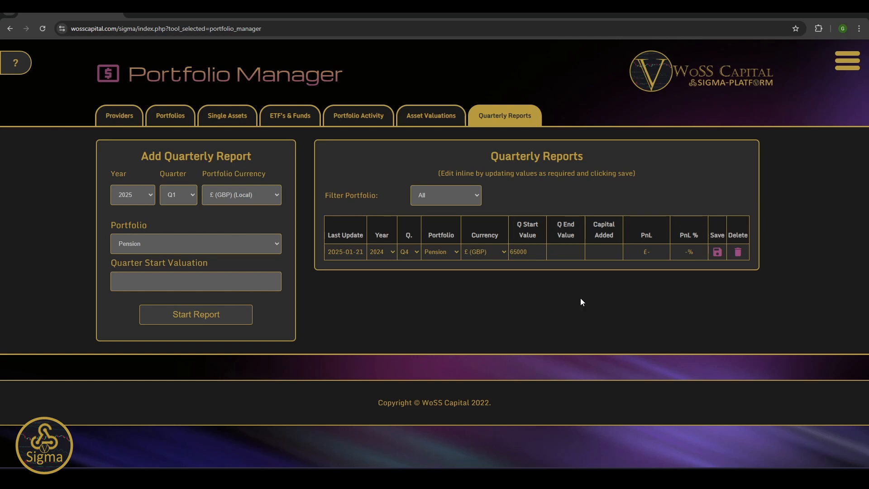
Step: Set the Q4 2024 Pension report's quarter end value to 78000 and capital added to 10000, and save the update
click(564, 253)
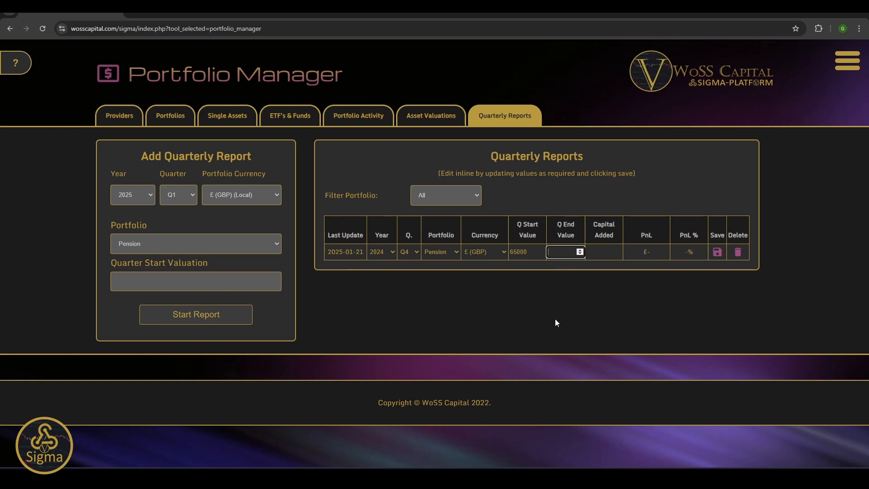
text(78000)
key(Tab)
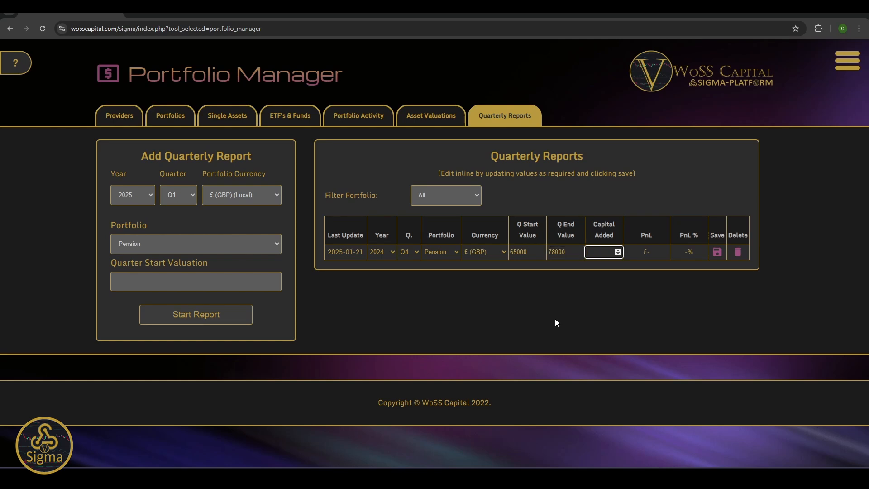
text(10000)
click(717, 252)
click(477, 82)
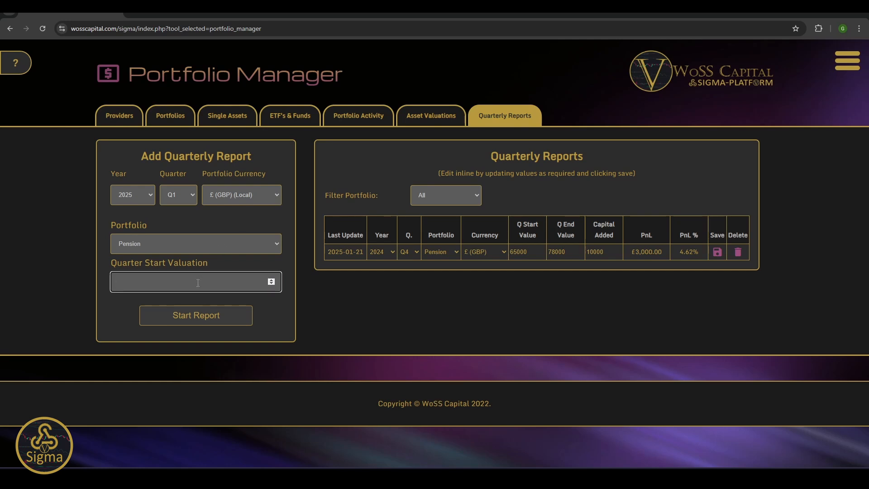
Step: Start Pension quarterly reports for Q1 2025 with start valuation 78000 and for Q3 2024 with start valuation 45000
text(78000)
click(199, 318)
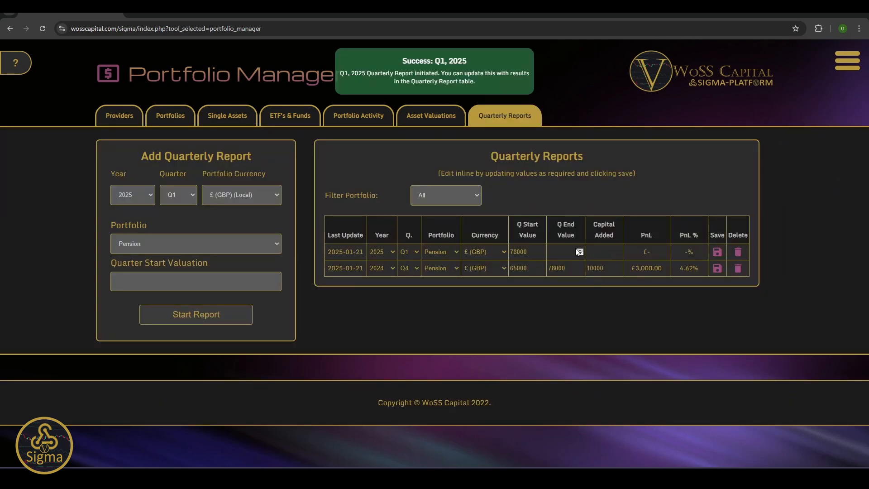
click(151, 197)
click(132, 217)
click(191, 197)
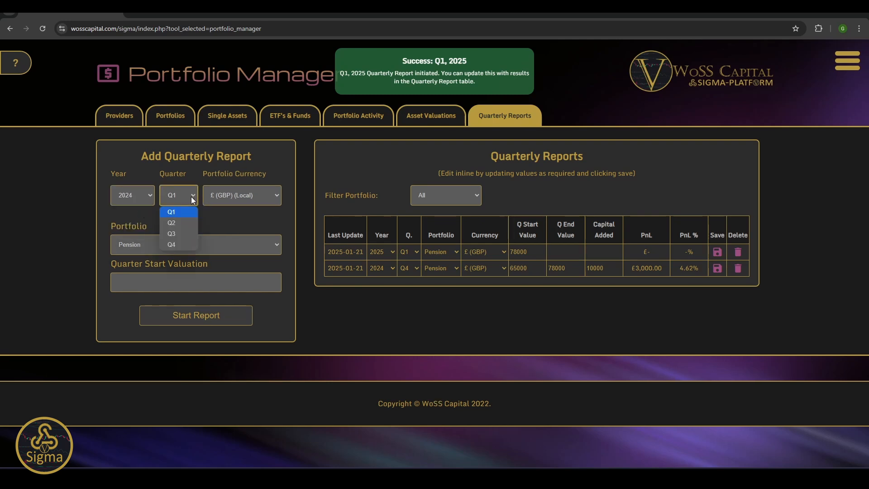
click(184, 231)
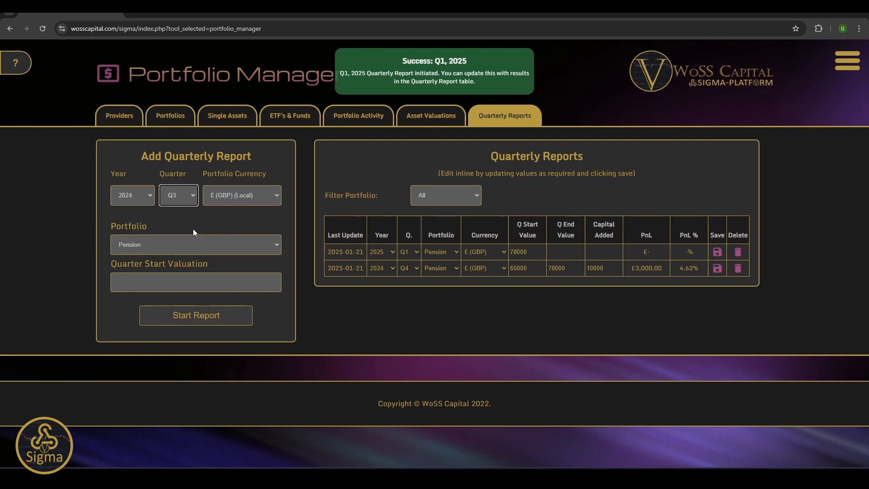
click(203, 279)
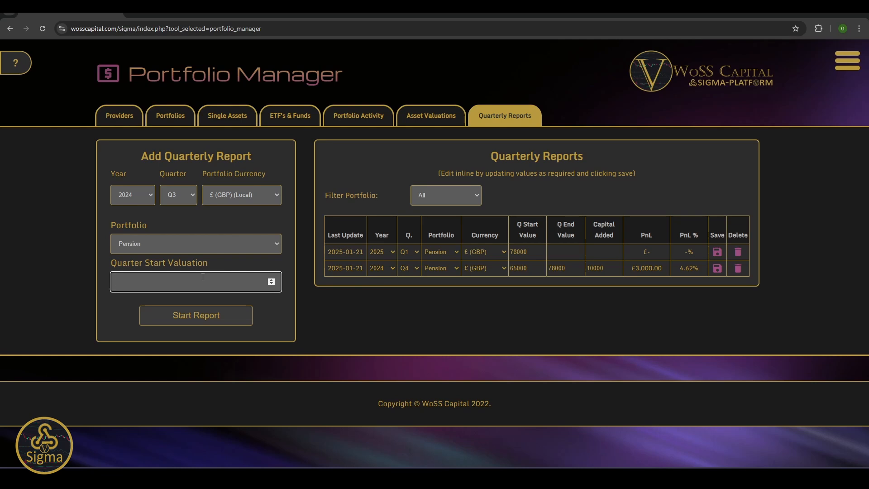
text(45000)
click(204, 315)
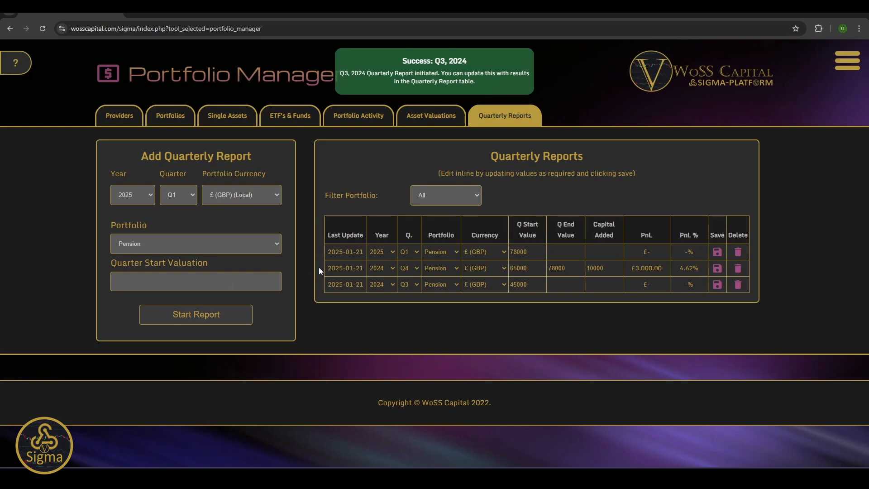
Step: Set the Q1 2025 Pension report's quarter end value to 65000 and capital added to 2000, and save the update
click(570, 252)
text(65000)
click(600, 253)
text(2000)
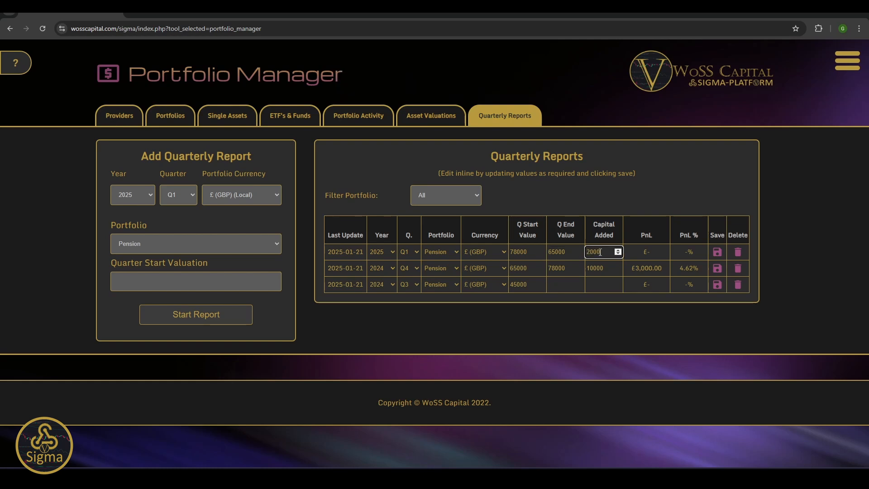
click(715, 252)
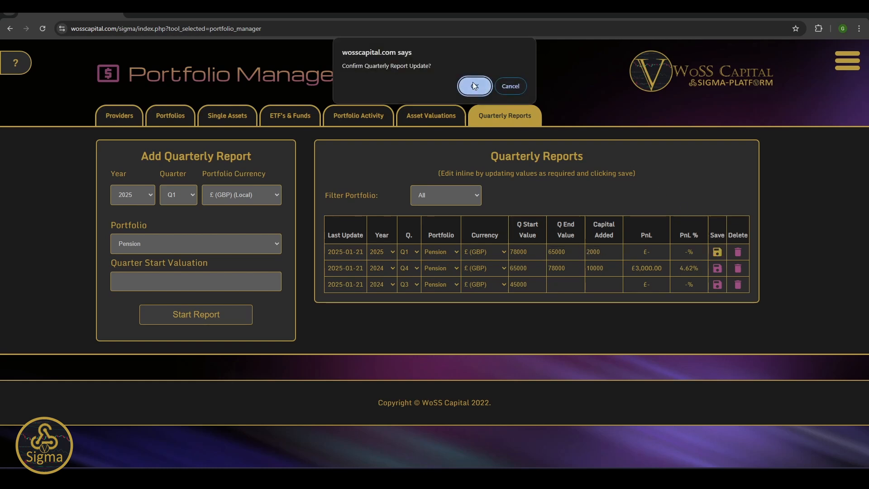
click(472, 85)
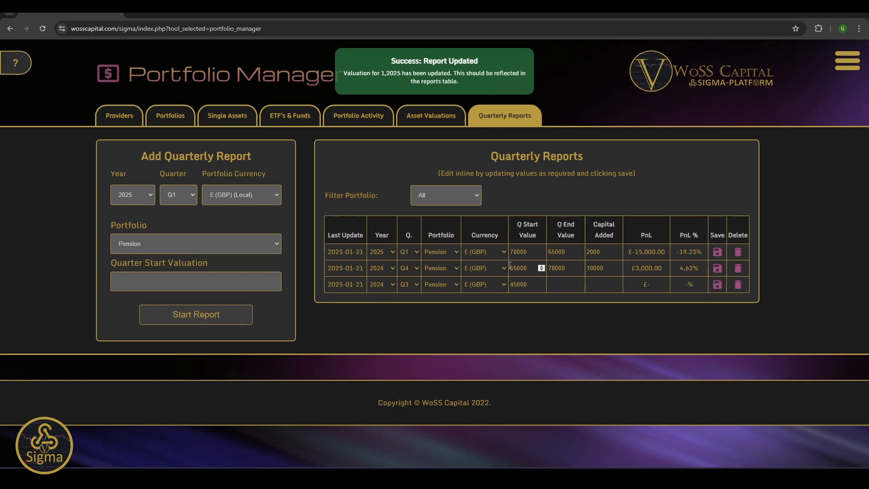
Step: Set the Q1 2025 Pension report's quarter start value to 48000 and save the update
click(531, 252)
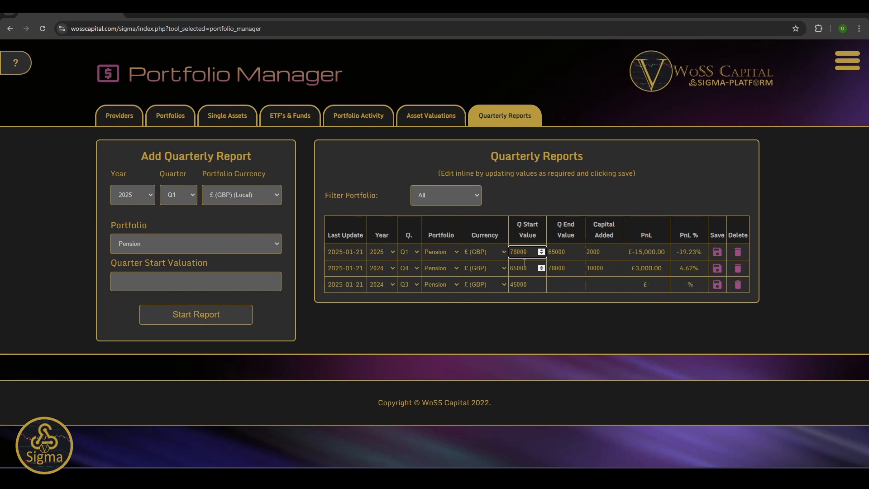
key(BackSpace)
key(BackSpace)
key(BackSpace)
key(BackSpace)
key(BackSpace)
text(48000)
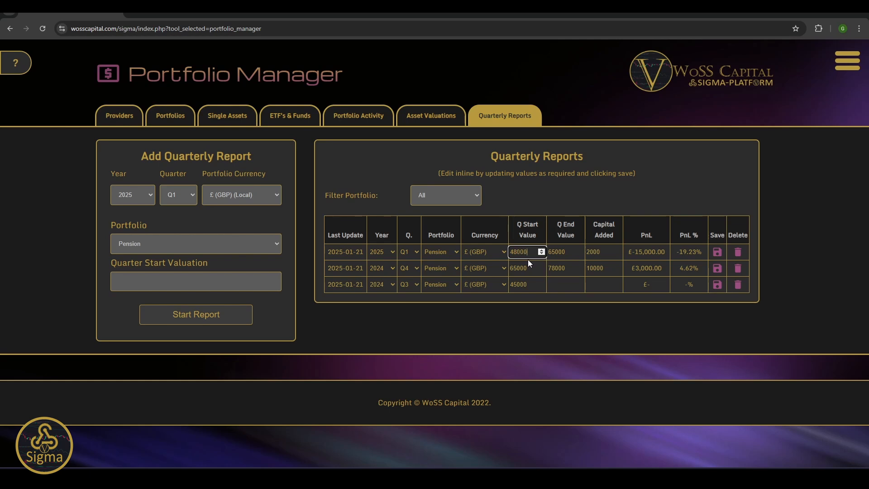
click(718, 252)
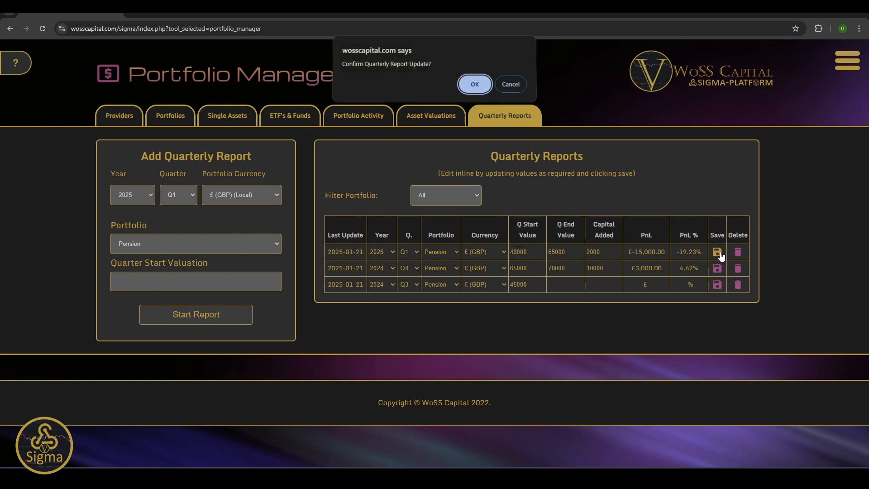
click(475, 86)
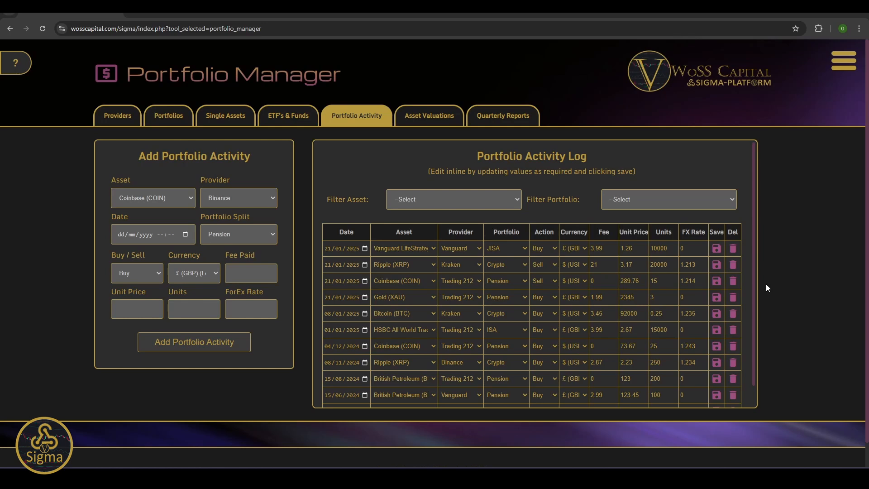
Step: Check the activity log and the quarterly reports, and open Portfolio Analytics from the Investment Portfolio tools
drag(755, 258, 749, 232)
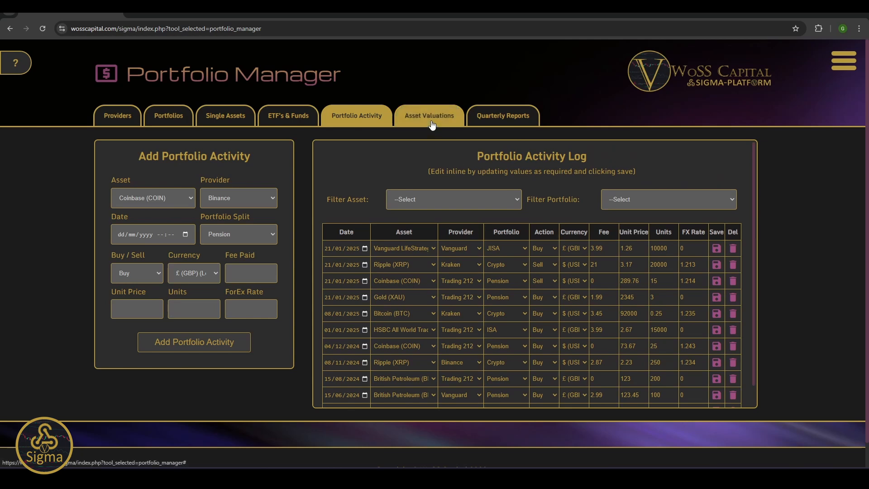
click(501, 123)
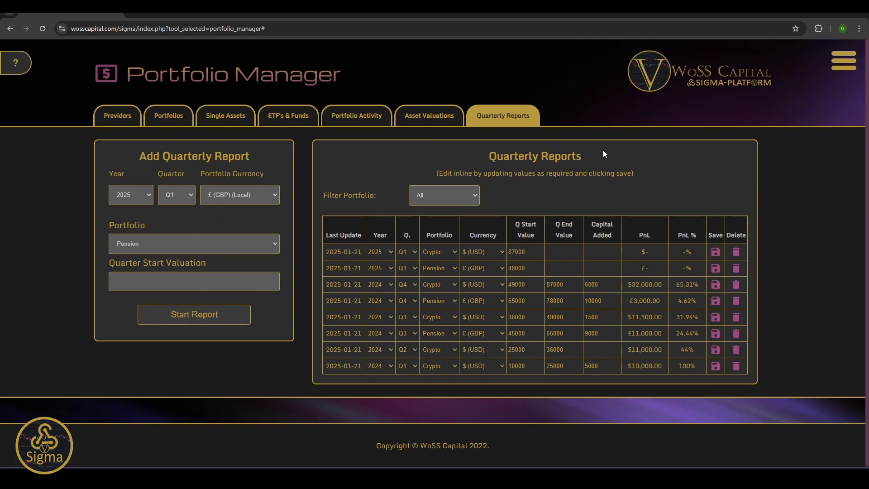
click(853, 73)
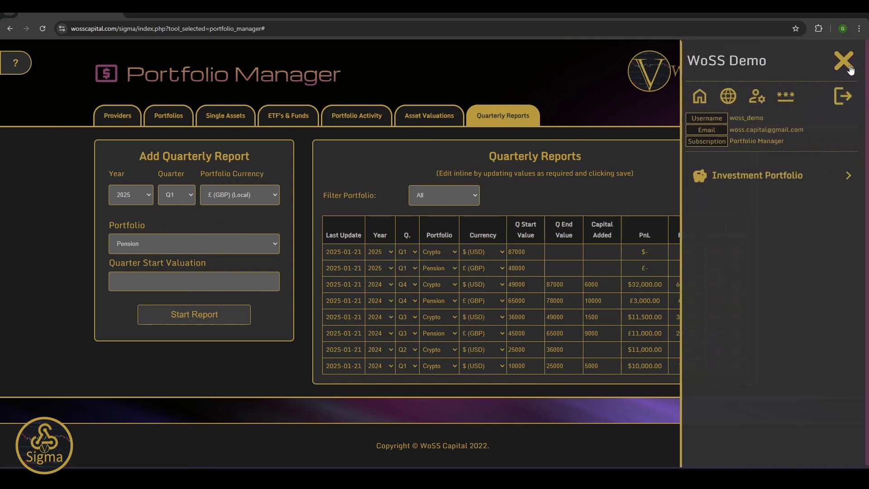
click(794, 184)
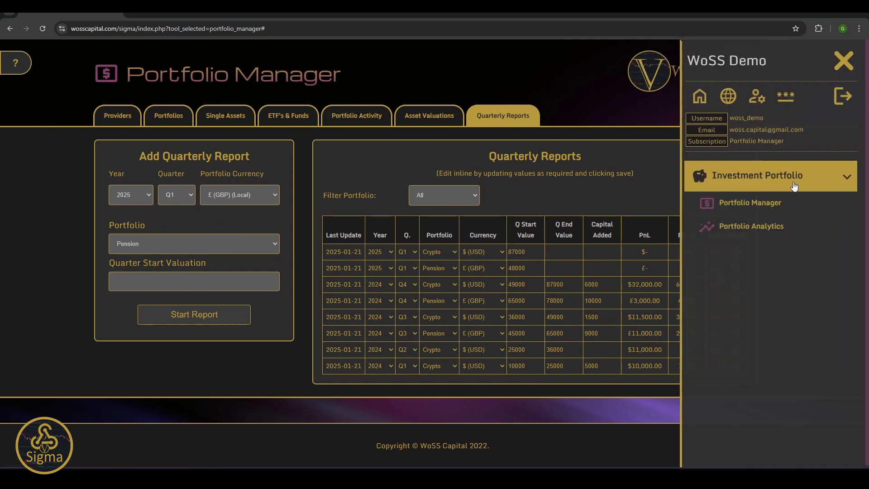
click(766, 230)
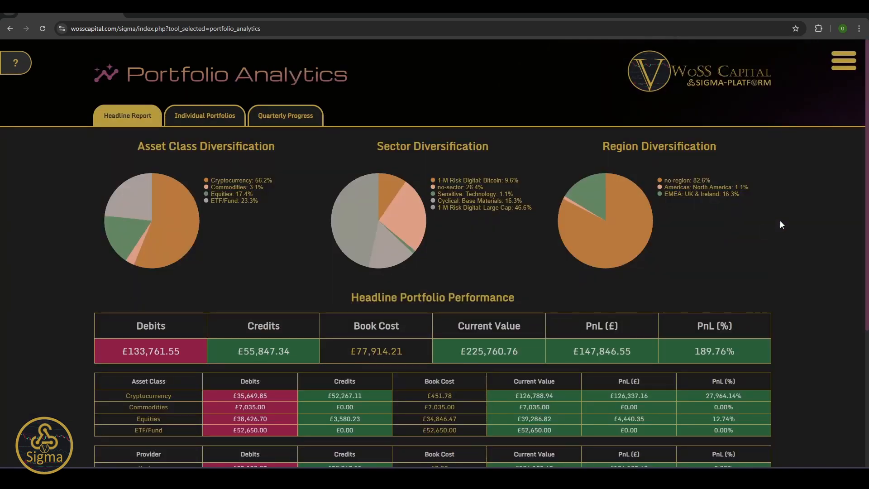
Step: Examine the asset class, sector and region diversification charts in the headline report
scroll(867, 157, down, 1)
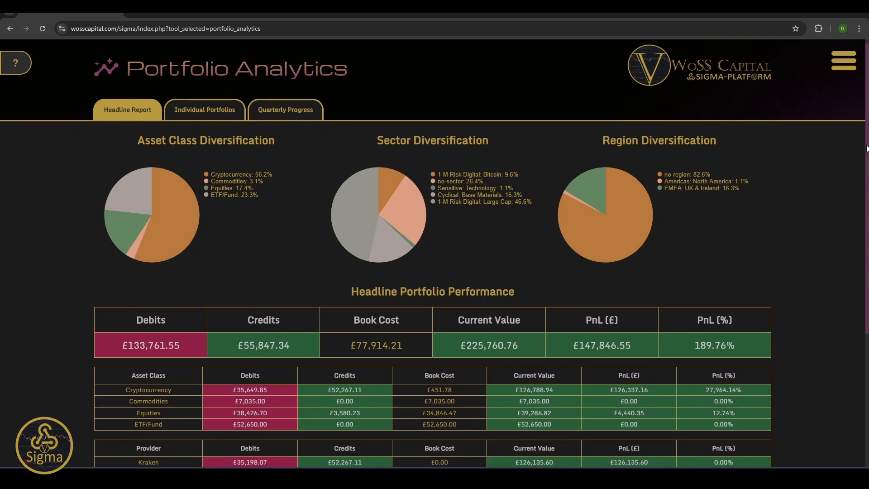
drag(867, 158, 867, 165)
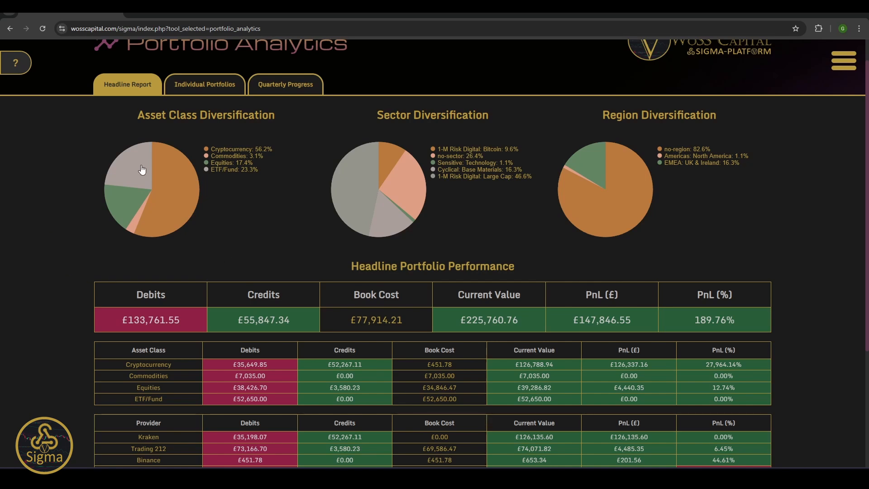
mouse_move(121, 174)
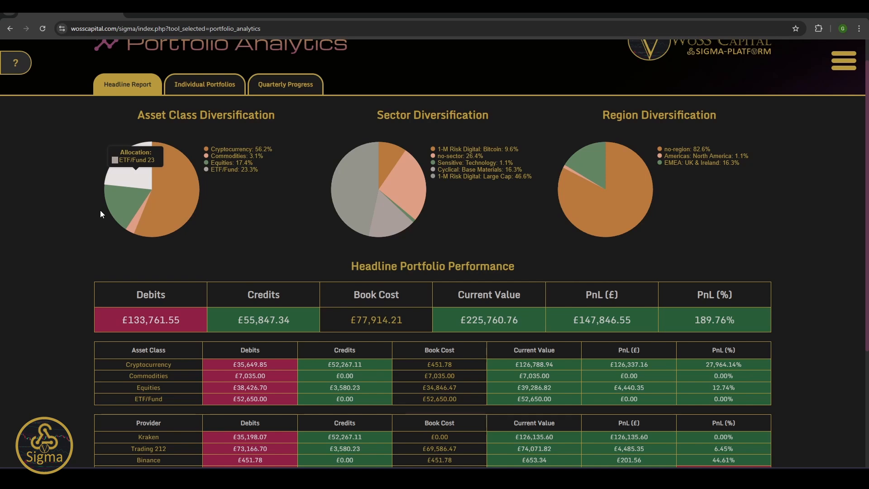
mouse_move(121, 200)
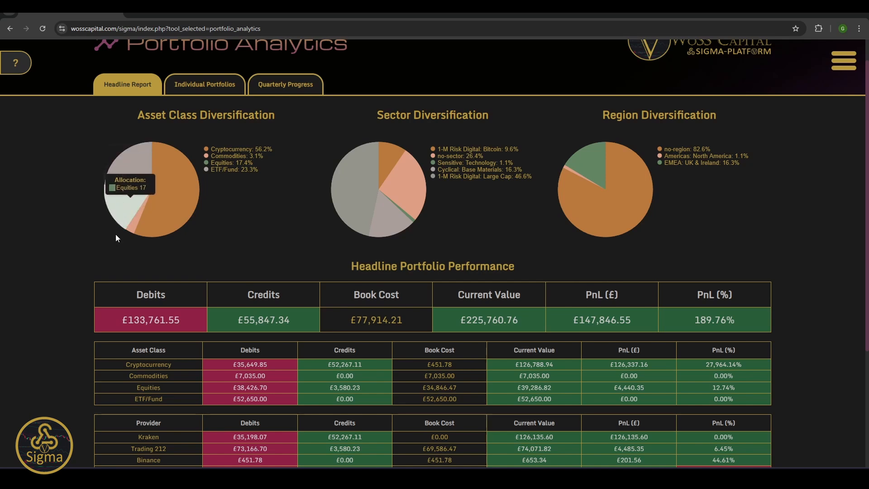
mouse_move(132, 226)
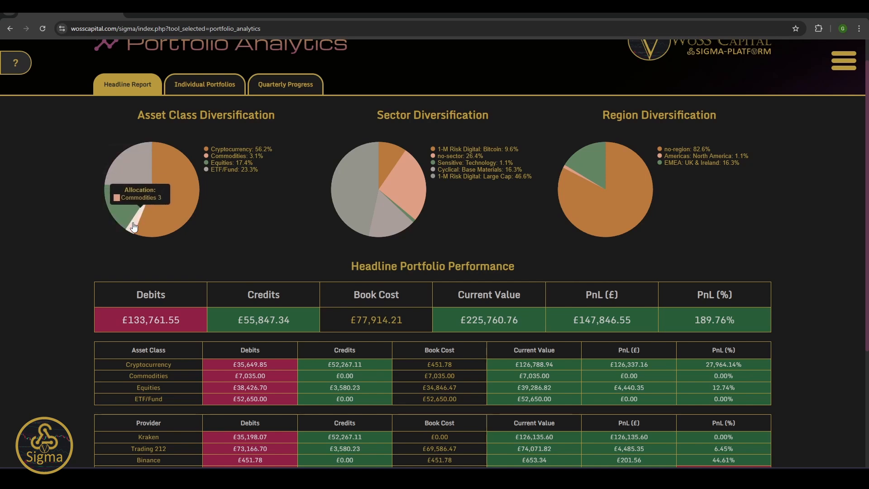
mouse_move(157, 234)
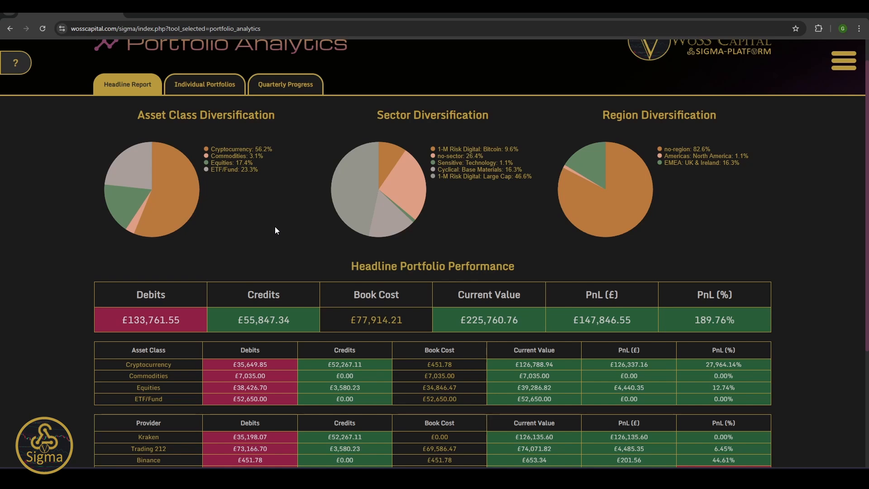
mouse_move(347, 177)
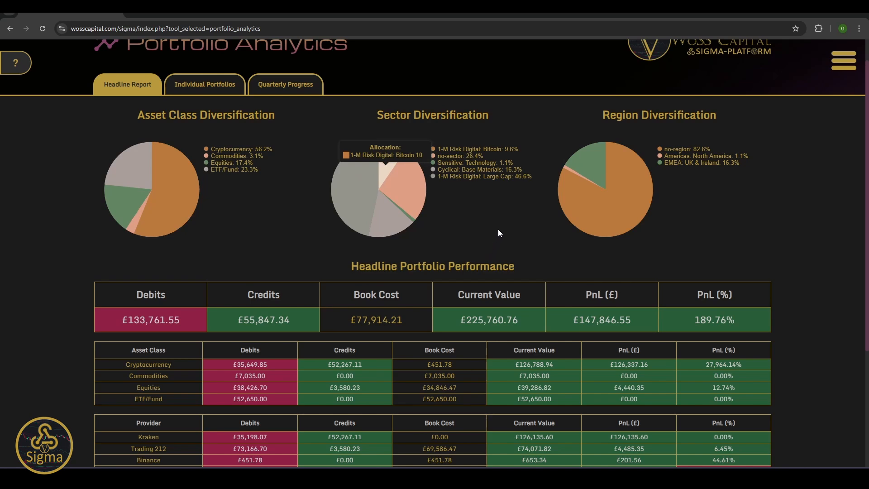
mouse_move(569, 181)
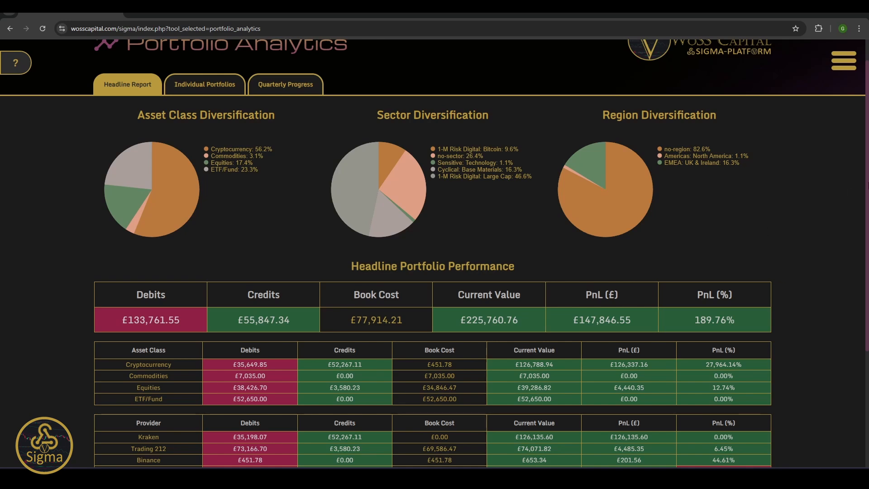
Step: Check the headline performance tables, and review the Pension portfolio's diversification, holdings and transactions in the individual portfolio report
scroll(849, 221, down, 3)
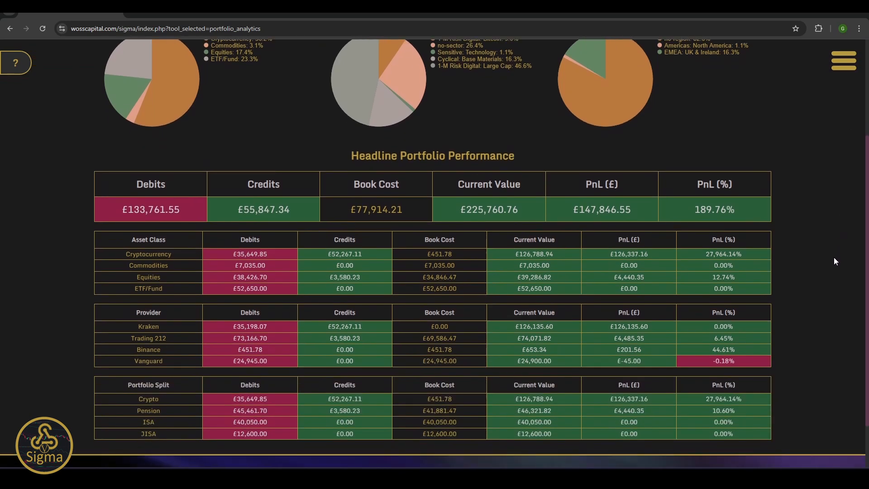
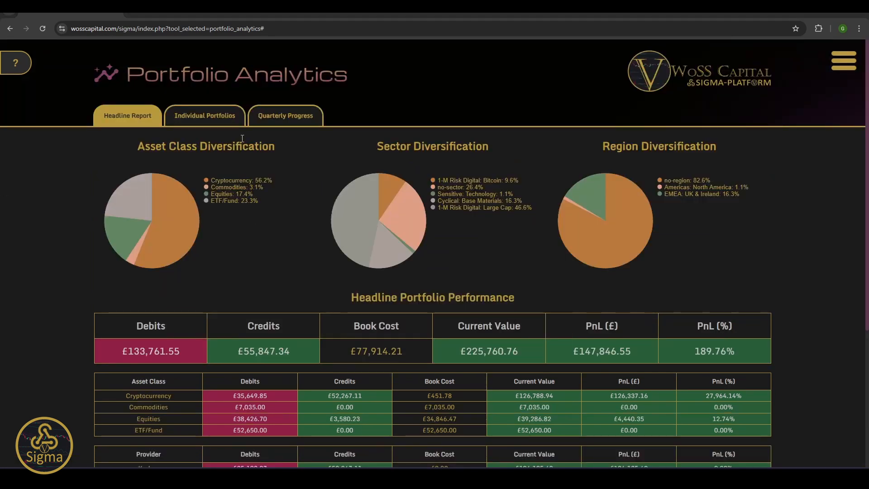
click(220, 121)
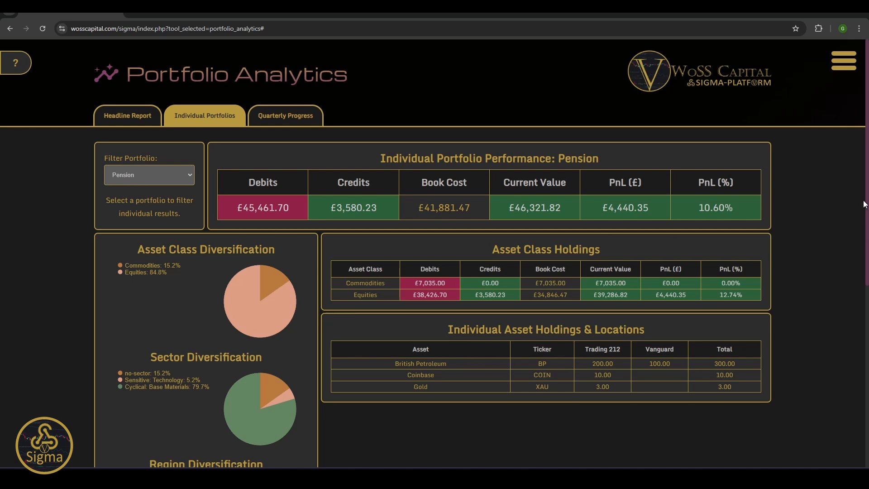
scroll(867, 177, down, 3)
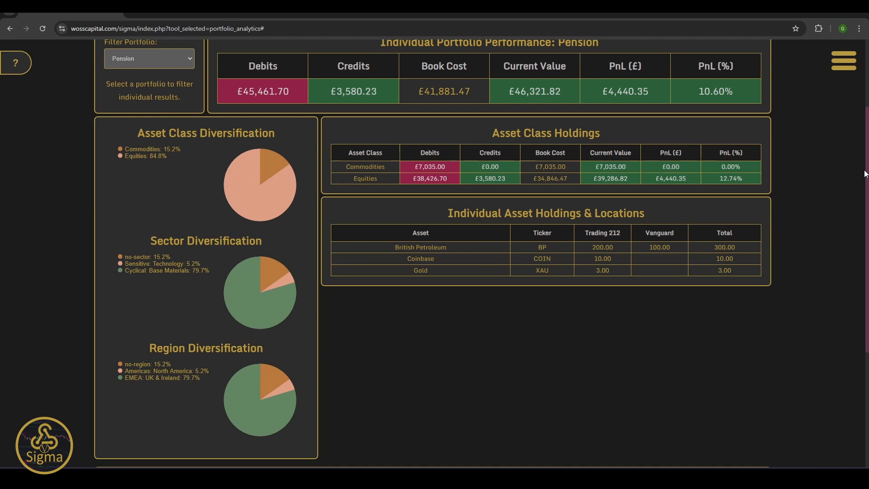
scroll(864, 154, up, 2)
scroll(864, 153, up, 2)
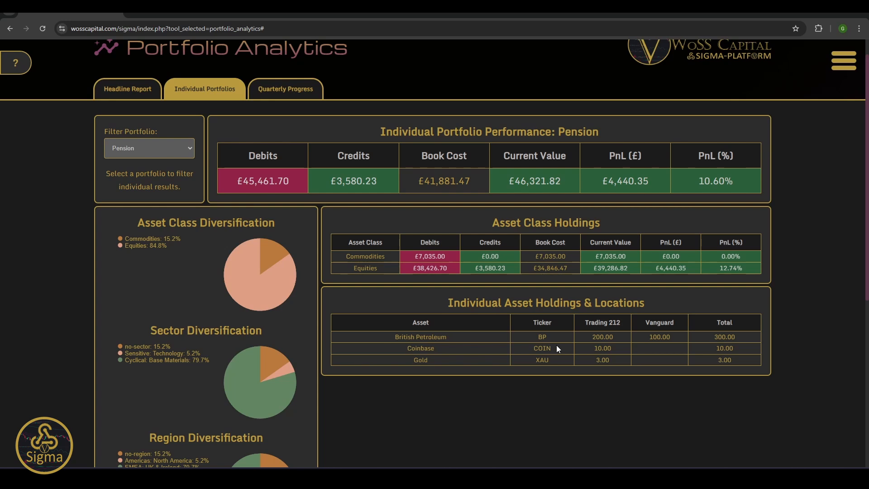
scroll(868, 240, down, 5)
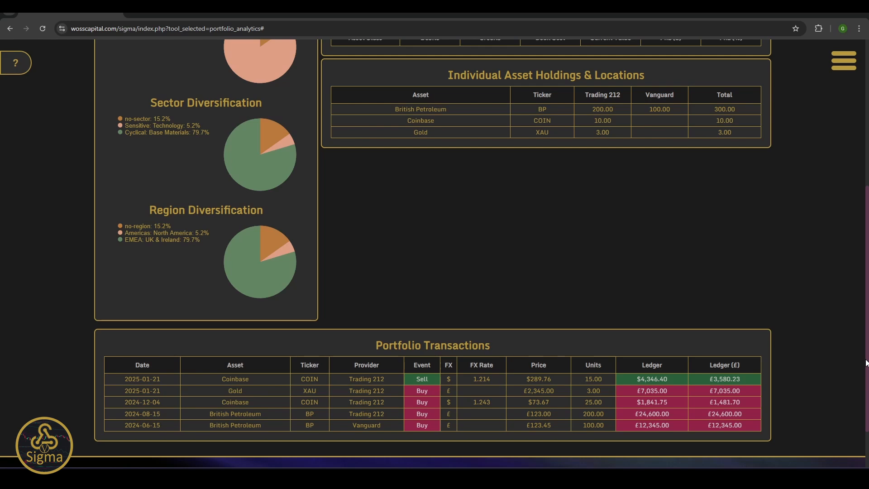
drag(866, 360, 862, 367)
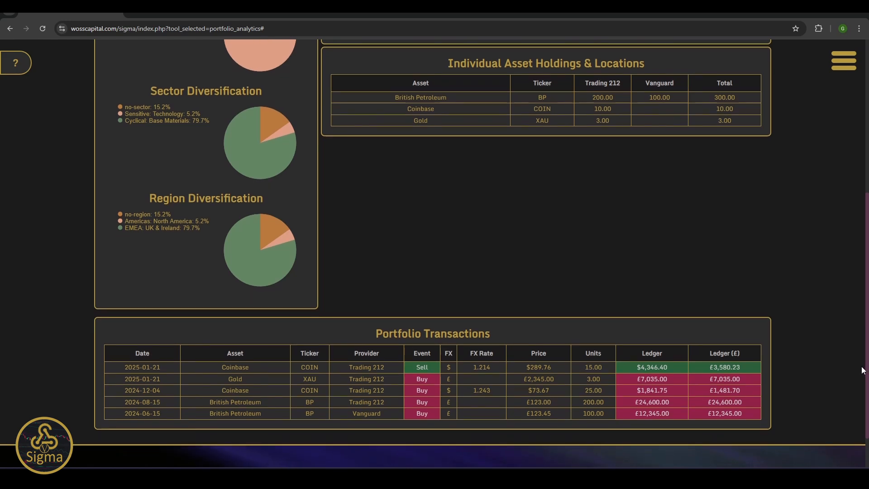
scroll(316, 190, up, 6)
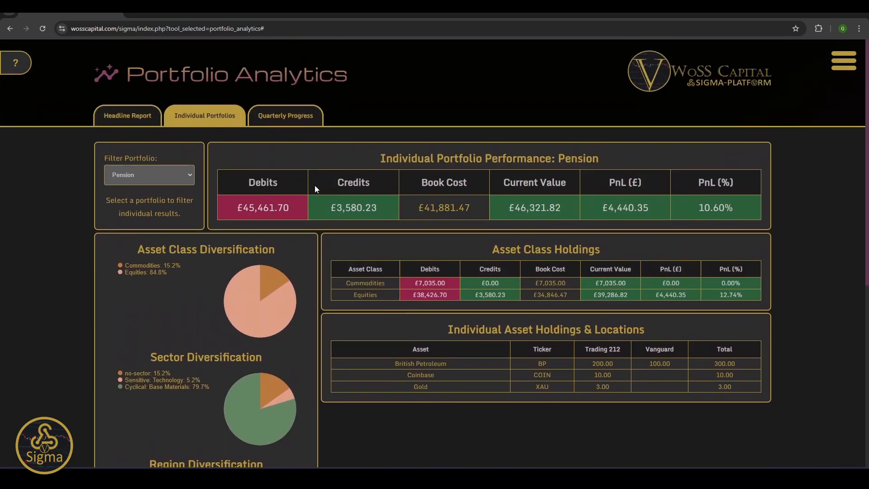
Step: Filter the individual portfolio report by JISA and by ISA to view each portfolio's performance
click(169, 174)
click(153, 206)
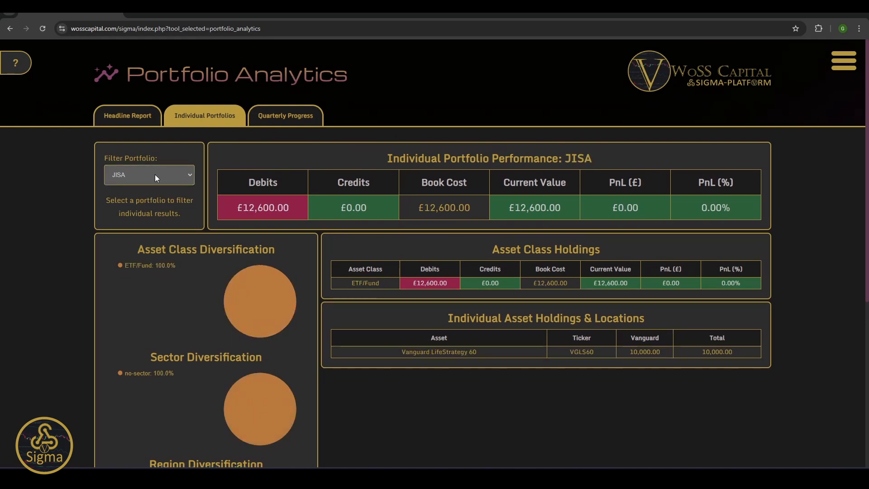
click(154, 175)
click(140, 211)
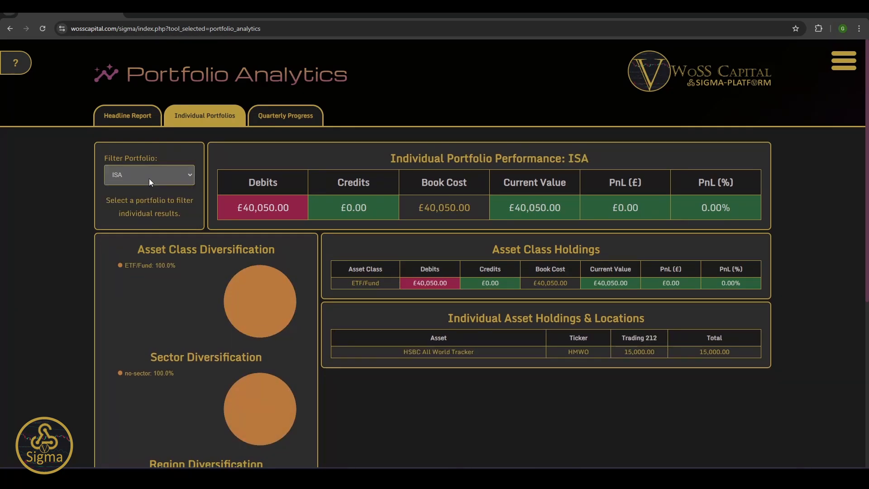
Step: Filter the individual portfolio report by Crypto and examine its performance, diversification charts, asset holdings and transactions
click(150, 181)
click(139, 224)
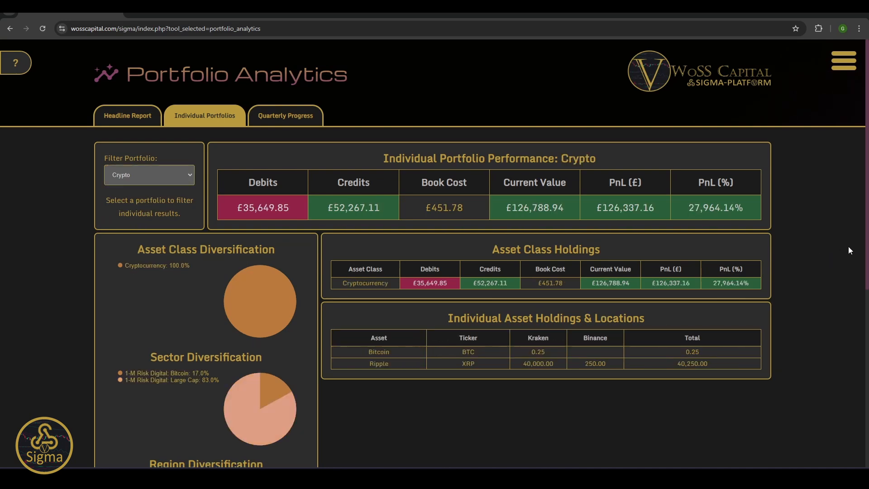
scroll(752, 311, down, 1)
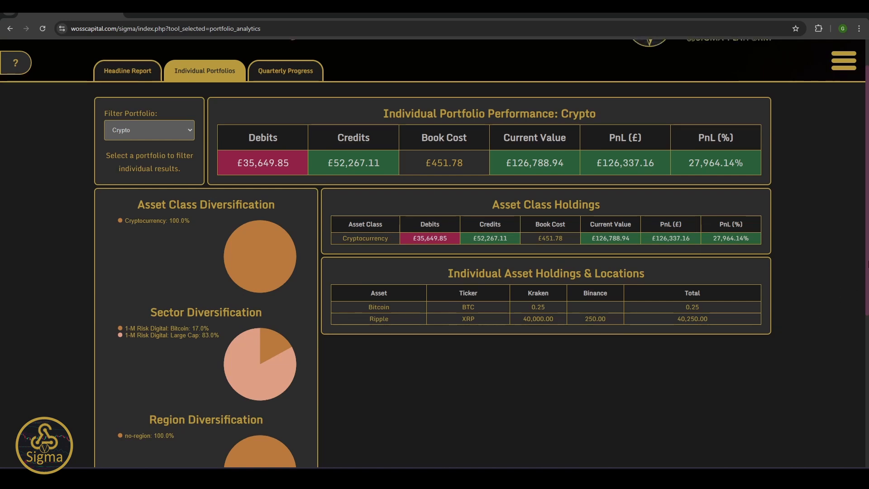
scroll(866, 281, down, 1)
scroll(863, 293, down, 1)
scroll(672, 250, up, 2)
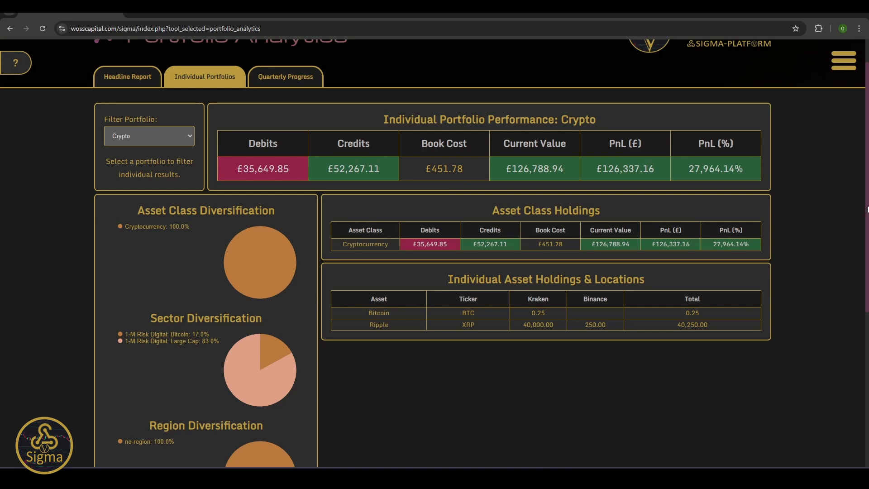
drag(868, 209, 837, 366)
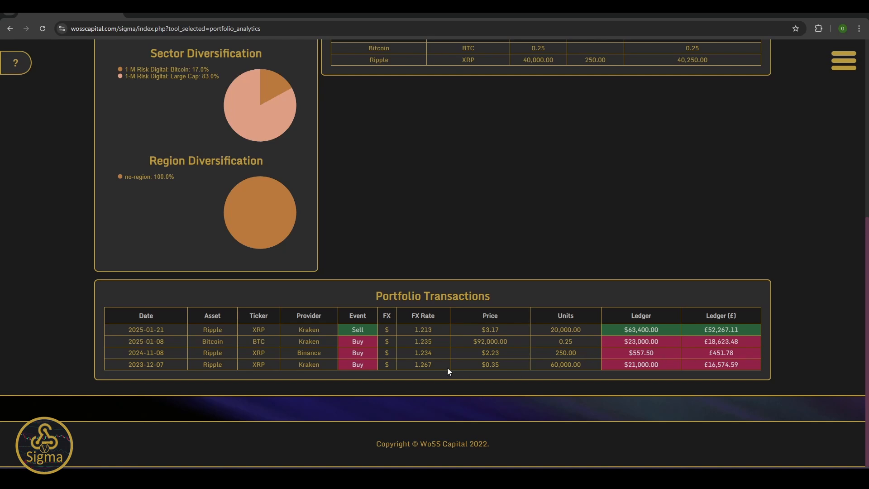
drag(867, 336, 839, 181)
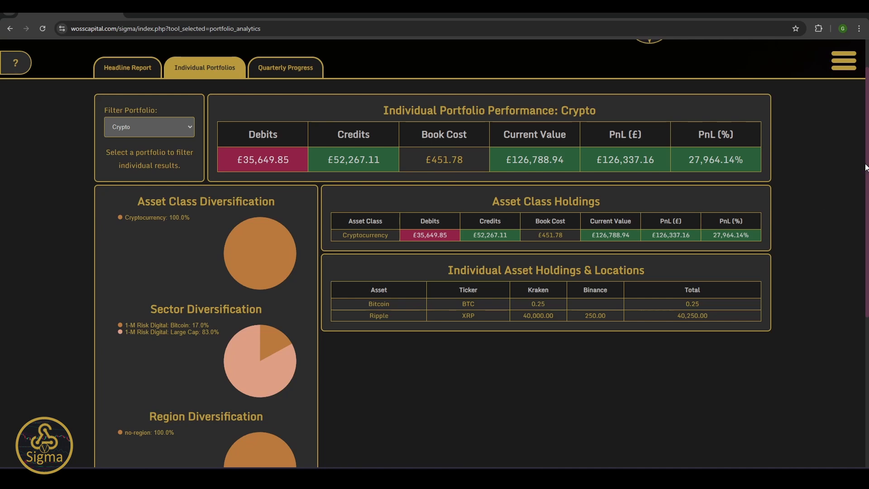
scroll(851, 202, down, 3)
scroll(830, 254, down, 1)
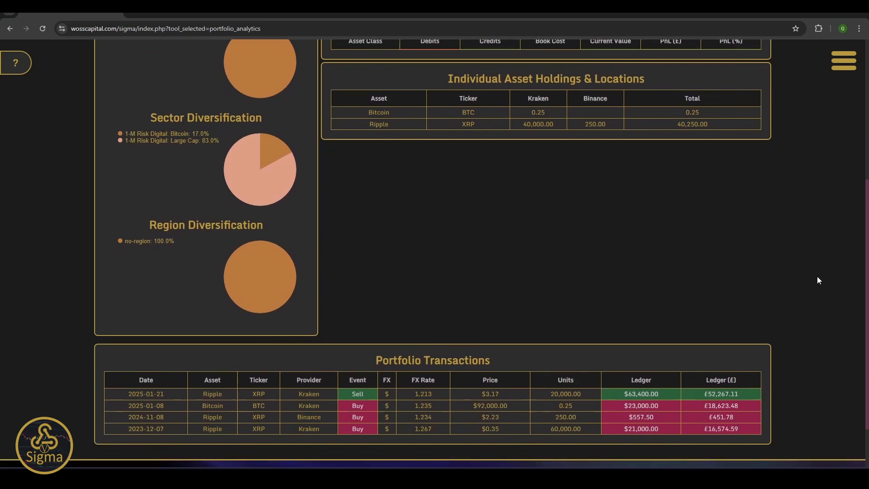
scroll(819, 271, up, 5)
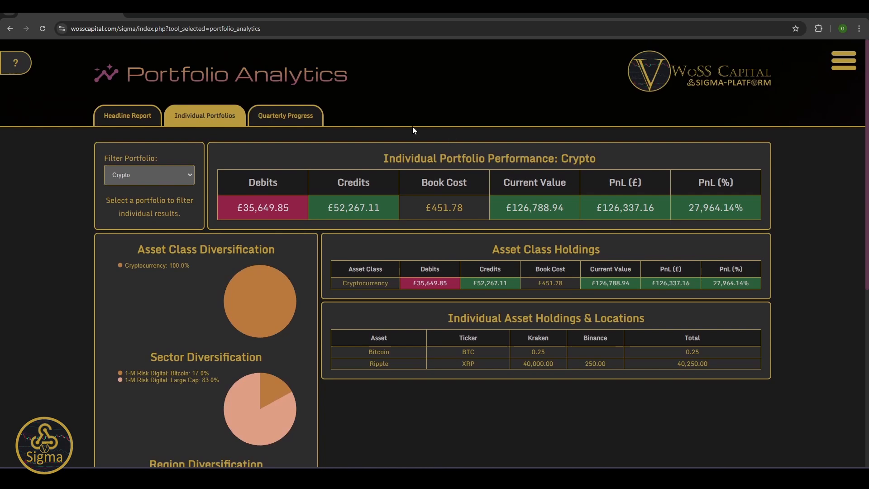
Step: Open the quarterly progress report and inspect the values of the 2024 quarters on the chart for all portfolios
click(285, 116)
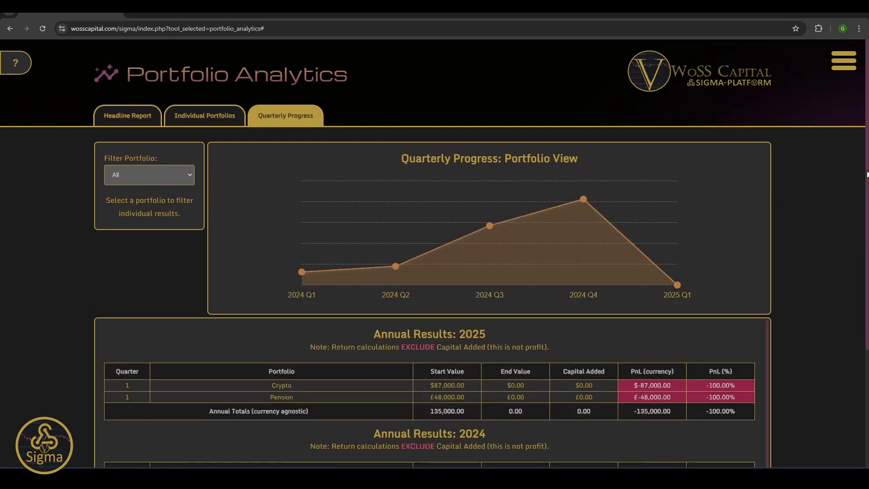
scroll(865, 179, down, 1)
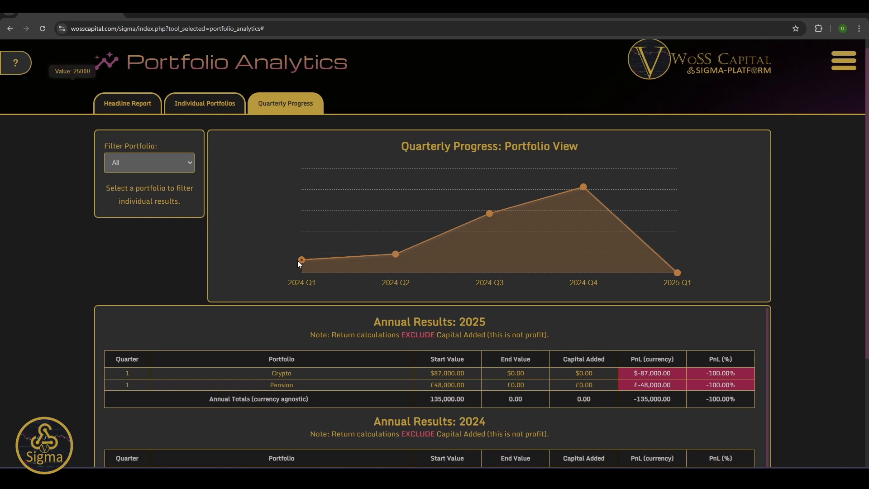
mouse_move(302, 261)
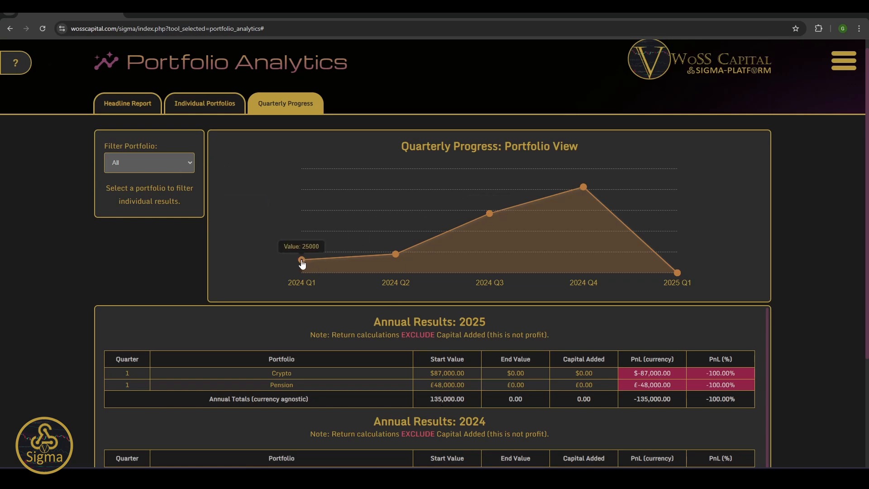
mouse_move(400, 256)
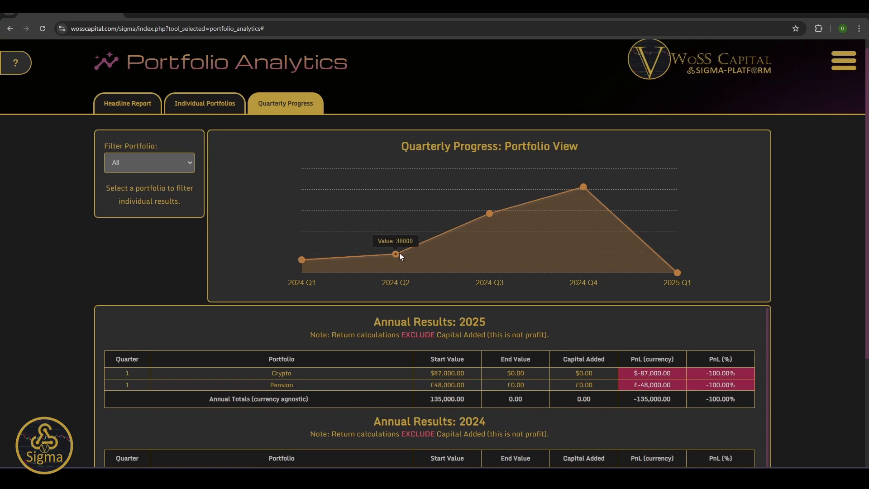
mouse_move(487, 216)
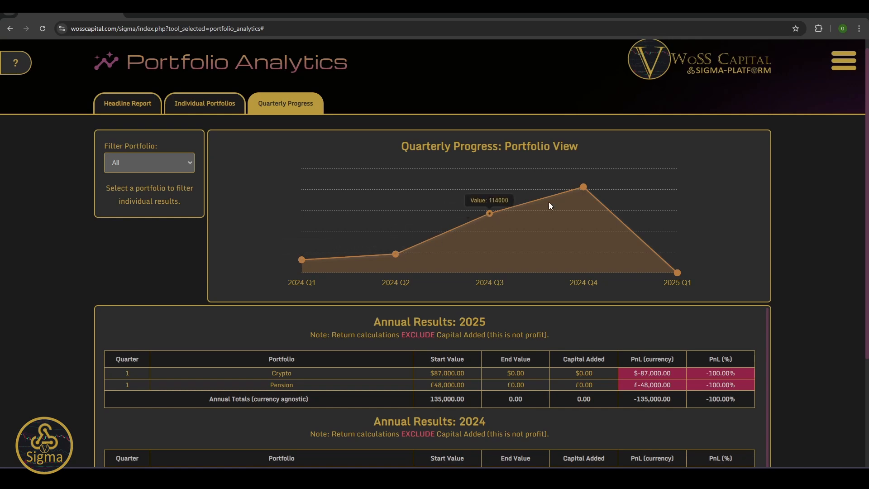
mouse_move(584, 191)
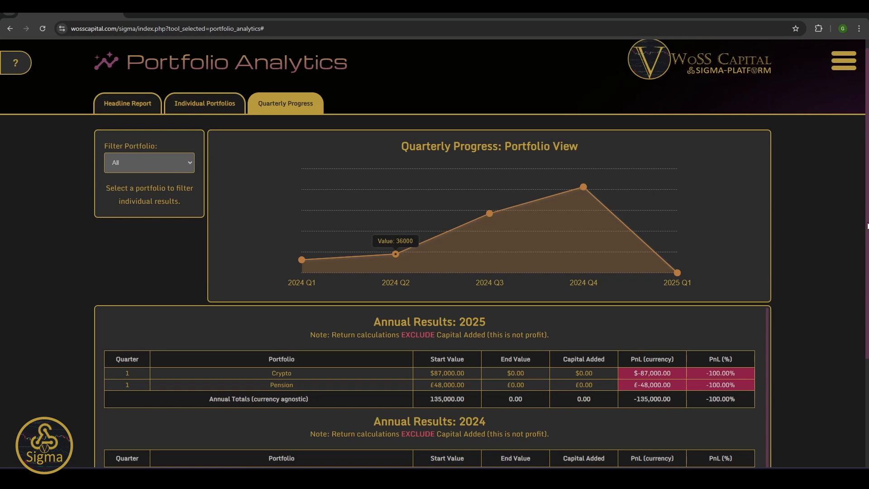
Step: Examine the 2025 and 2024 annual results tables for all portfolios below the quarterly progress chart
drag(868, 226, 868, 226)
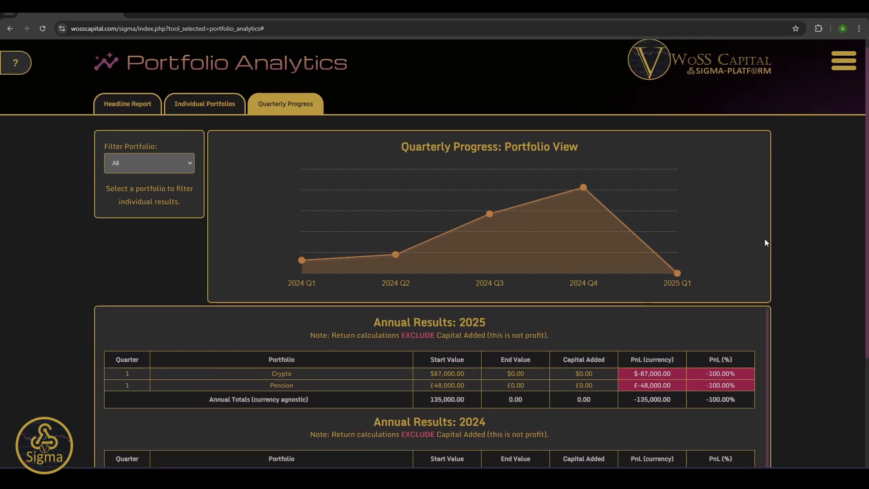
scroll(868, 246, down, 3)
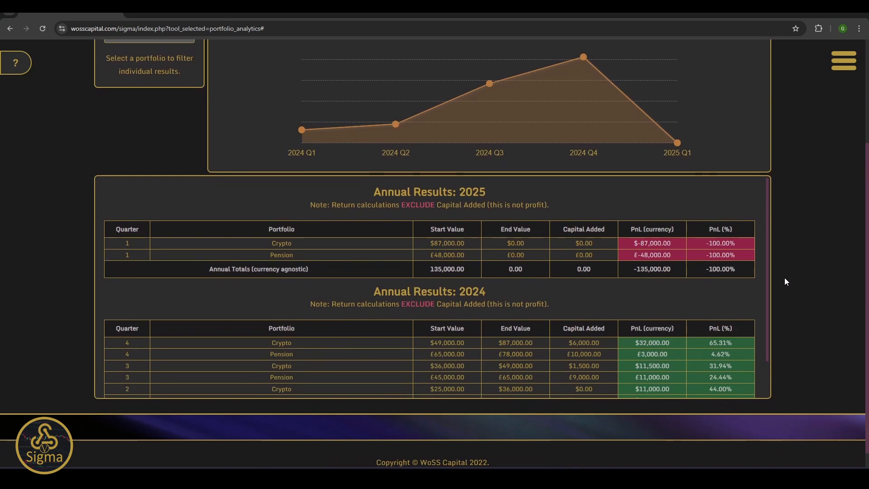
scroll(769, 250, down, 2)
scroll(762, 268, up, 2)
scroll(757, 264, down, 2)
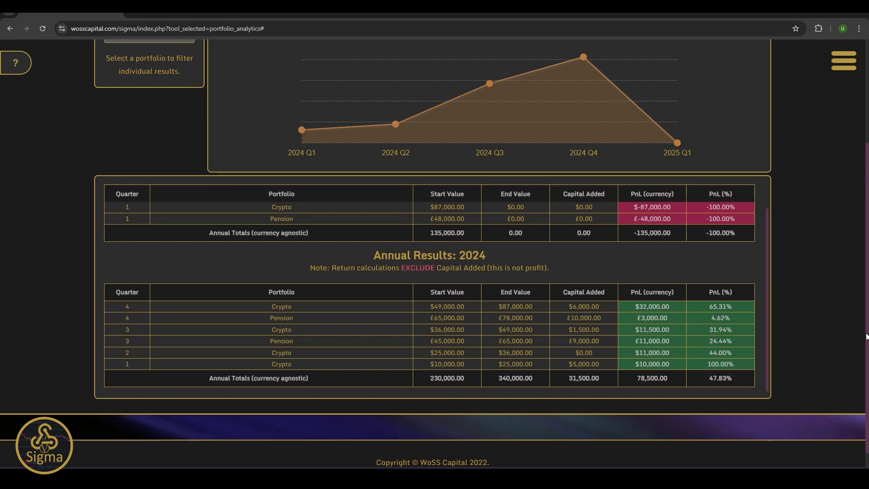
scroll(183, 127, up, 2)
Step: Filter the quarterly progress report by Pension and check its annual results and chart point values
click(175, 113)
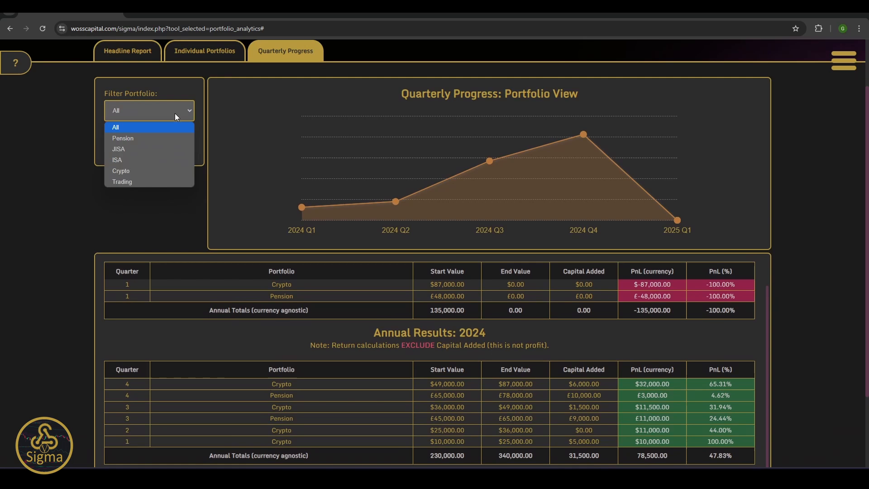
click(156, 137)
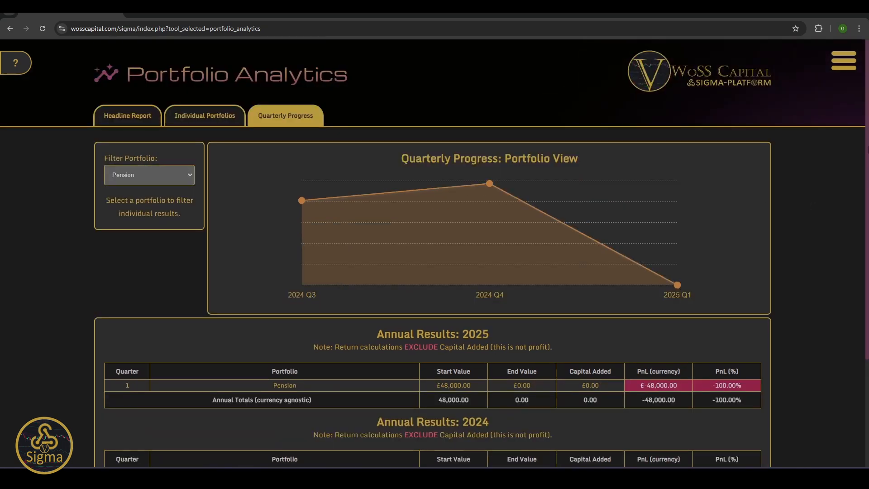
scroll(800, 206, down, 2)
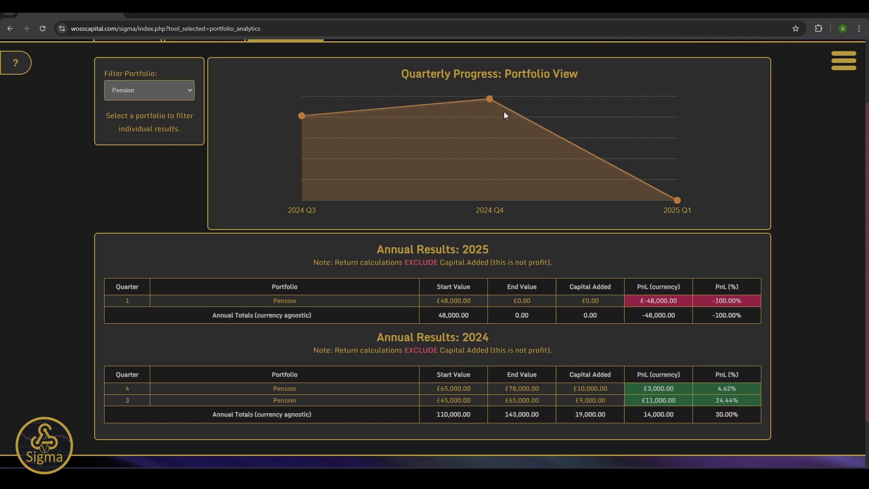
drag(868, 236, 867, 240)
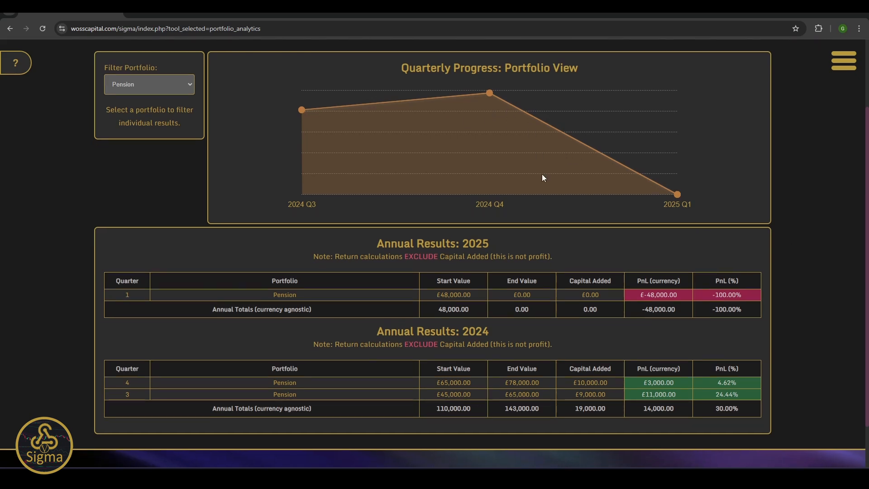
mouse_move(684, 188)
mouse_move(486, 90)
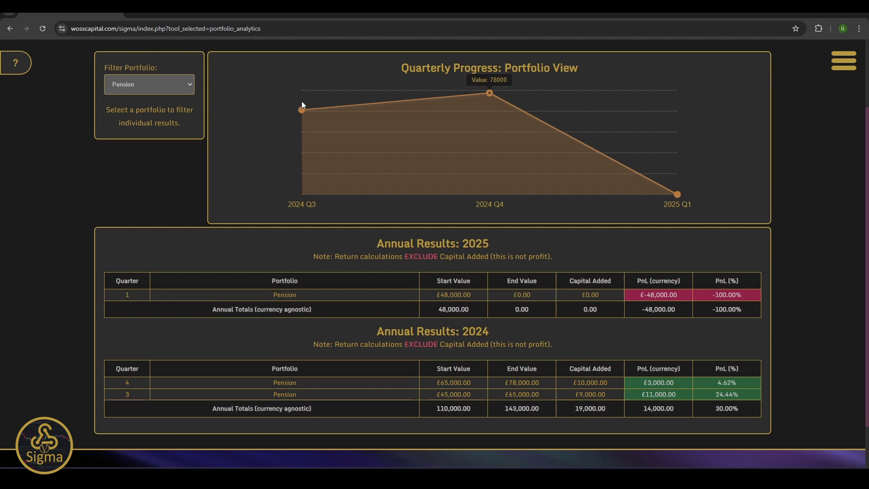
Step: Filter the quarterly progress report by Crypto and check its annual results and the chart's 2024 Q1 value
click(167, 86)
click(143, 143)
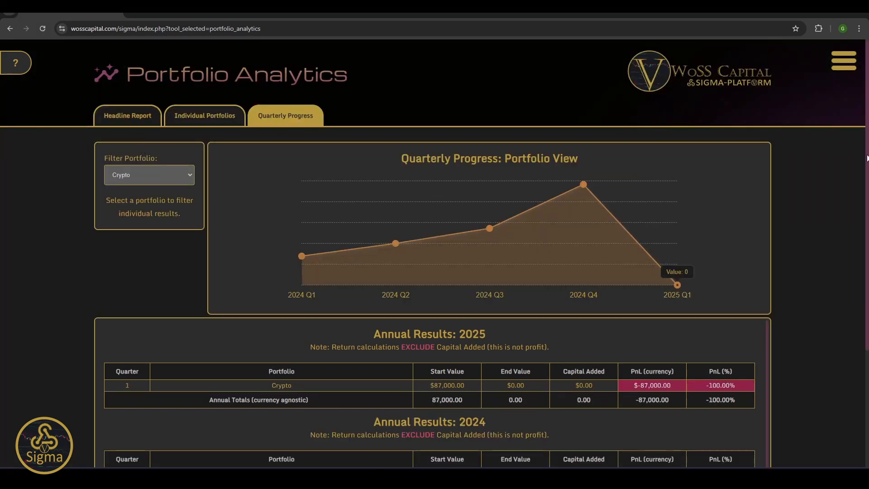
scroll(868, 158, down, 3)
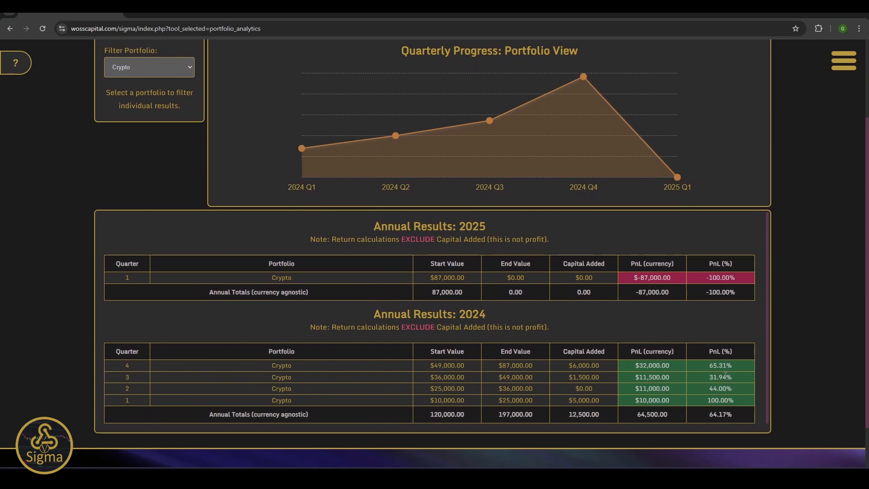
scroll(868, 261, up, 1)
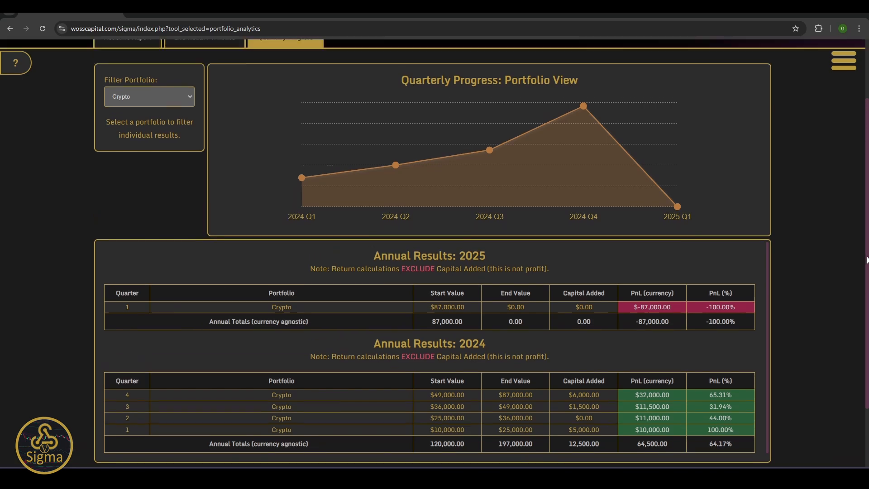
scroll(867, 261, up, 1)
mouse_move(303, 211)
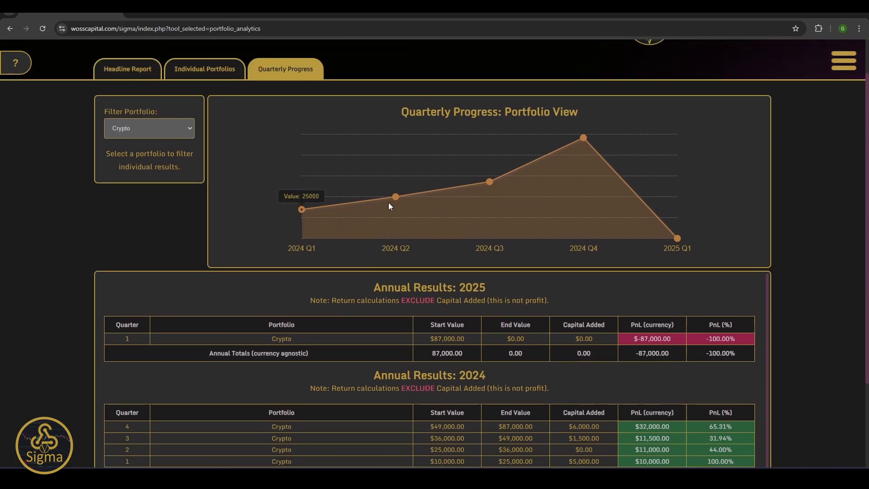
Step: Check the 2024 Q3 and 2024 Q4 values on the Crypto quarterly progress chart
mouse_move(487, 184)
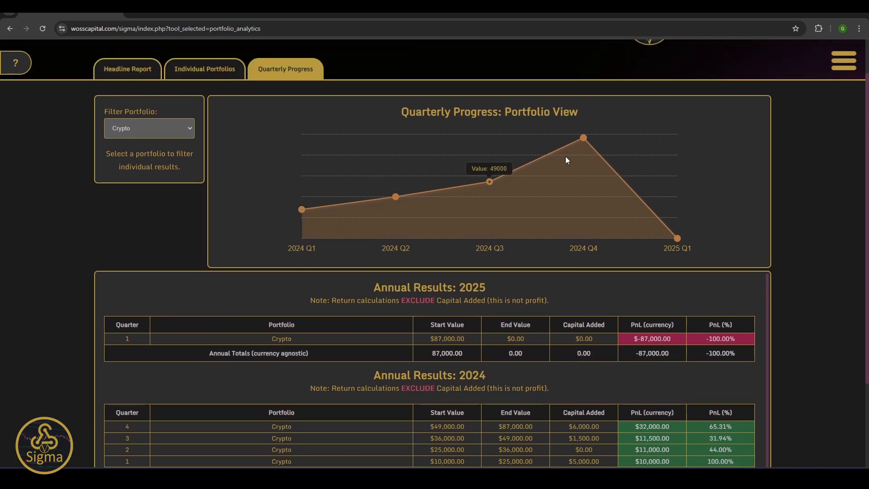
mouse_move(583, 139)
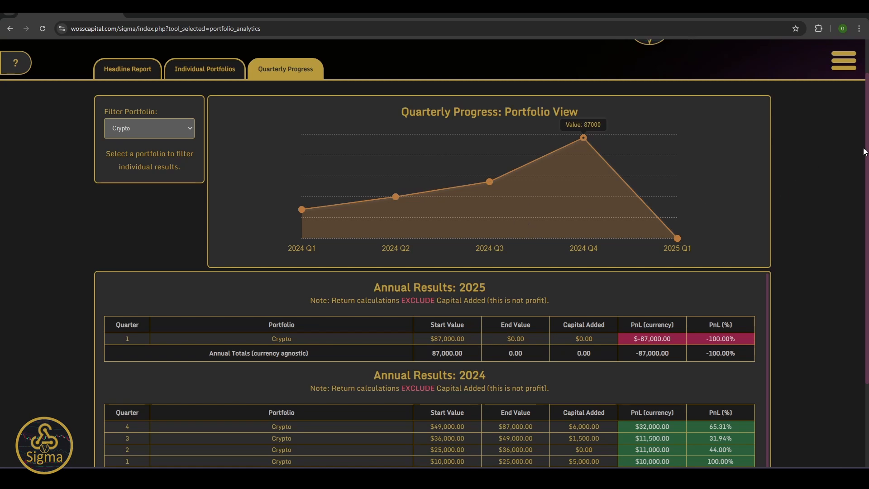
scroll(867, 156, down, 1)
scroll(866, 156, up, 2)
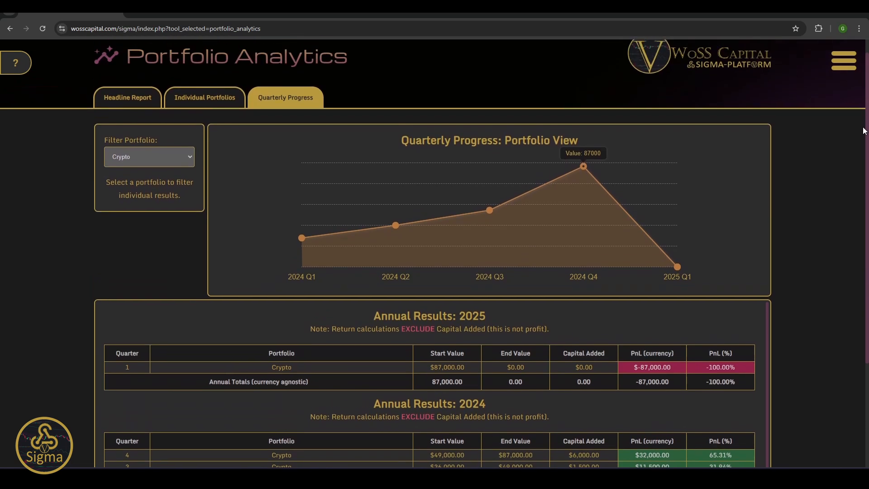
Step: Switch to Portfolio Manager and review the existing providers and portfolio splits
click(850, 67)
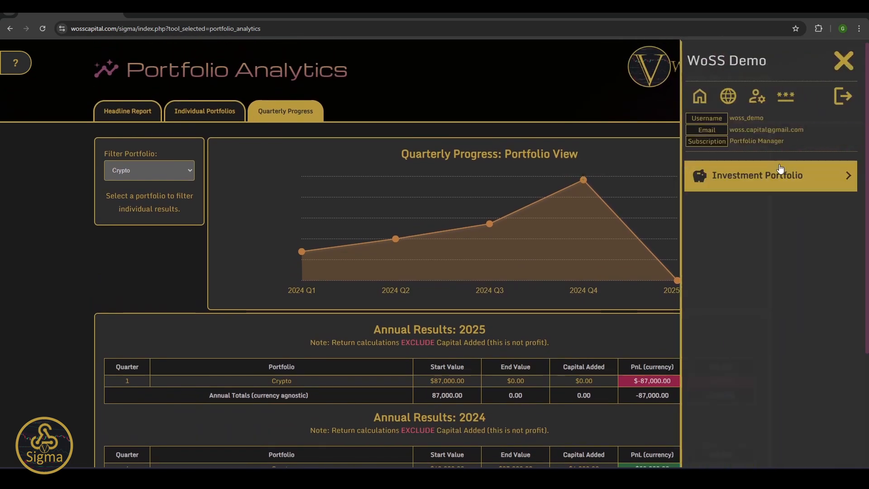
click(772, 177)
click(760, 203)
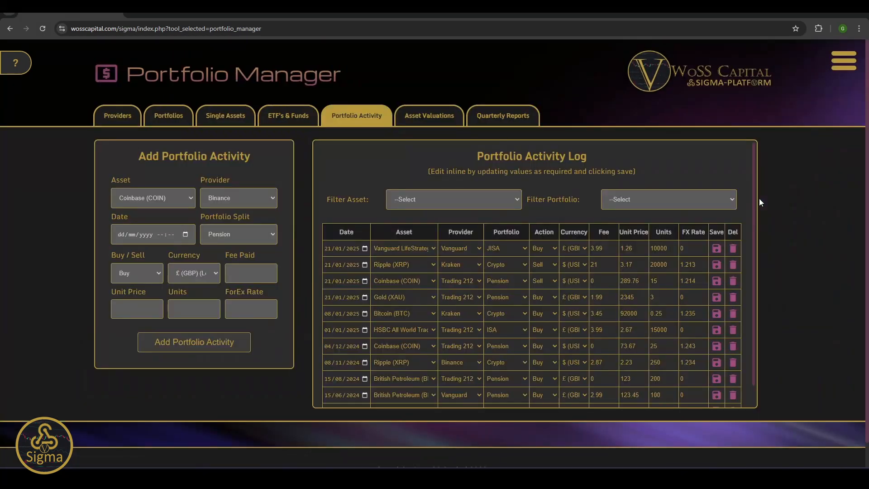
click(133, 118)
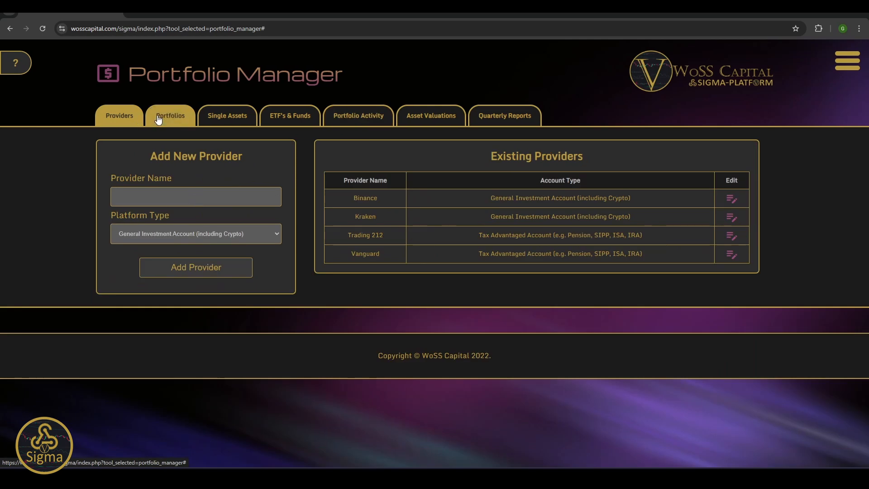
click(161, 119)
click(135, 119)
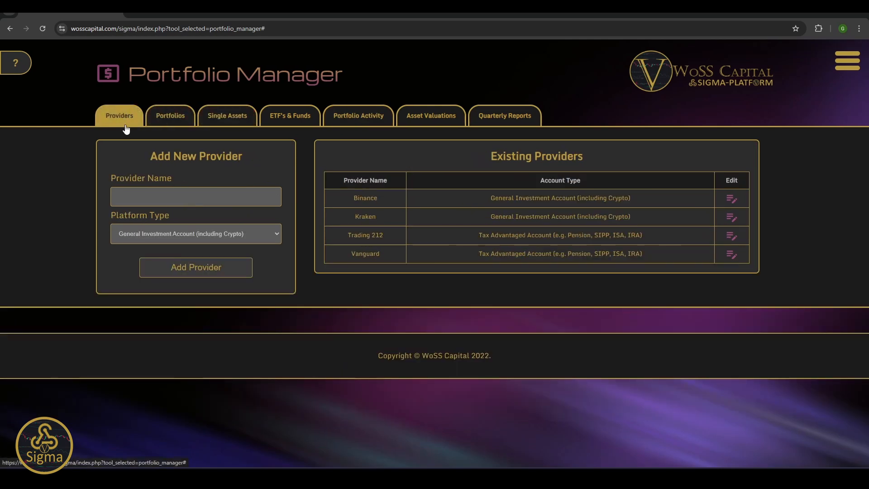
click(169, 125)
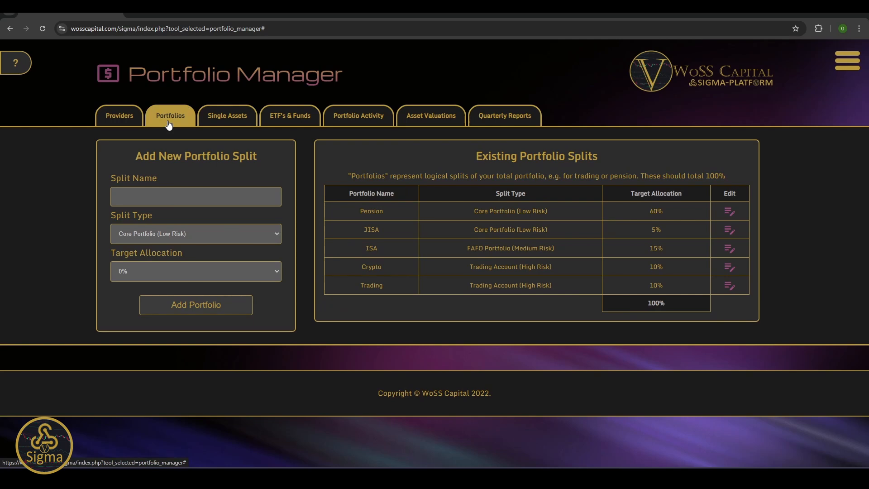
Step: Review the Portfolio Manager records in order, from single assets and funds through portfolio activity and asset valuations to quarterly reports
click(233, 120)
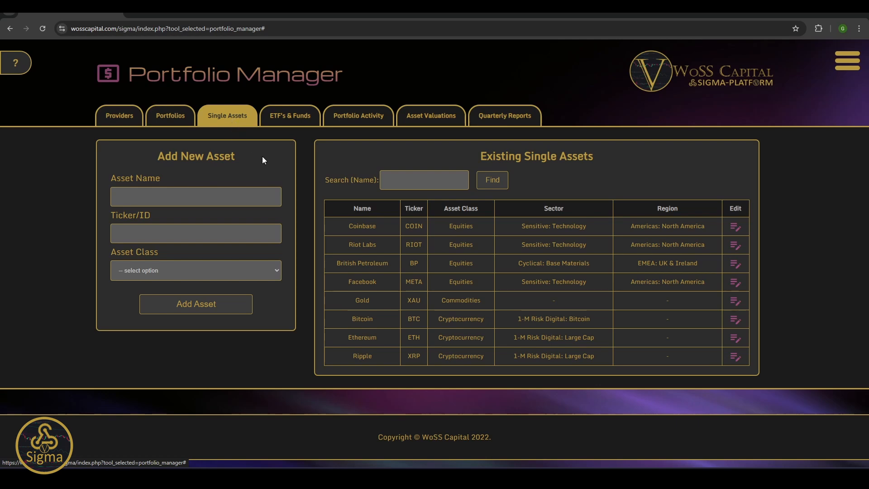
click(294, 121)
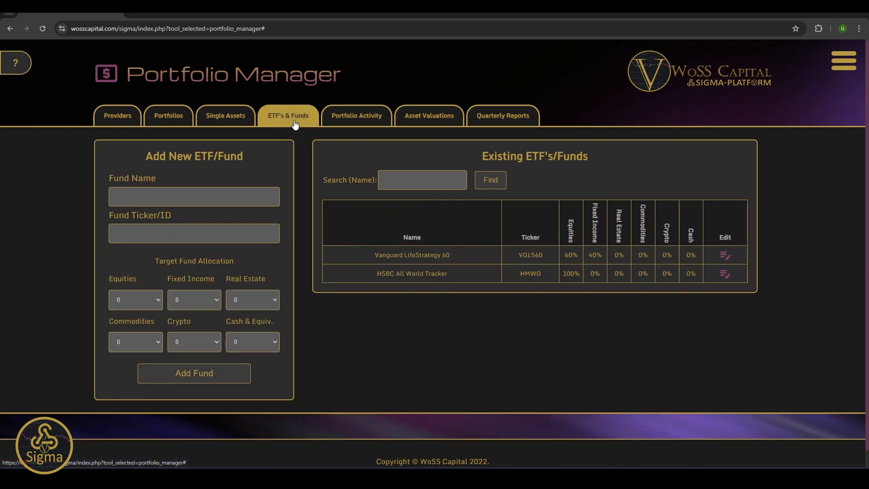
click(362, 119)
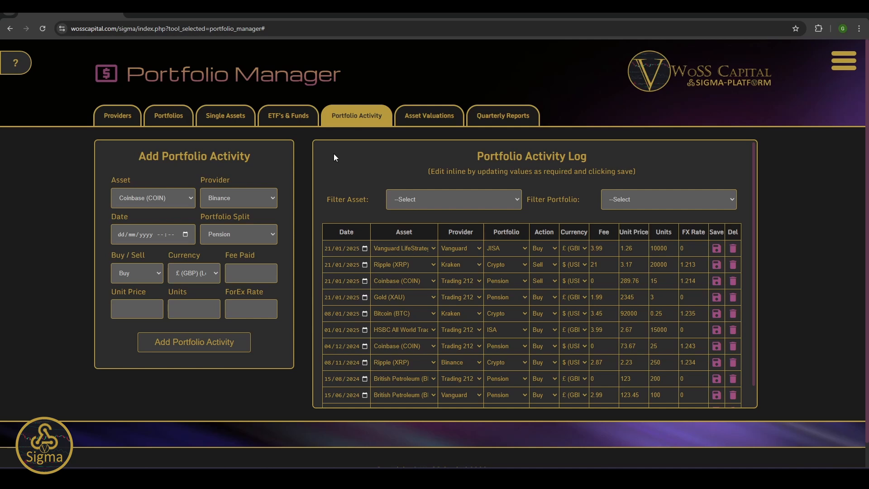
click(430, 123)
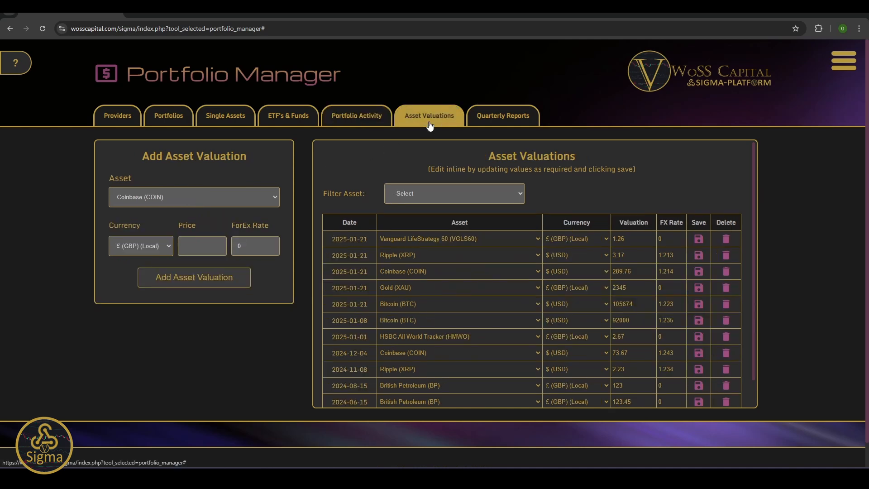
drag(755, 209, 759, 173)
click(494, 117)
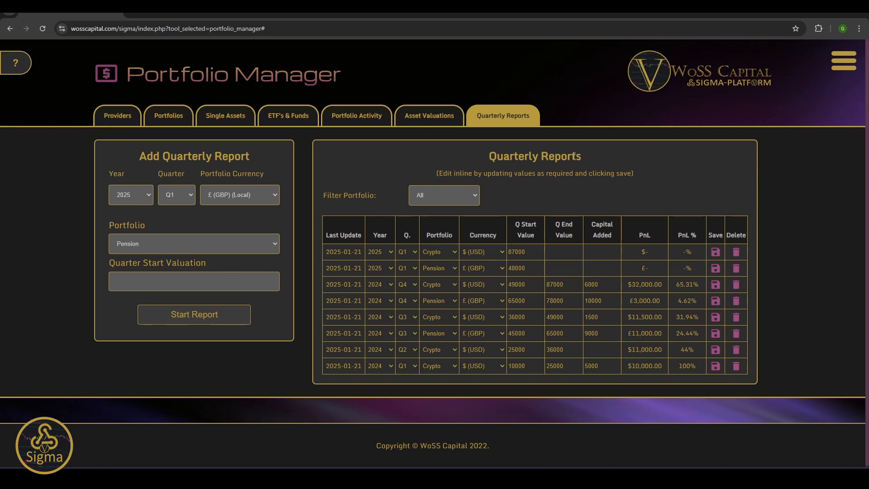
click(840, 71)
click(733, 162)
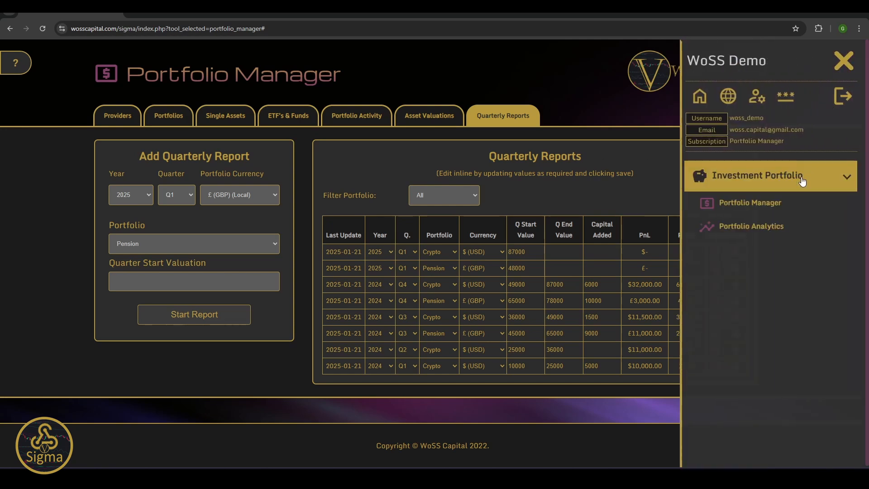
click(745, 195)
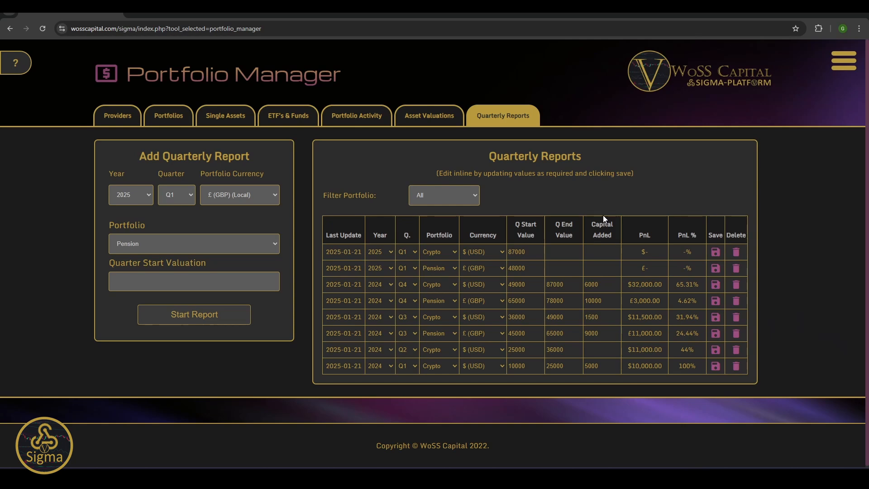
Step: Switch to Portfolio Analytics and review the headline report, looking briefly at the individual Pension results before returning to it
click(858, 61)
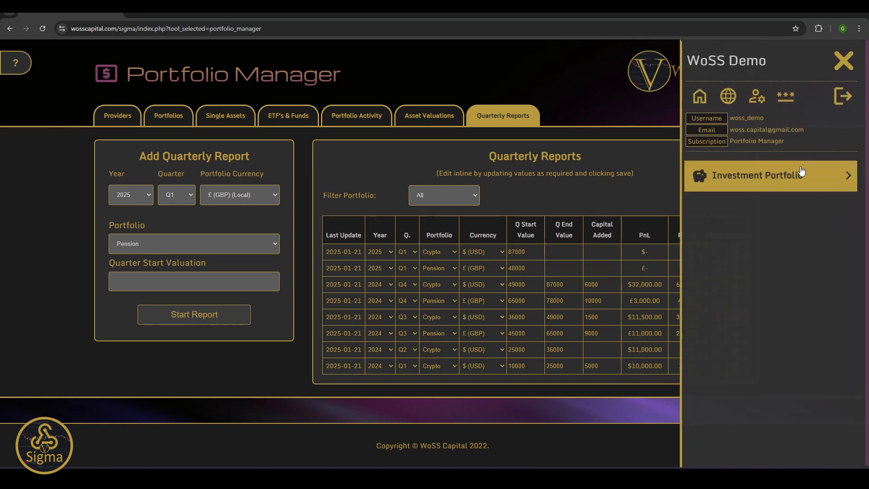
click(760, 176)
click(776, 228)
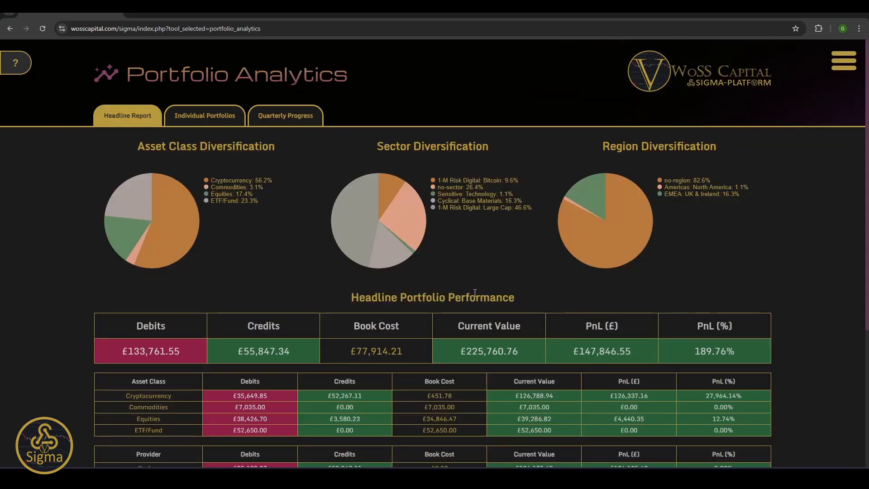
drag(866, 140, 852, 125)
click(211, 118)
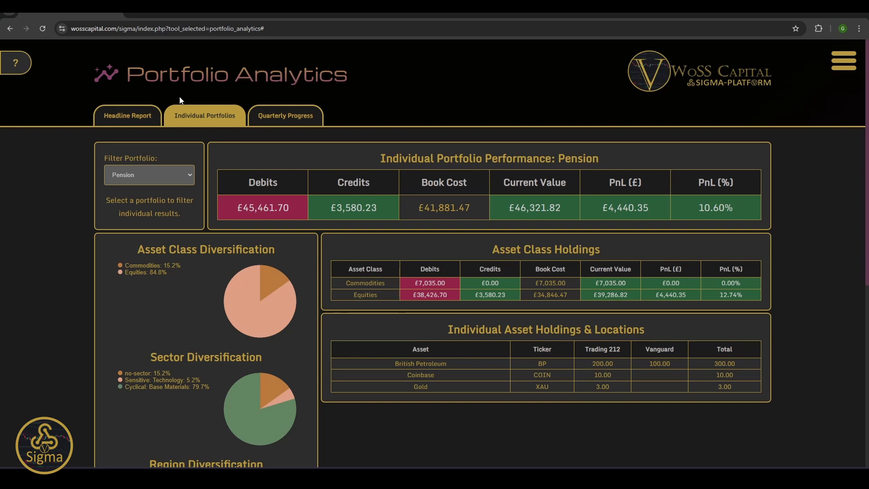
click(136, 116)
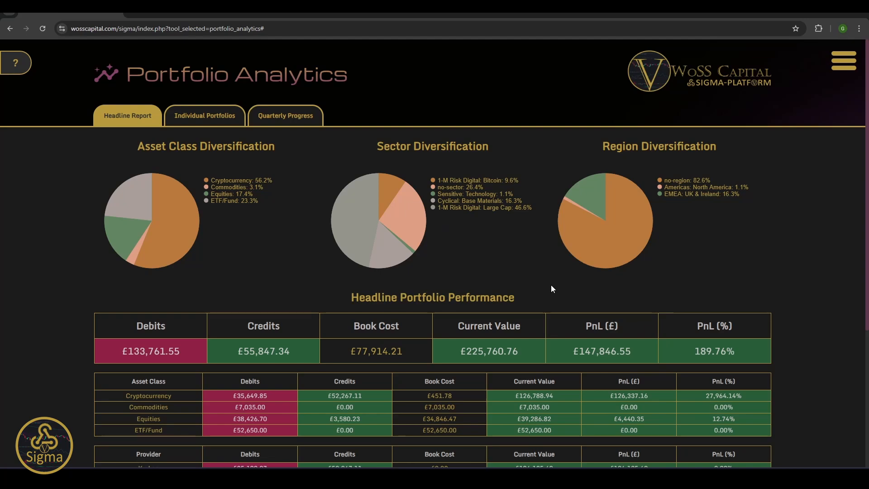